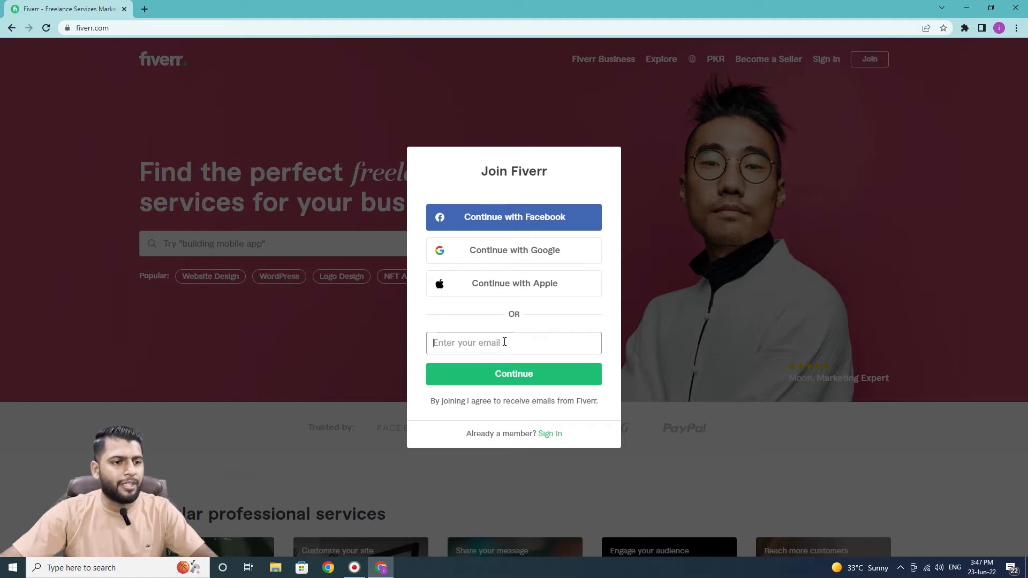
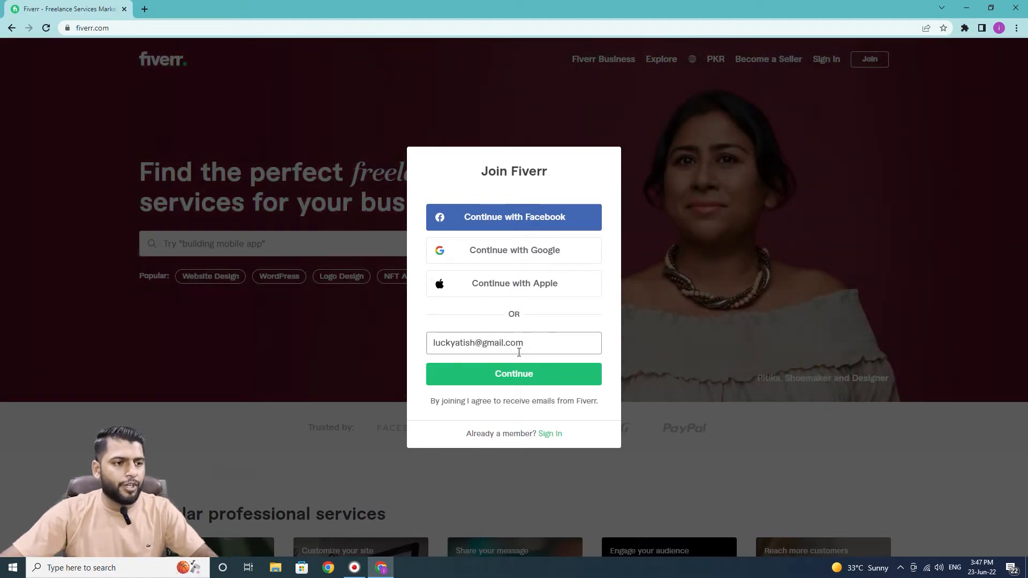
Enter the sign-up e-mail, then fill in a username and the account password.
{"action": "left_click", "coordinate": [523, 369]}
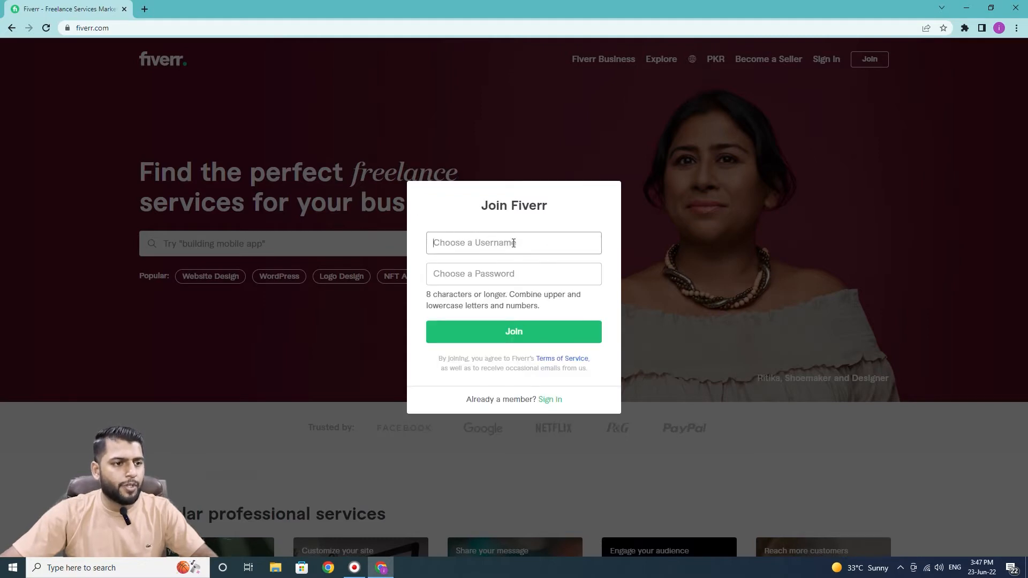
{"action": "type", "text": "Digital"}
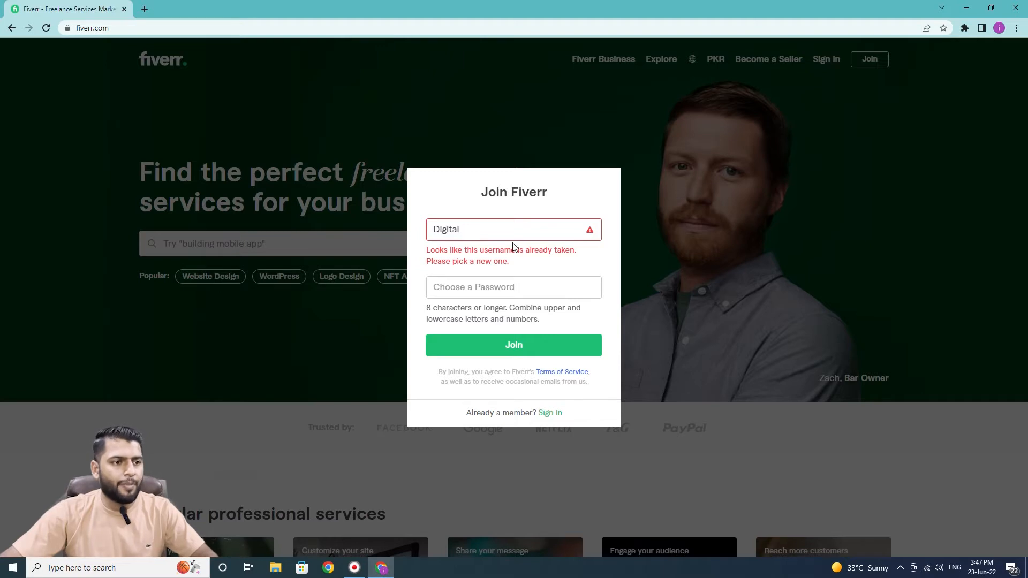
{"action": "type", "text": "Cred"}
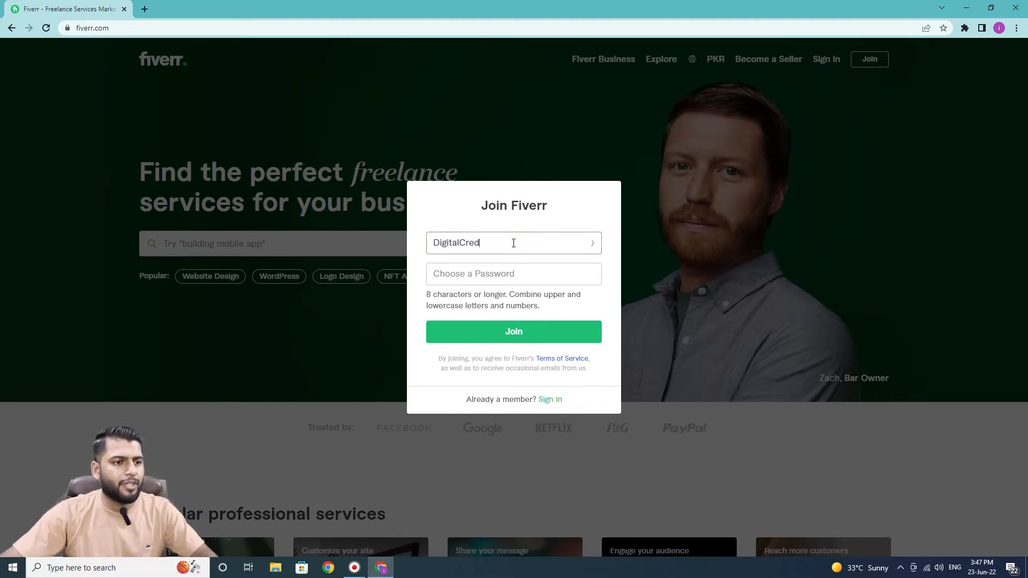
{"action": "type", "text": "s"}
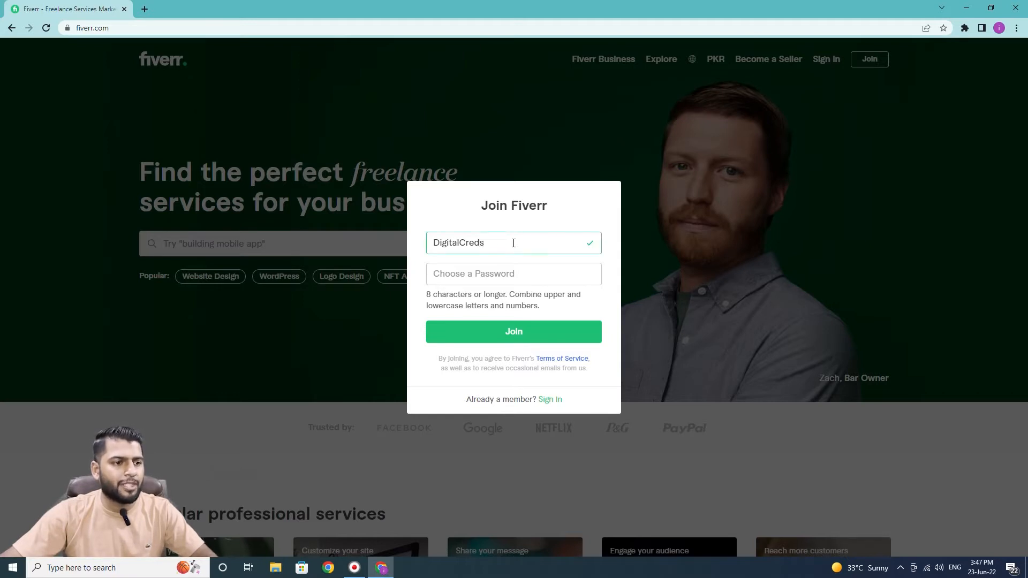
{"action": "key", "text": "ctrl+a"}
{"action": "key", "text": "Tab"}
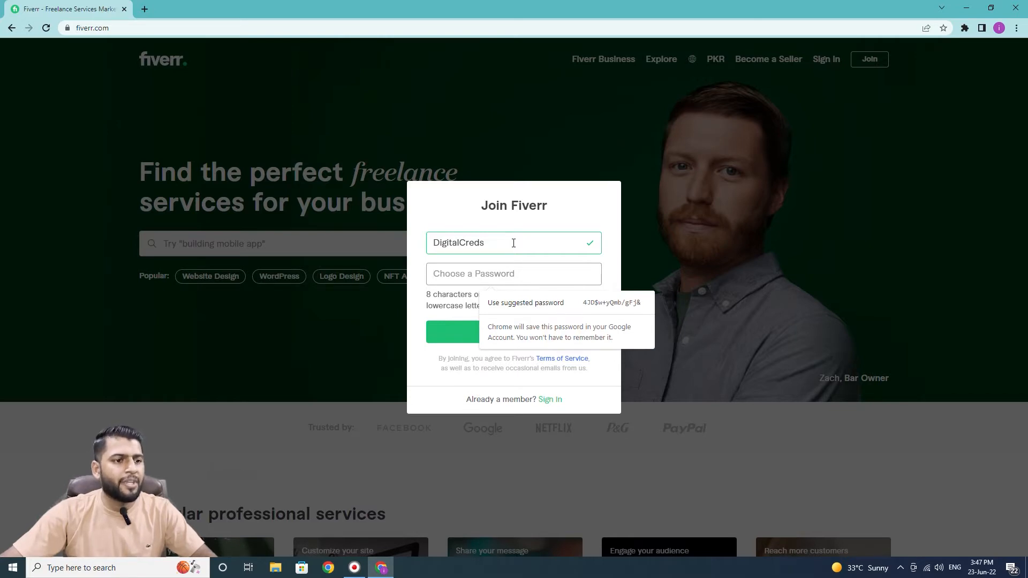
{"action": "type", "text": "••"}
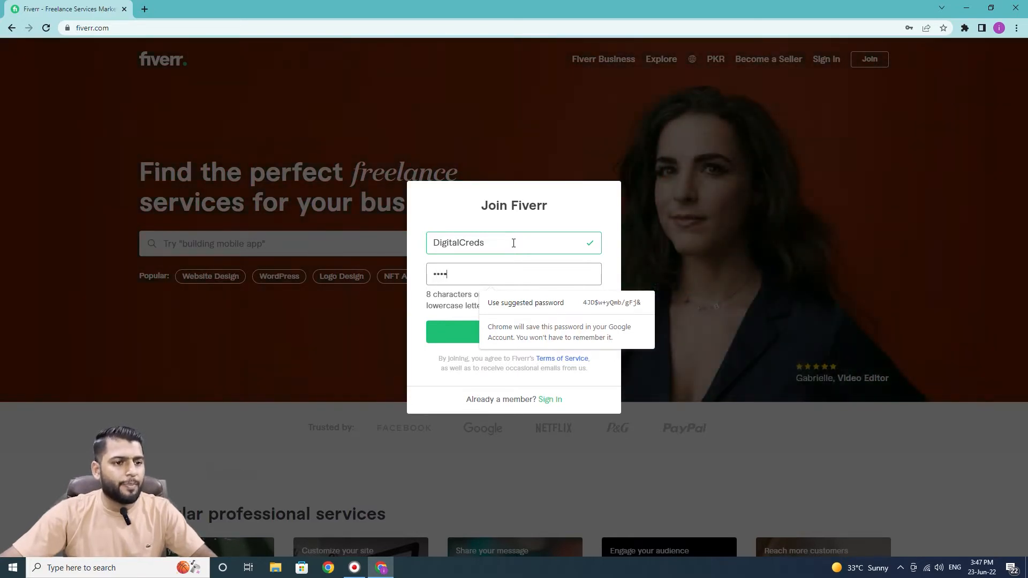
{"action": "type", "text": "•••••"}
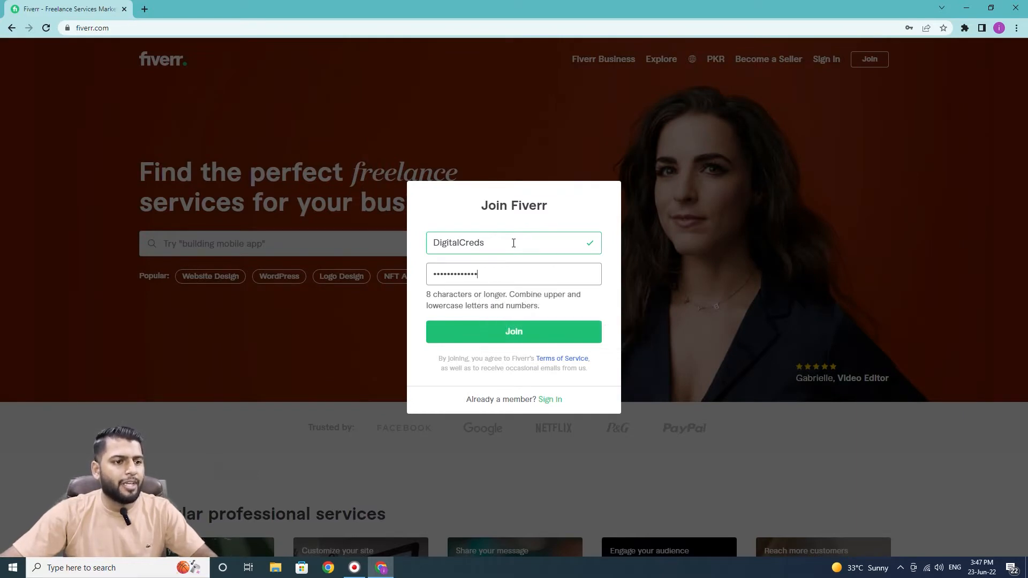
Join Fiverr with these credentials and dismiss the save-password bubble and survey popup.
{"action": "left_click", "coordinate": [530, 334]}
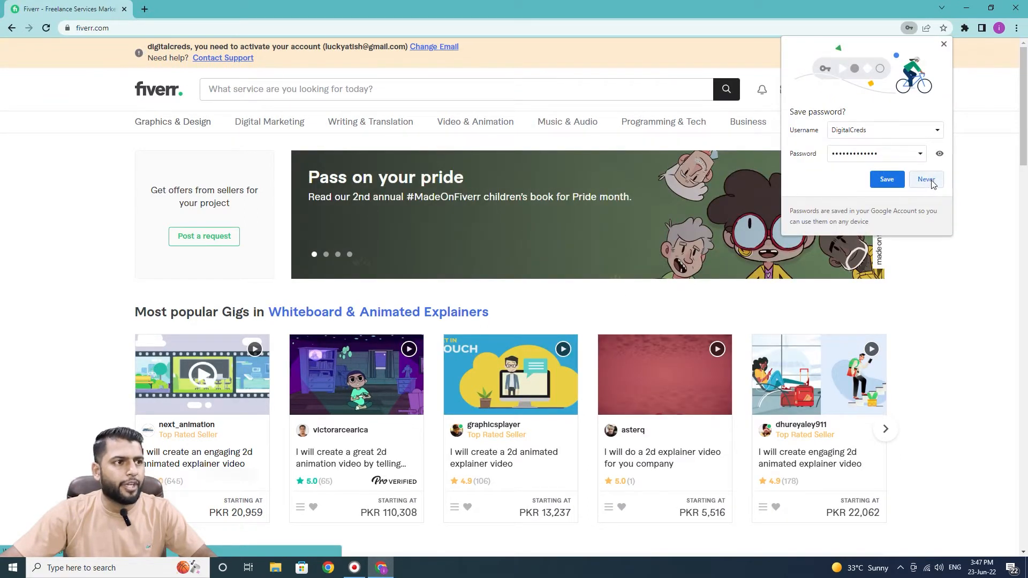
{"action": "left_click", "coordinate": [883, 180]}
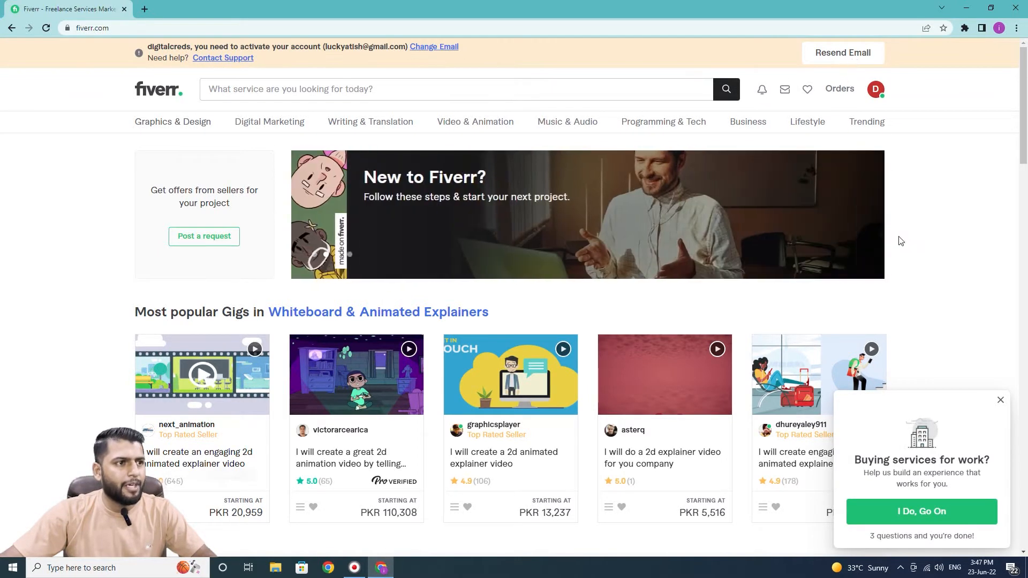
{"action": "left_click", "coordinate": [1001, 401]}
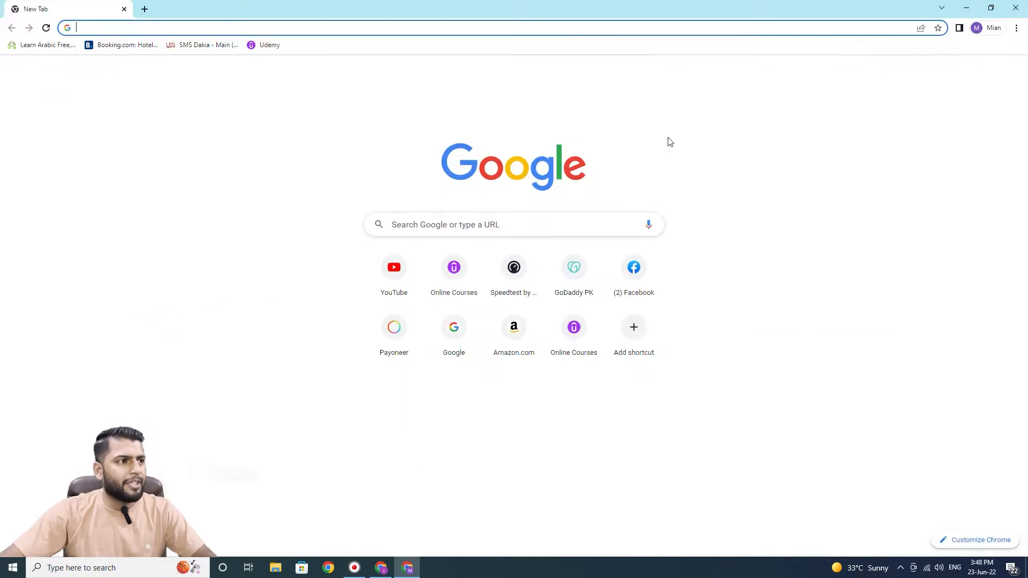
Go to gmail.com and activate the account from Fiverr's activation e-mail.
{"action": "left_click", "coordinate": [396, 23]}
{"action": "type", "text": "gmail"}
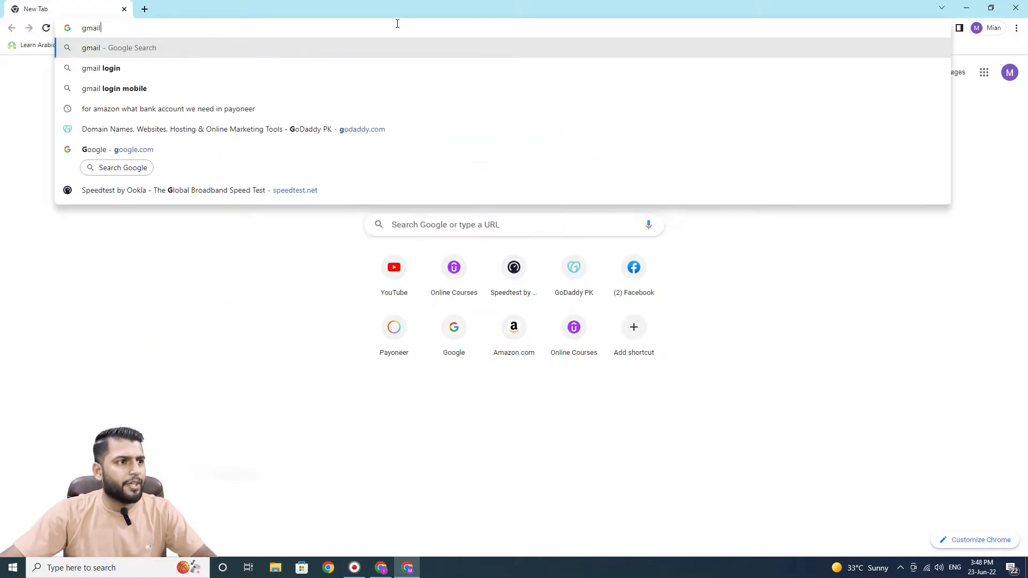
{"action": "type", "text": ".com"}
{"action": "key", "text": "Return"}
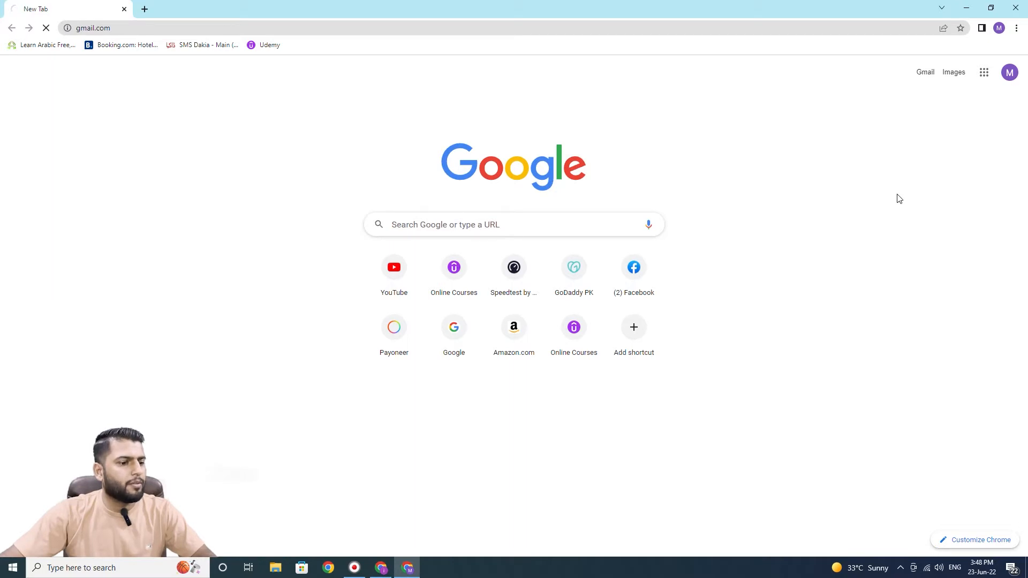
{"action": "left_click", "coordinate": [929, 79]}
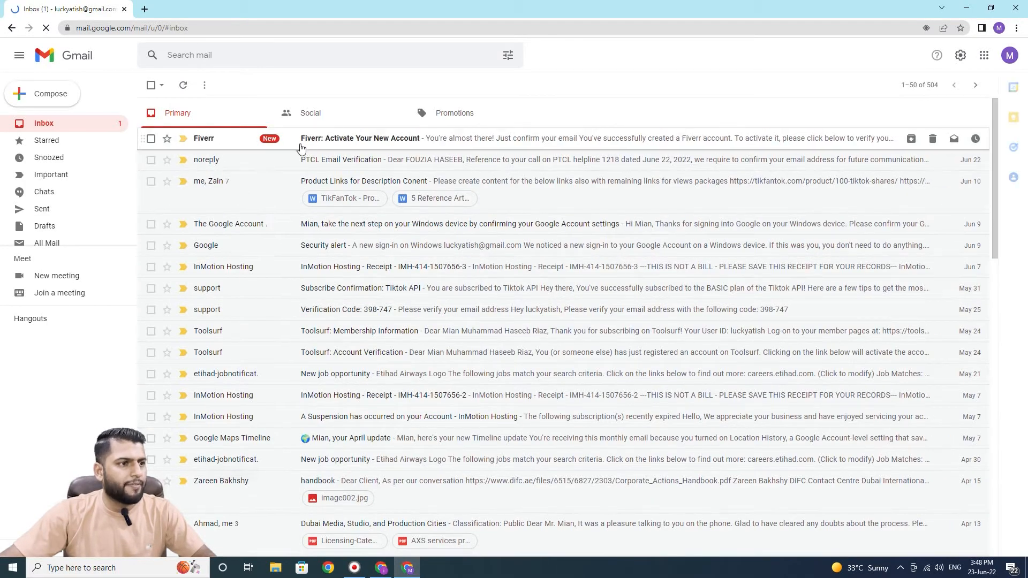
{"action": "left_click", "coordinate": [361, 140]}
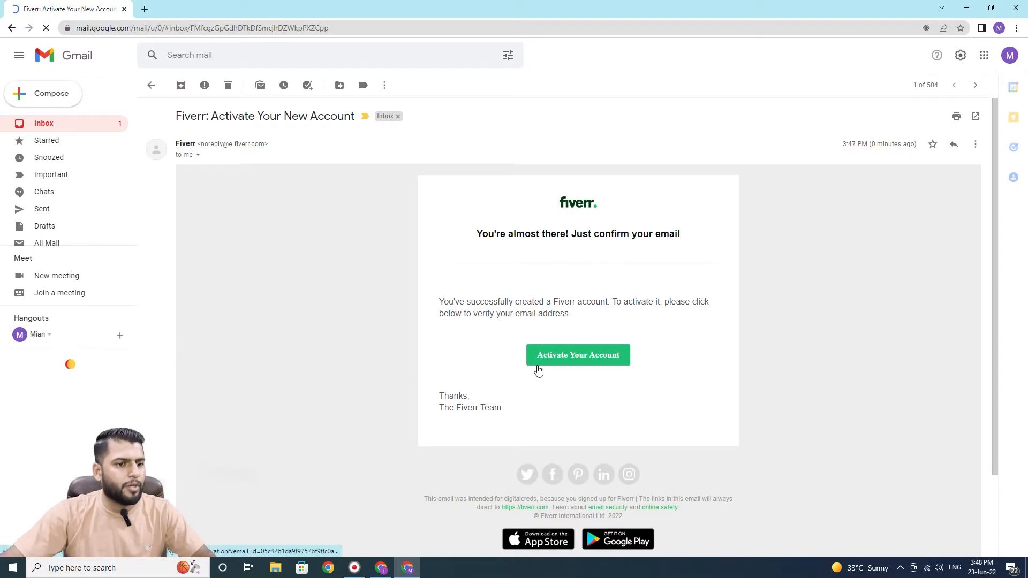
{"action": "left_click", "coordinate": [597, 363]}
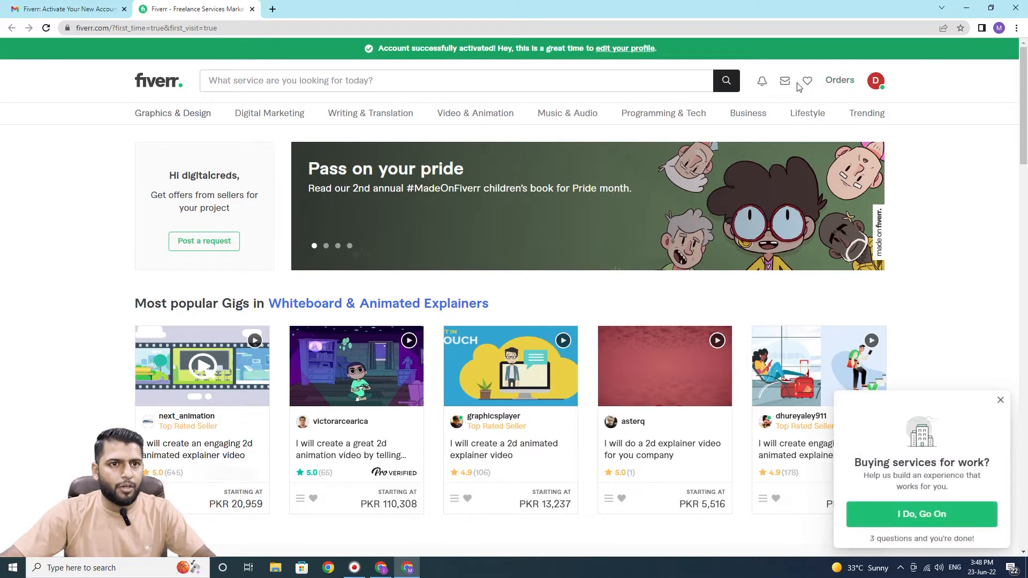
Check the empty notifications and messages panels, then open the My lists page.
{"action": "left_click", "coordinate": [762, 86]}
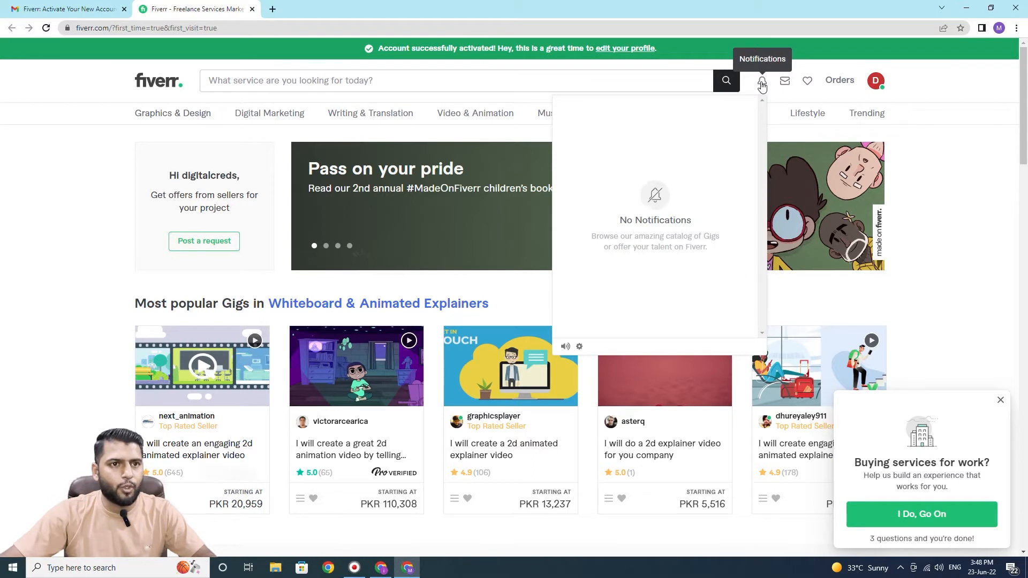
{"action": "left_click", "coordinate": [761, 83]}
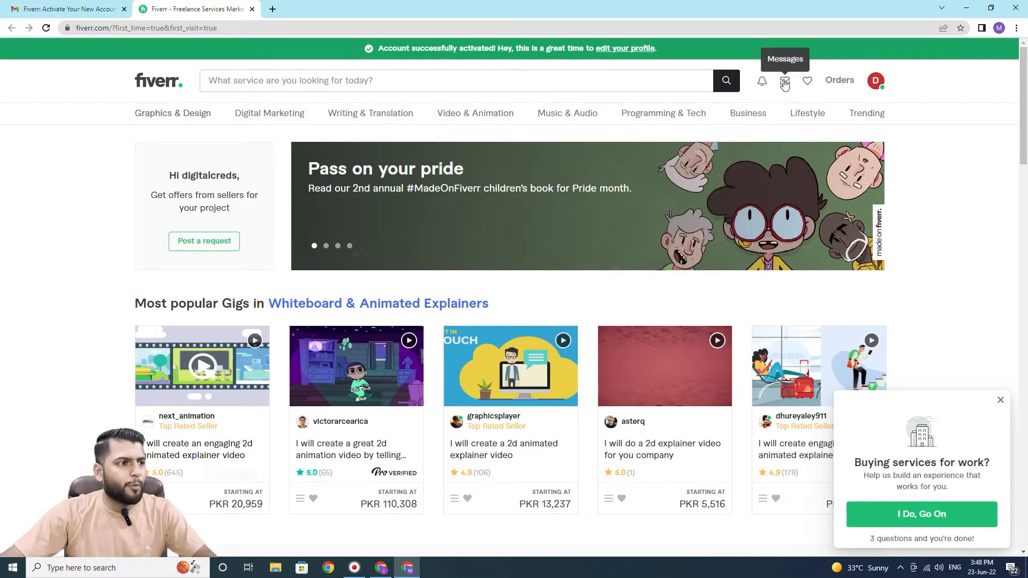
{"action": "left_click", "coordinate": [785, 83]}
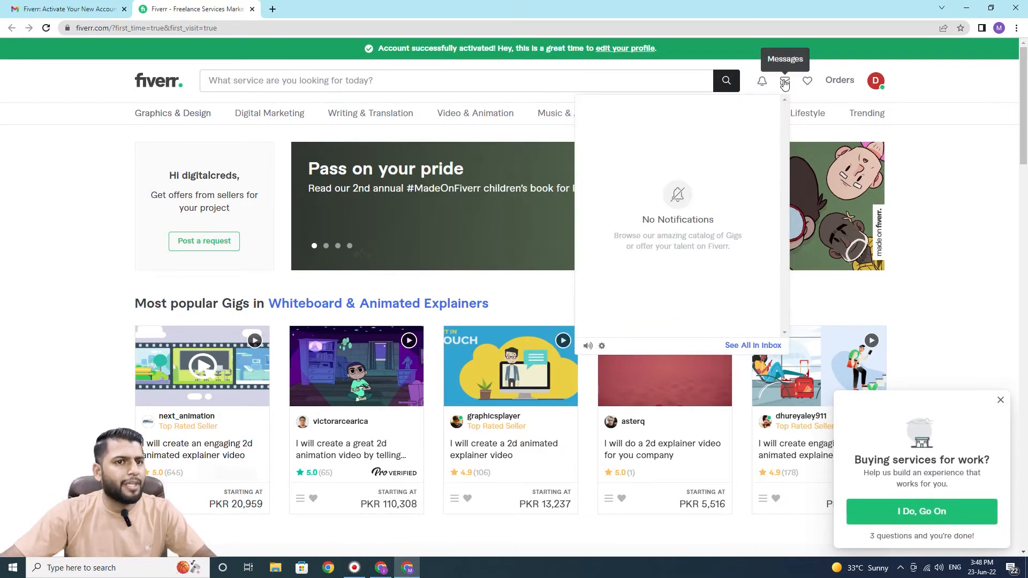
{"action": "left_click", "coordinate": [785, 83]}
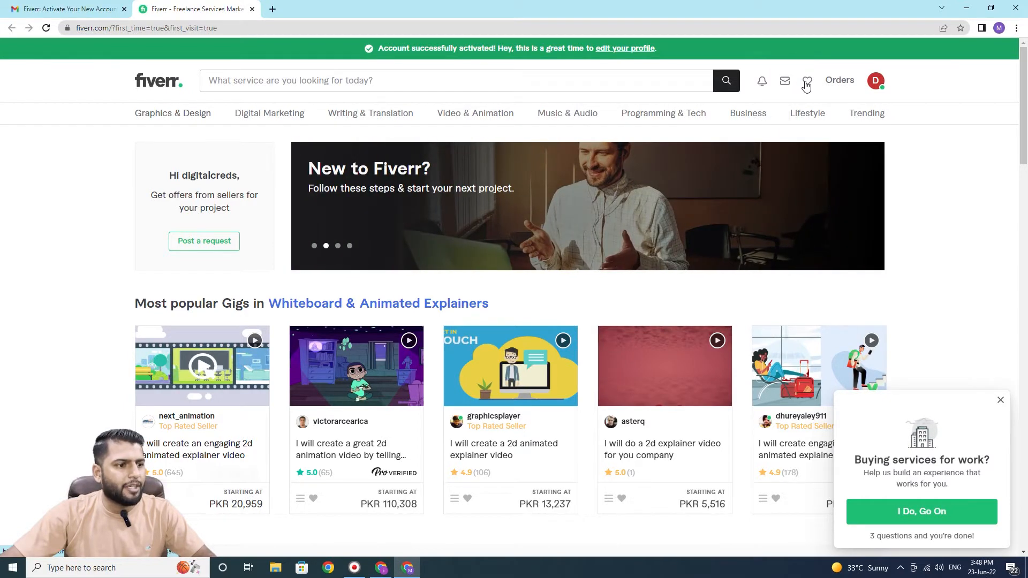
{"action": "left_click", "coordinate": [805, 83]}
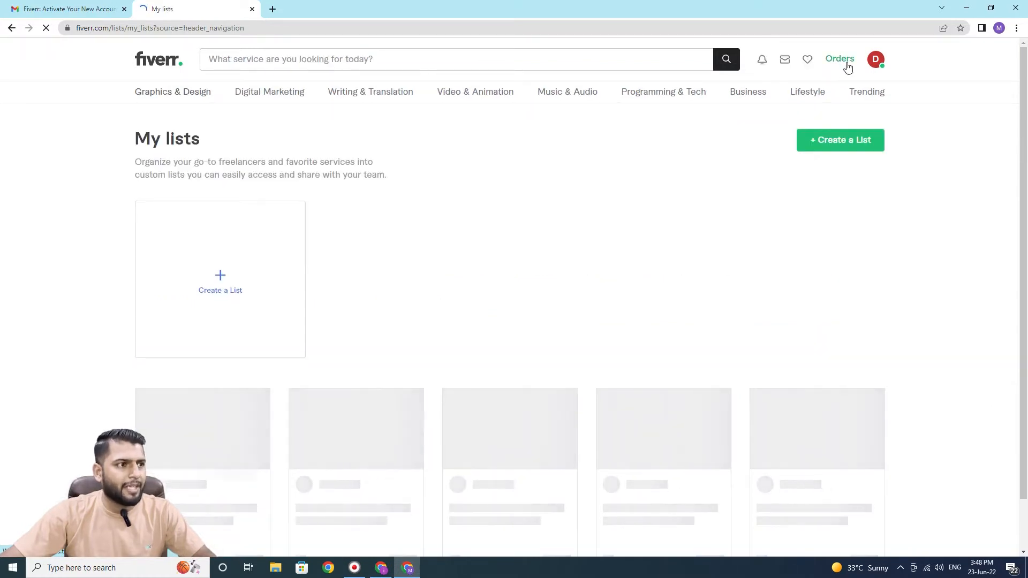
Go to the Profile page from the avatar menu and choose Create a New Gig.
{"action": "left_click", "coordinate": [875, 60]}
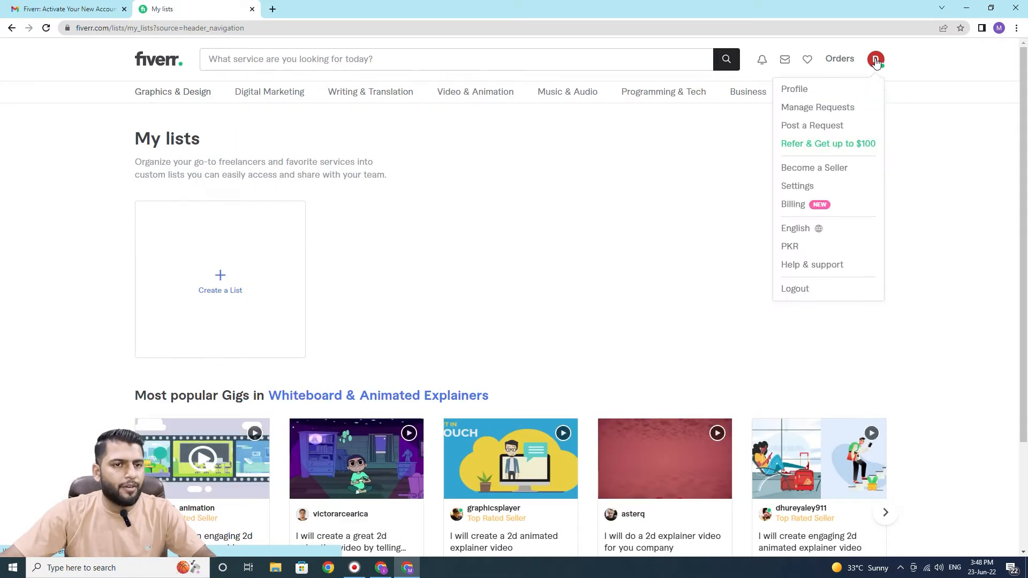
{"action": "left_click", "coordinate": [795, 91]}
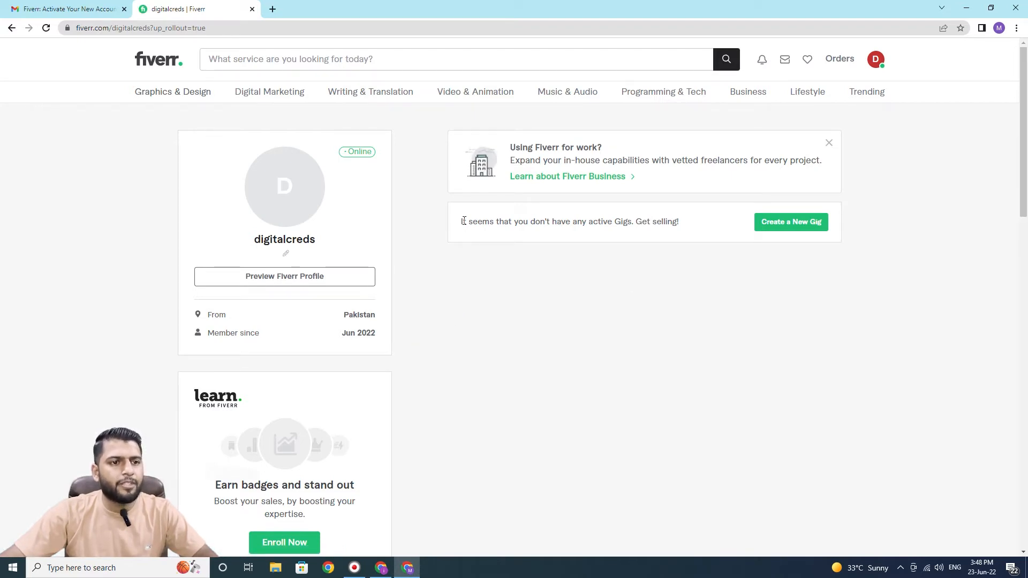
{"action": "left_click_drag", "start_coordinate": [462, 224], "coordinate": [681, 224]}
{"action": "left_click", "coordinate": [686, 224]}
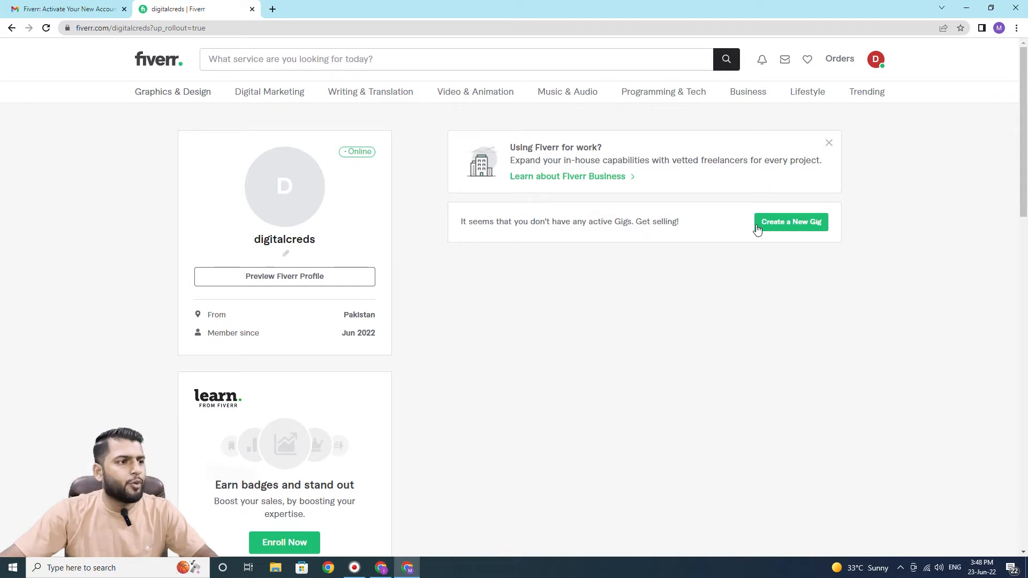
{"action": "left_click", "coordinate": [801, 228]}
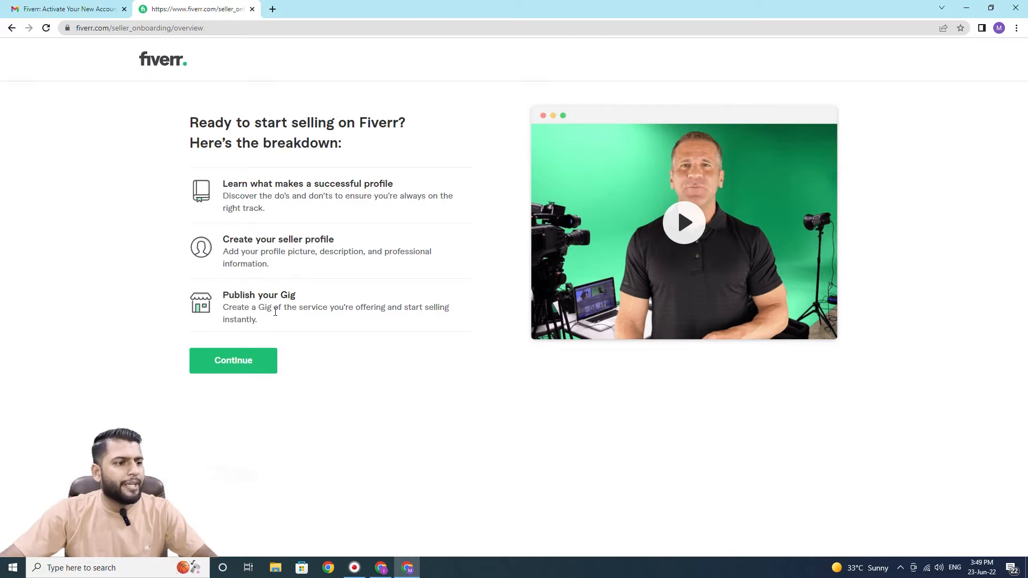
Continue past the selling breakdown to the successful-profile tips page.
{"action": "left_click", "coordinate": [242, 361]}
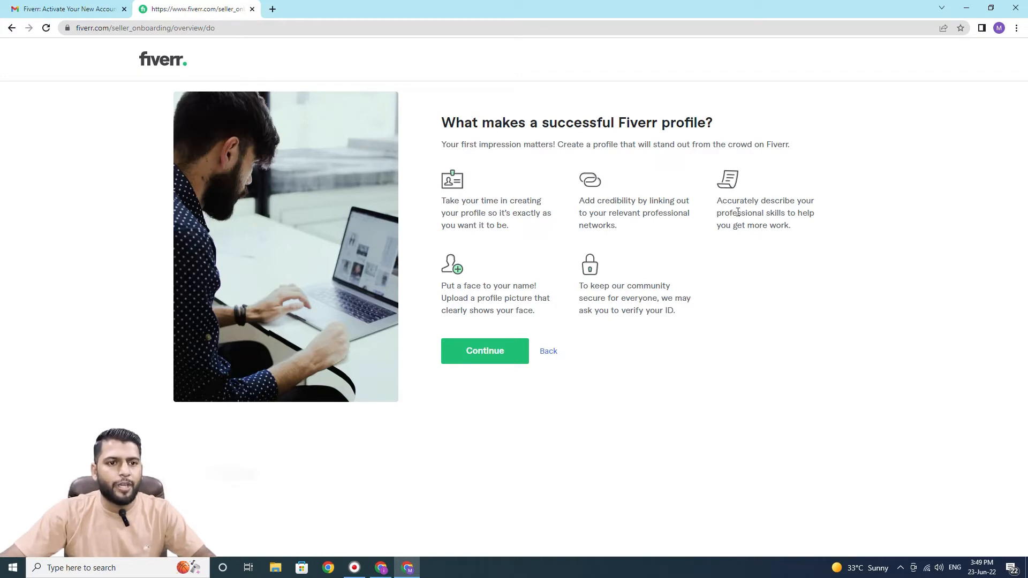
Review the profile tips and advance to the page of things to steer clear of.
{"action": "left_click_drag", "start_coordinate": [762, 225], "coordinate": [781, 225]}
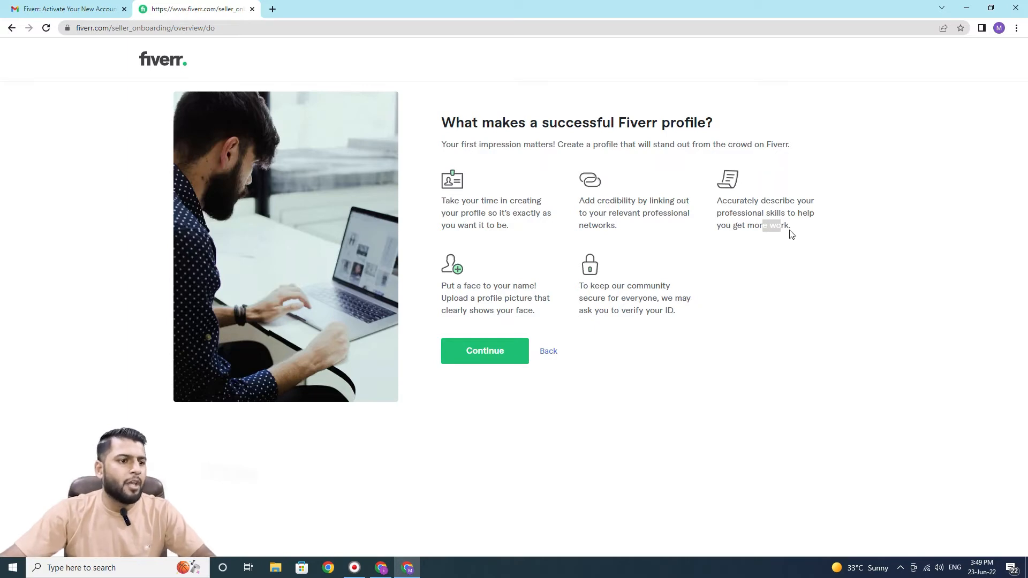
{"action": "left_click_drag", "start_coordinate": [790, 233], "coordinate": [791, 233]}
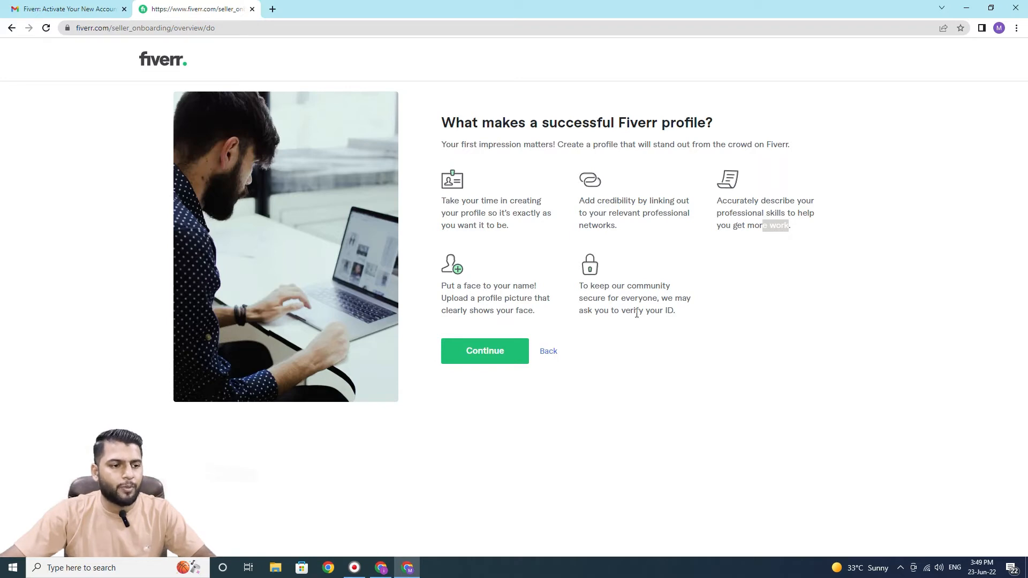
{"action": "left_click", "coordinate": [485, 356]}
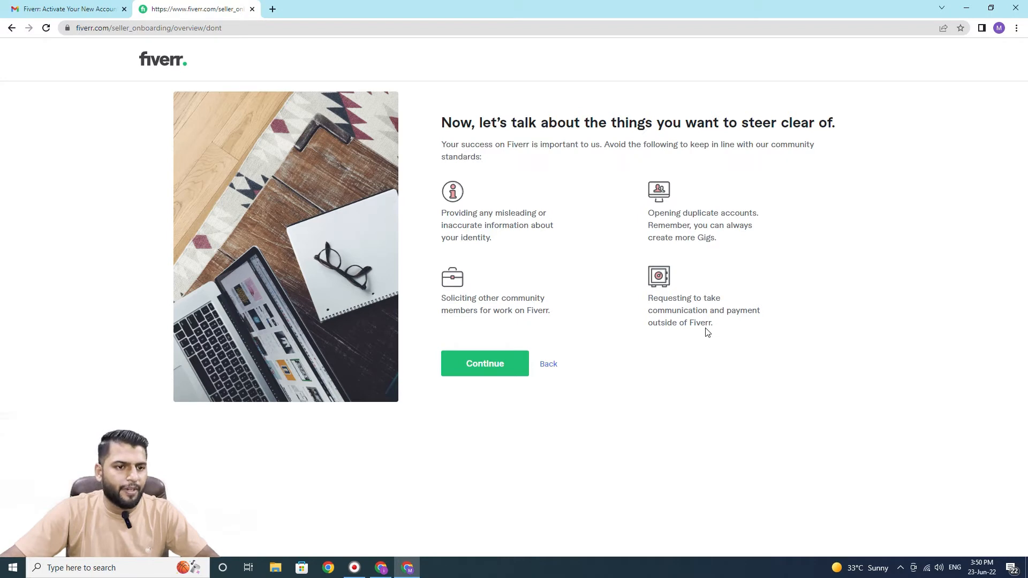
Continue to Personal Info and enter the seller's first and last name.
{"action": "left_click", "coordinate": [482, 366]}
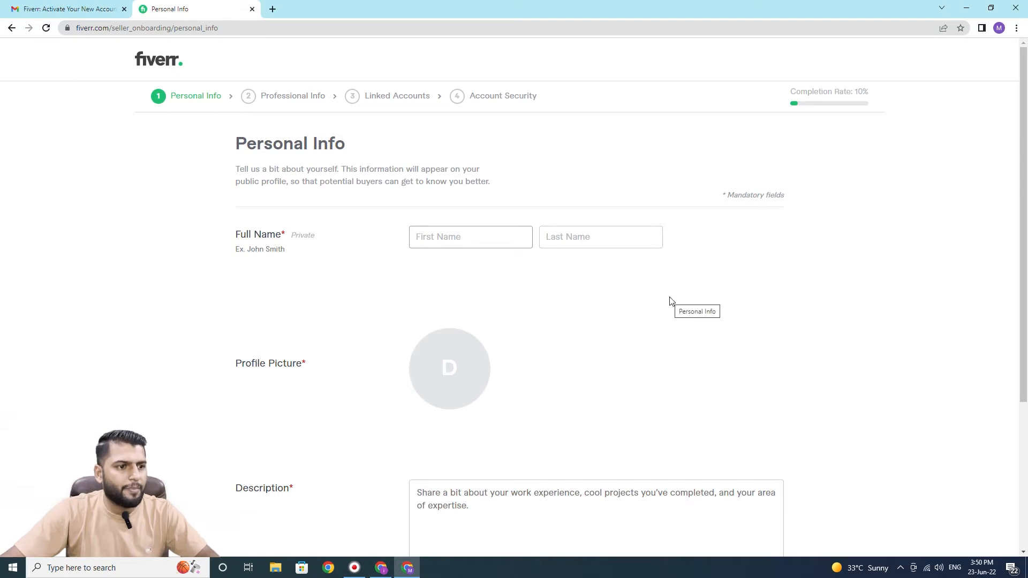
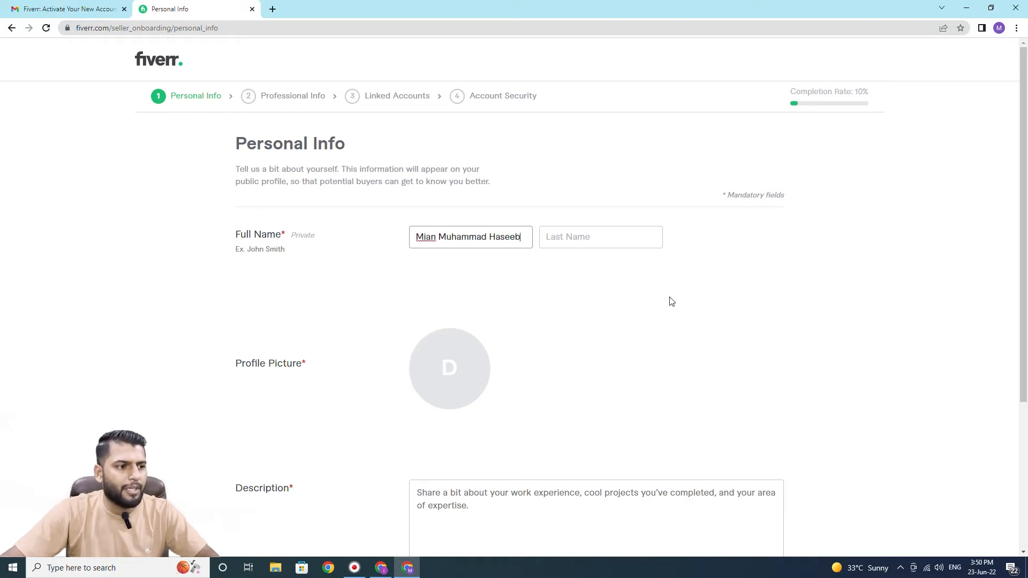
{"action": "key", "text": "Tab"}
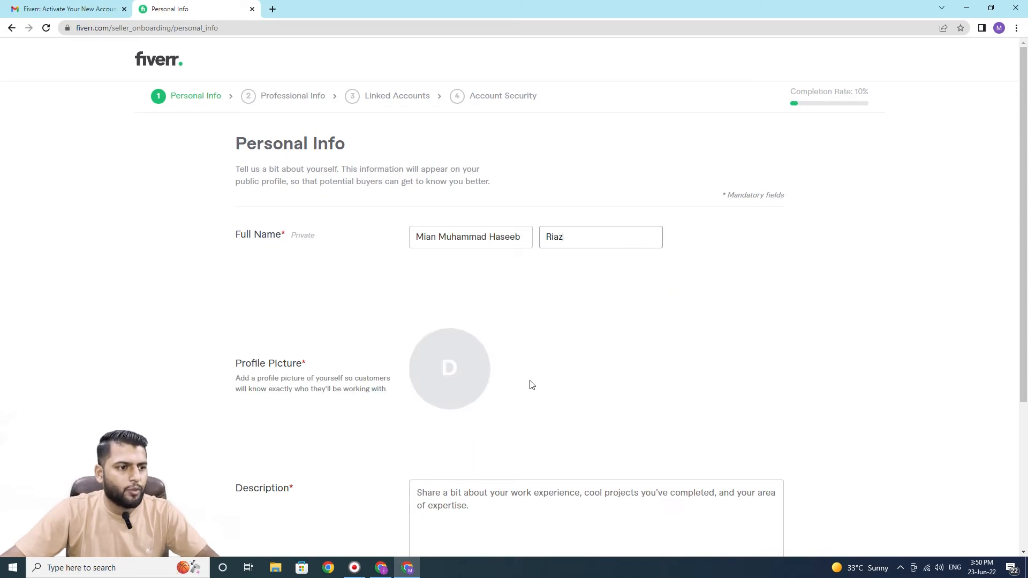
Add English at Fluent level to the languages table.
{"action": "scroll", "coordinate": [532, 385], "scroll_direction": "down", "scroll_amount": 2}
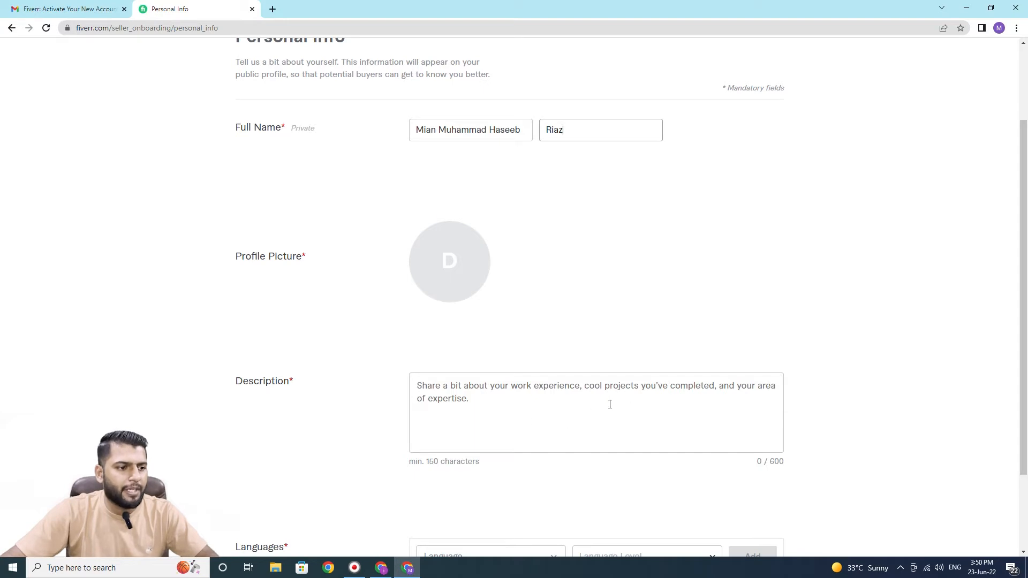
{"action": "scroll", "coordinate": [609, 404], "scroll_direction": "down", "scroll_amount": 2}
{"action": "left_click", "coordinate": [485, 452]}
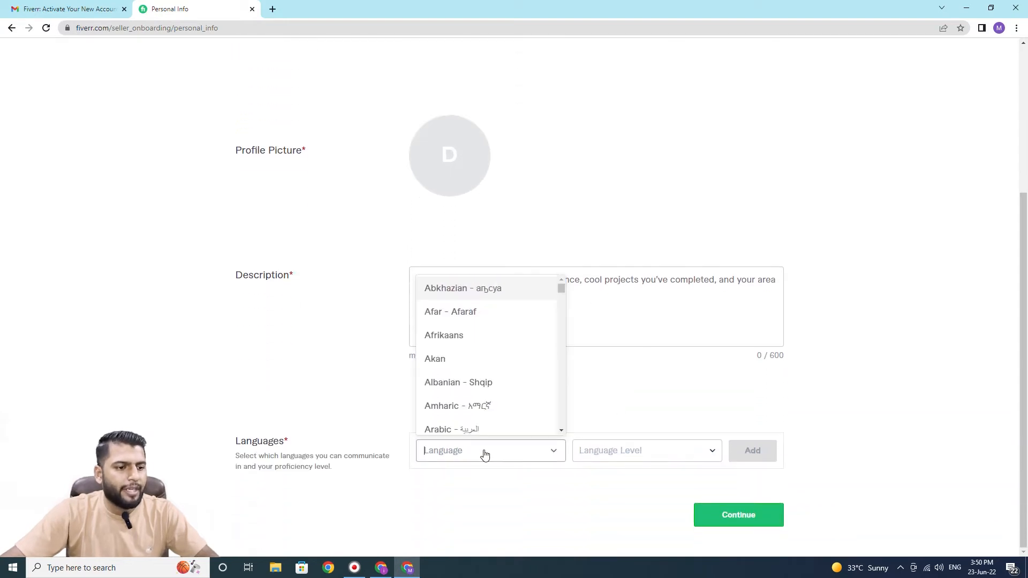
{"action": "type", "text": "engl"}
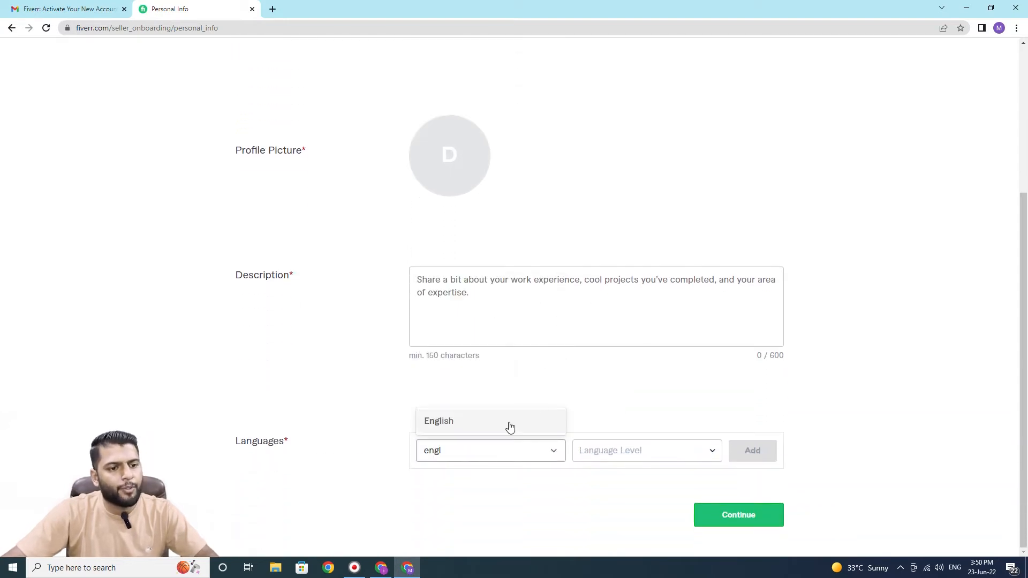
{"action": "left_click", "coordinate": [509, 423]}
{"action": "left_click", "coordinate": [667, 455]}
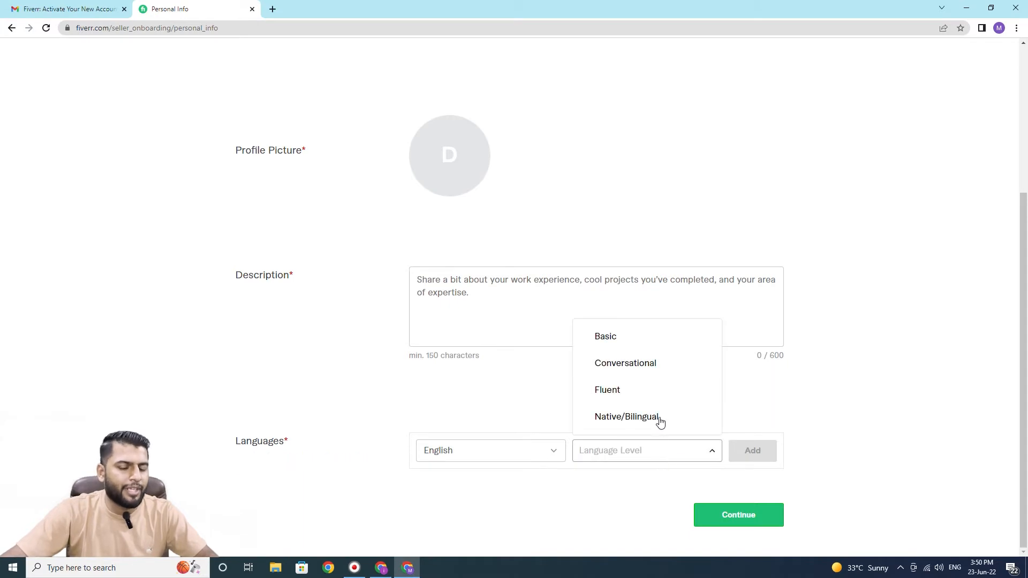
{"action": "left_click", "coordinate": [638, 394]}
{"action": "left_click", "coordinate": [752, 450]}
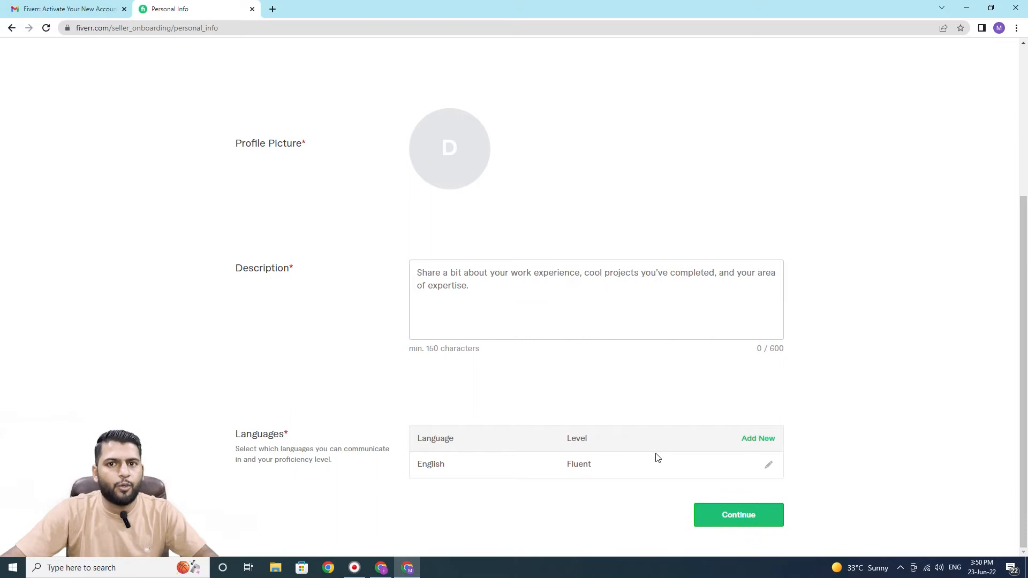
Add Urdu at Native/Bilingual level as a second language.
{"action": "left_click", "coordinate": [759, 439]}
{"action": "left_click", "coordinate": [486, 452]}
{"action": "type", "text": "urdu"}
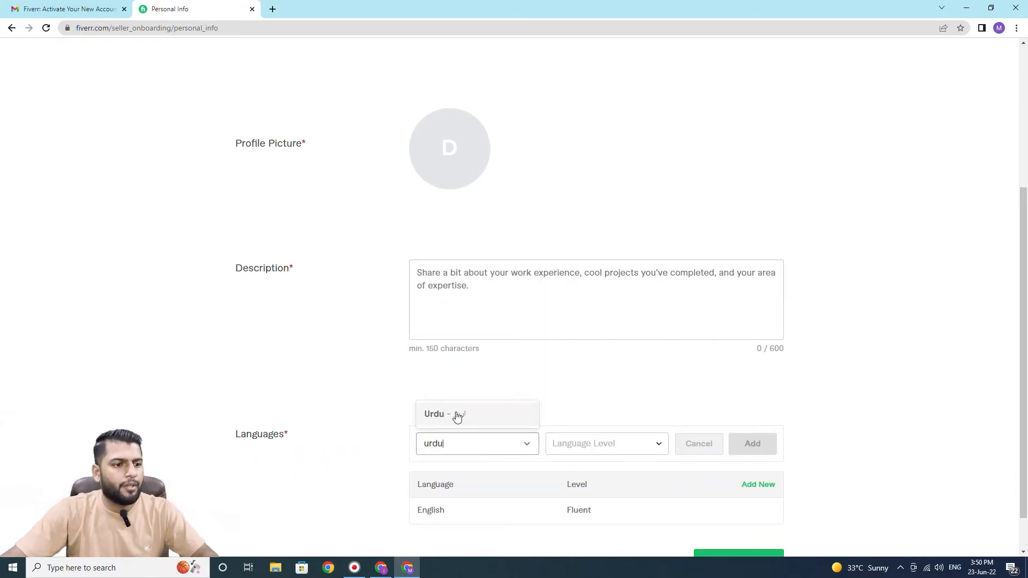
{"action": "left_click", "coordinate": [457, 415]}
{"action": "left_click", "coordinate": [609, 449]}
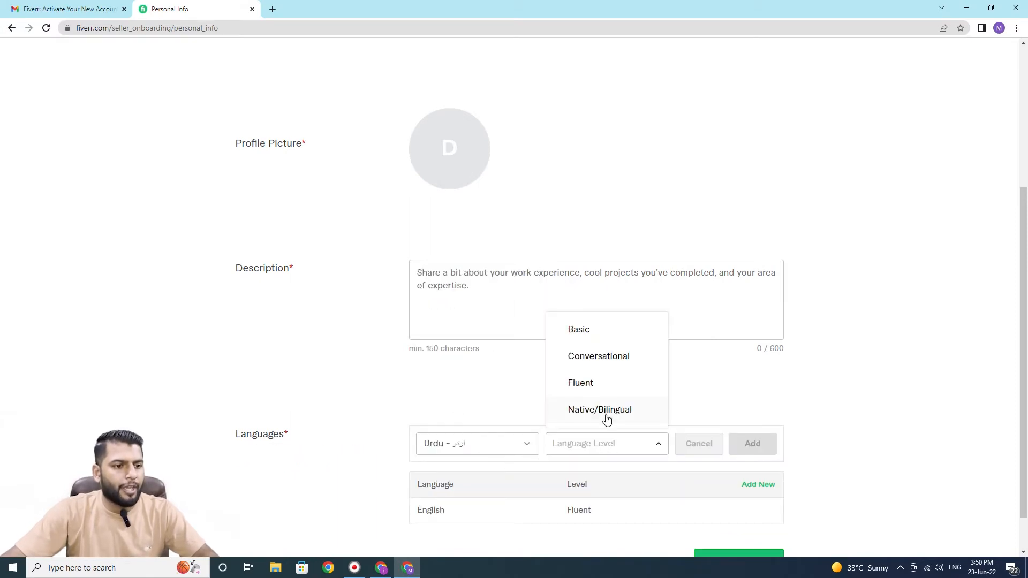
{"action": "left_click", "coordinate": [605, 415]}
{"action": "left_click", "coordinate": [753, 454]}
{"action": "scroll", "coordinate": [855, 426], "scroll_direction": "down", "scroll_amount": 1}
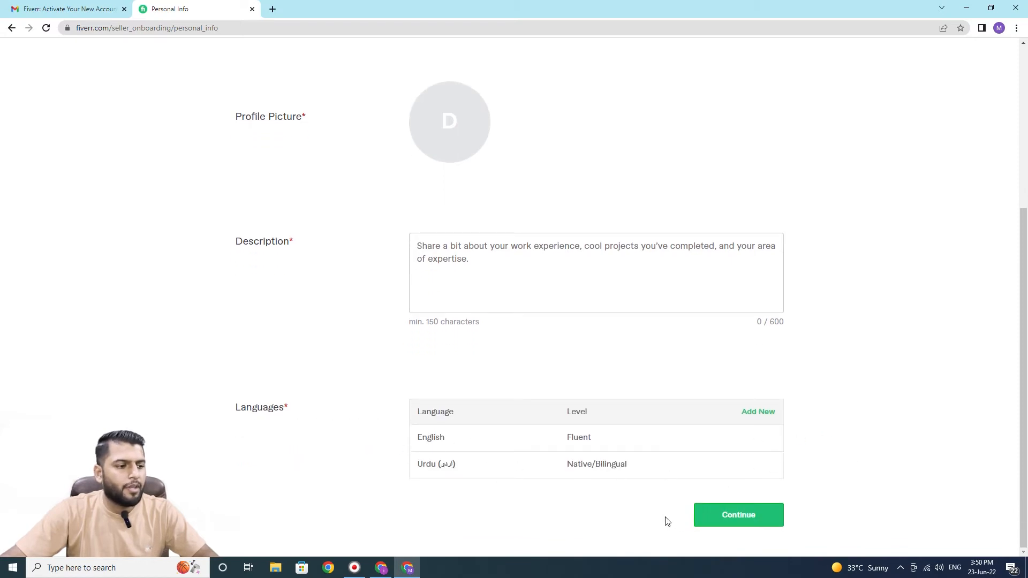
Write a 182-character bio listing SEO, Social Media Manager, Web Developer and designer roles.
{"action": "left_click", "coordinate": [737, 515]}
{"action": "left_click", "coordinate": [459, 275]}
{"action": "type", "text": "I am freelancer,"}
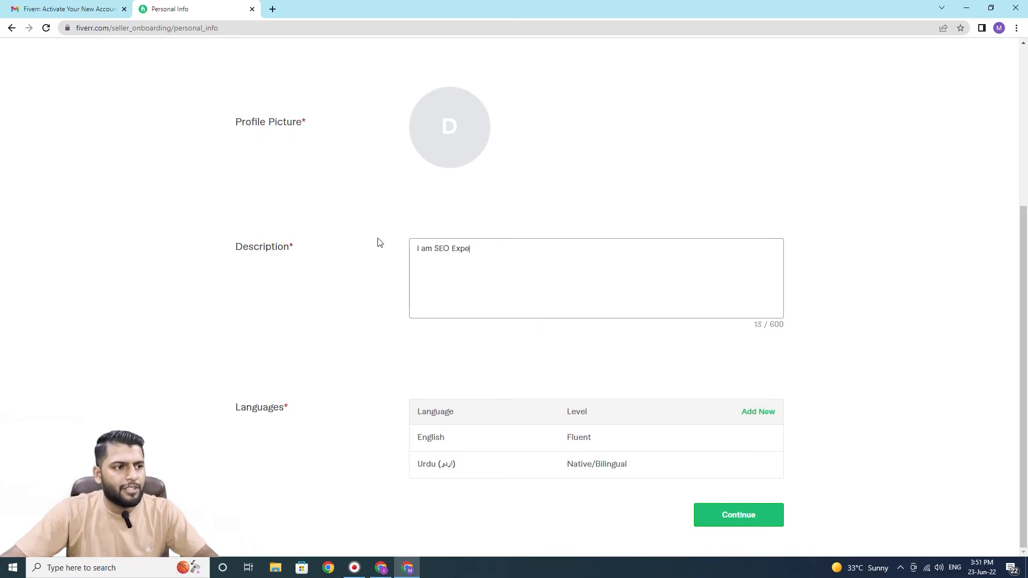
{"action": "type", "text": "rt, Social Media Manager, Web Developer, Logo Designer, Grap"}
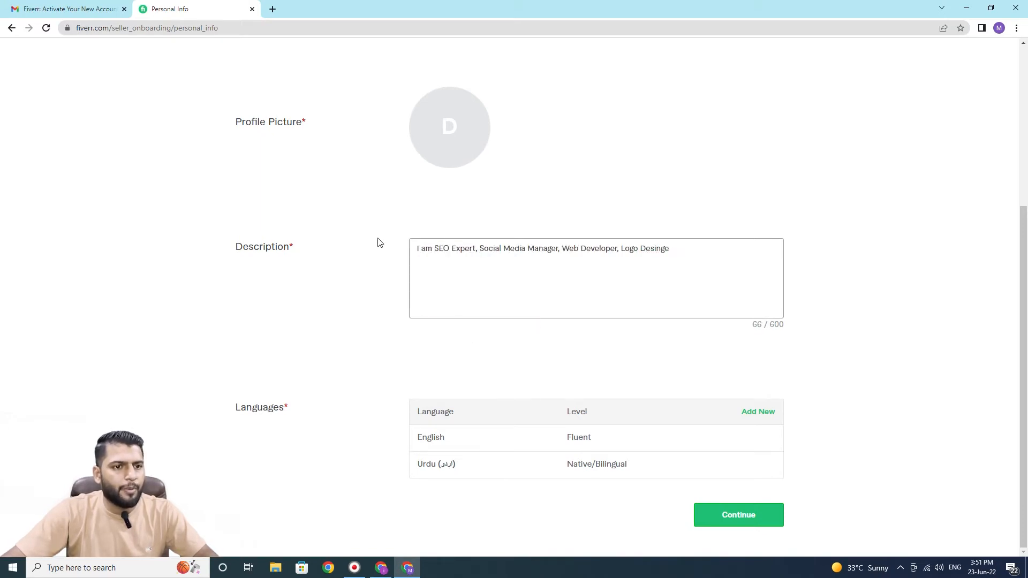
{"action": "type", "text": "hic Designer, and Motion Graphic Designer."}
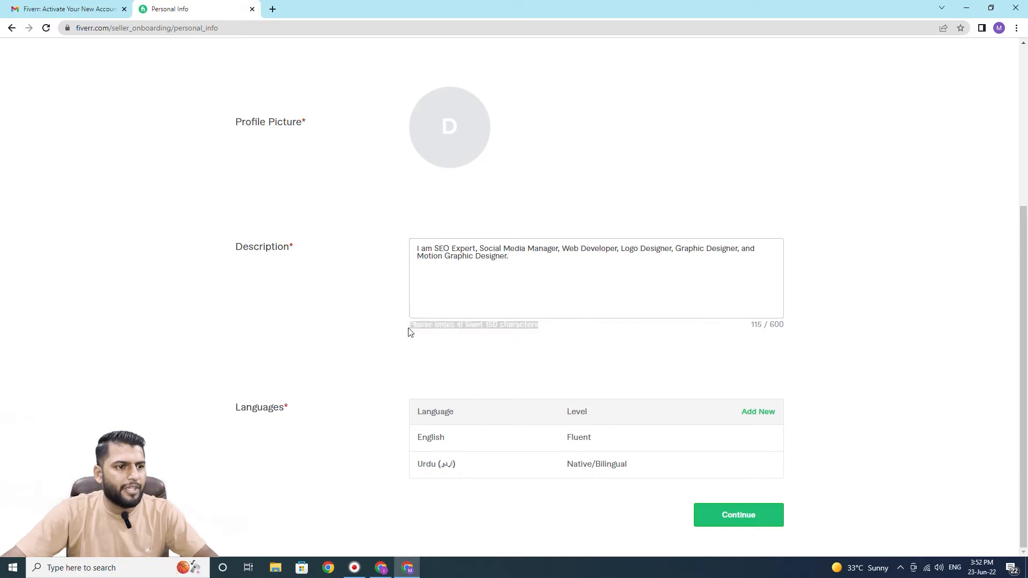
{"action": "type", "text": " I am having 10+ years e"}
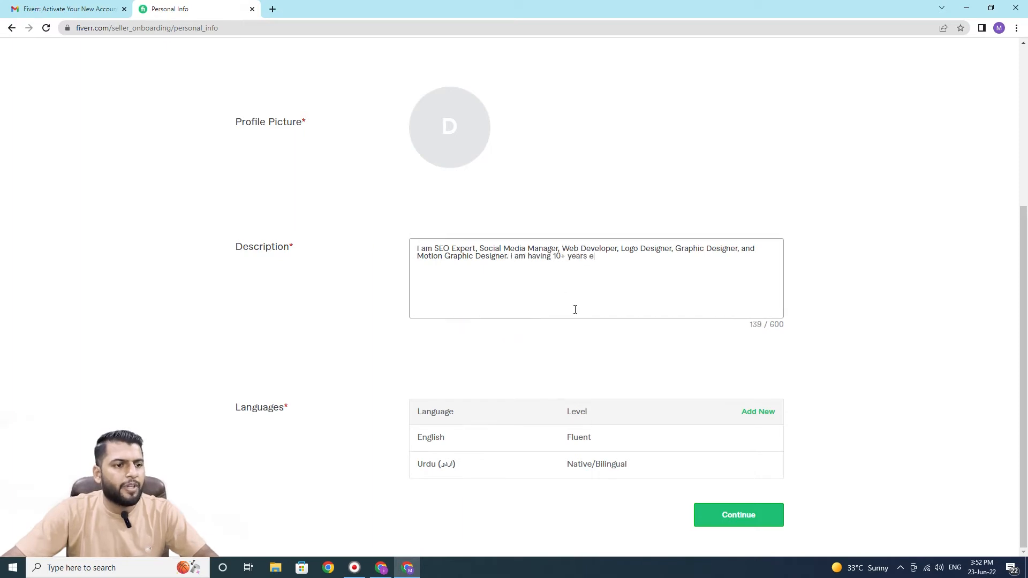
{"action": "type", "text": "xperience in Web Development and SEO field."}
{"action": "left_click", "coordinate": [746, 328]}
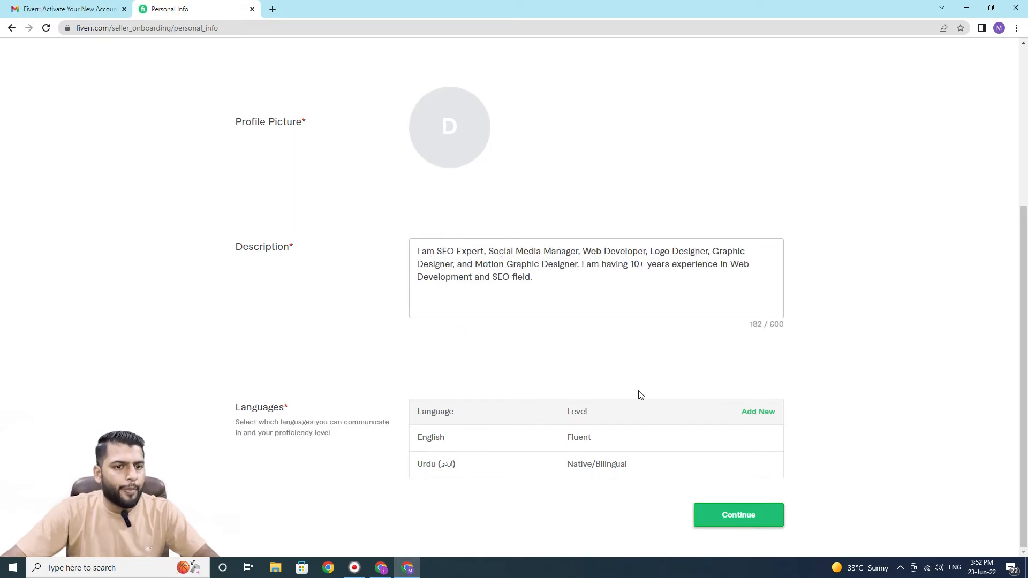
{"action": "scroll", "coordinate": [591, 381], "scroll_direction": "up", "scroll_amount": 5}
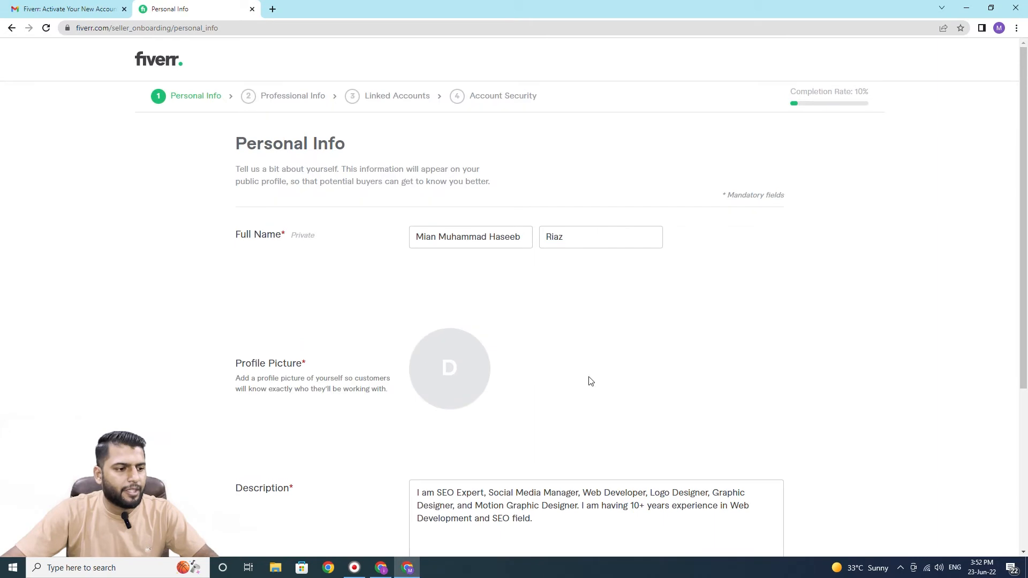
Upload a photo from the phone photos folder as profile picture, then continue to Professional Info.
{"action": "left_click", "coordinate": [450, 369]}
{"action": "left_click", "coordinate": [46, 121]}
{"action": "scroll", "coordinate": [58, 199], "scroll_direction": "up", "scroll_amount": 2}
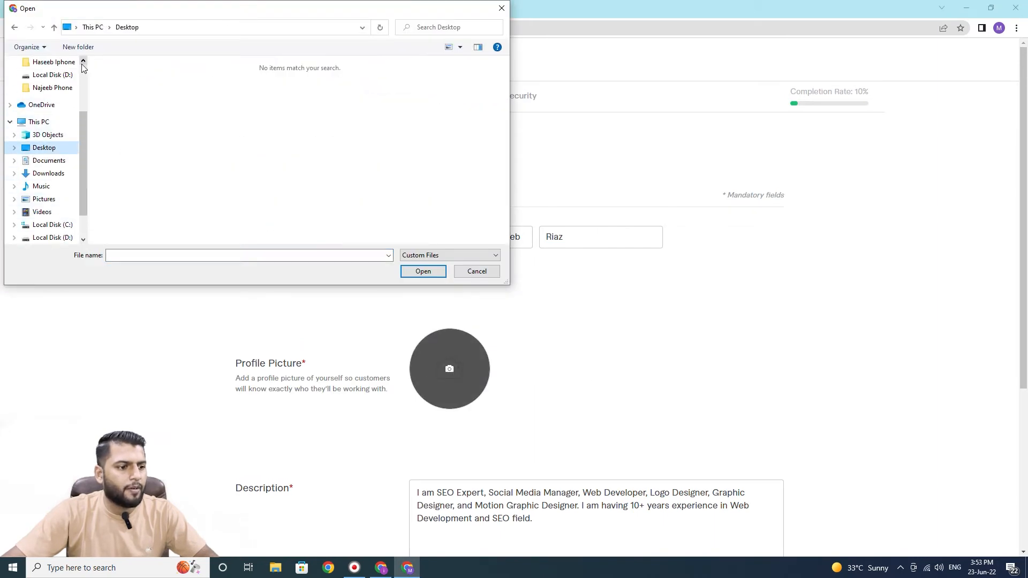
{"action": "left_click", "coordinate": [54, 62]}
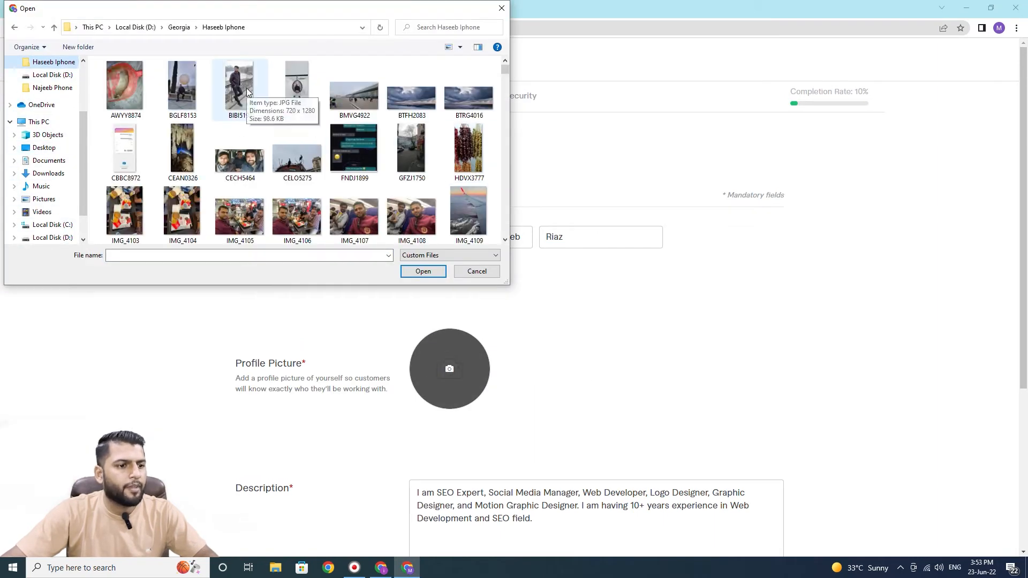
{"action": "double_click", "coordinate": [246, 92]}
{"action": "scroll", "coordinate": [696, 386], "scroll_direction": "down", "scroll_amount": 5}
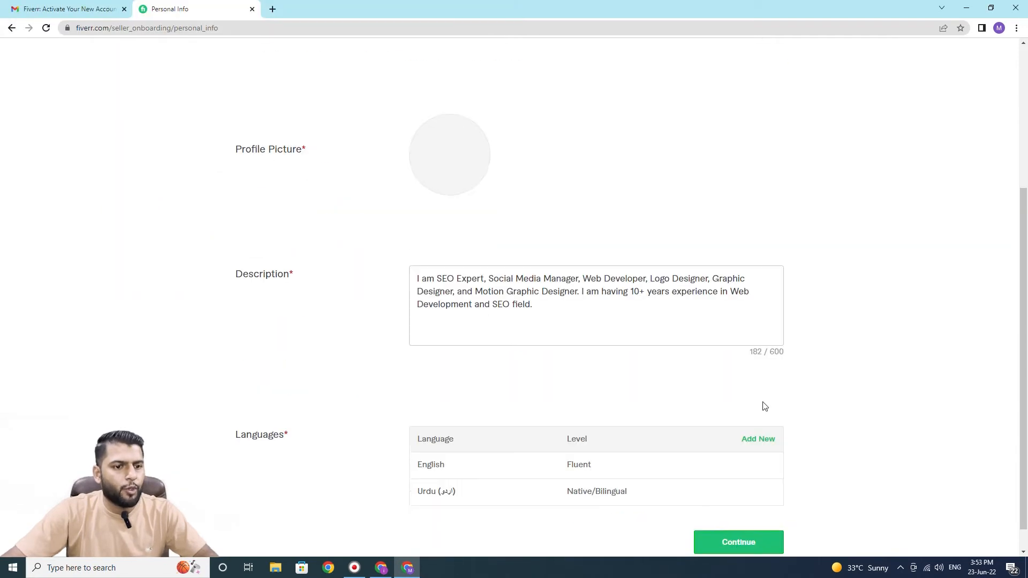
{"action": "left_click", "coordinate": [737, 515]}
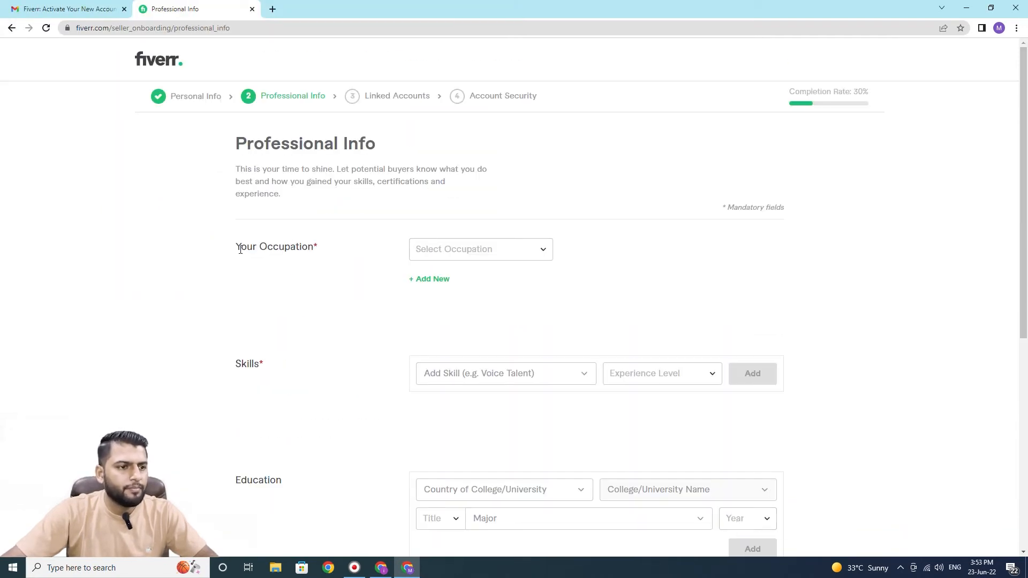
Add Digital Marketing 2012–2022 with SEO, Video, Influencer, E-Commerce Marketing and Local Listings skills.
{"action": "left_click", "coordinate": [482, 252]}
{"action": "scroll", "coordinate": [498, 363], "scroll_direction": "down", "scroll_amount": 1}
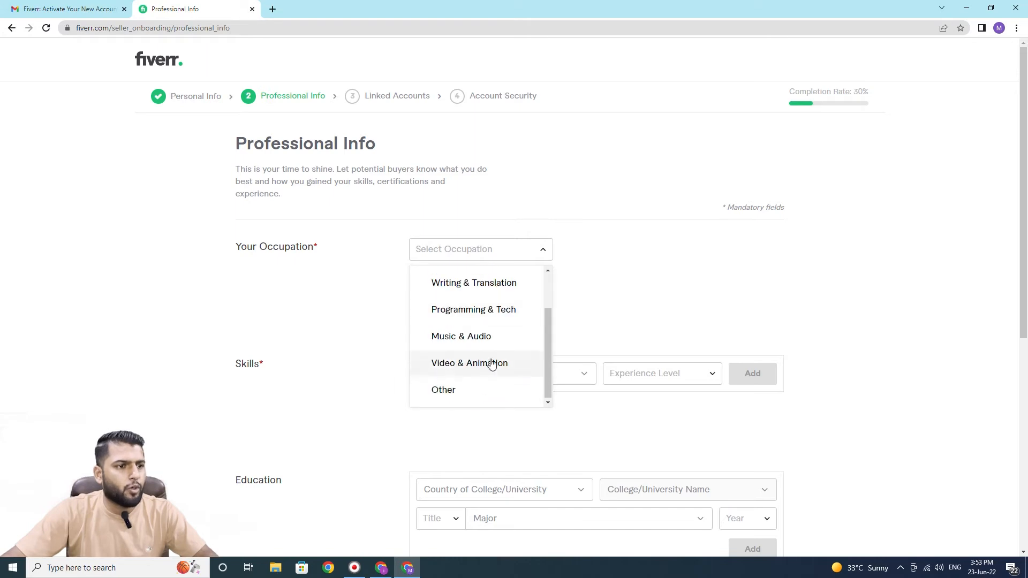
{"action": "scroll", "coordinate": [436, 292], "scroll_direction": "up", "scroll_amount": 1}
{"action": "left_click", "coordinate": [436, 292]}
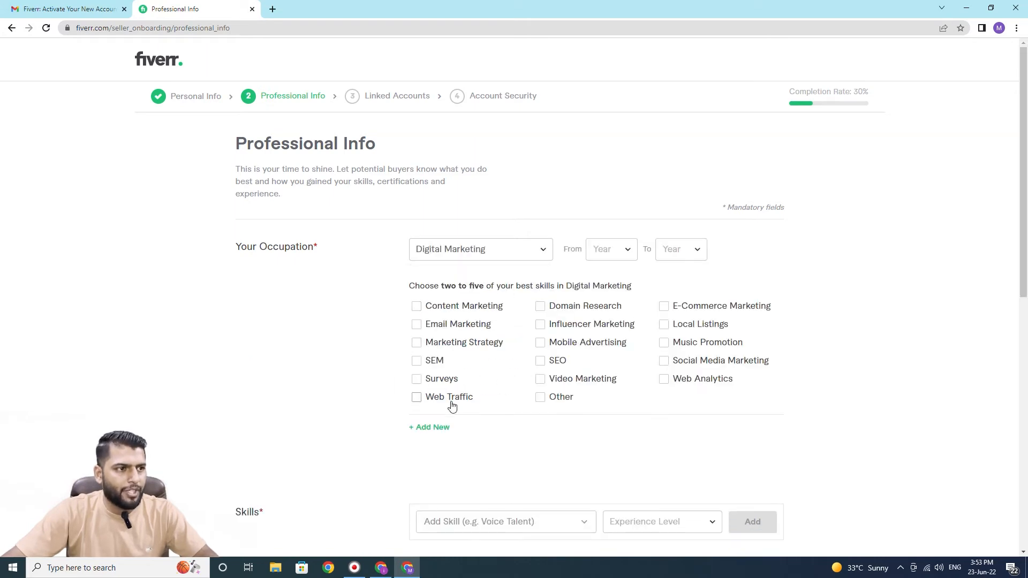
{"action": "left_click", "coordinate": [540, 360]}
{"action": "left_click", "coordinate": [540, 378]}
{"action": "left_click", "coordinate": [540, 324]}
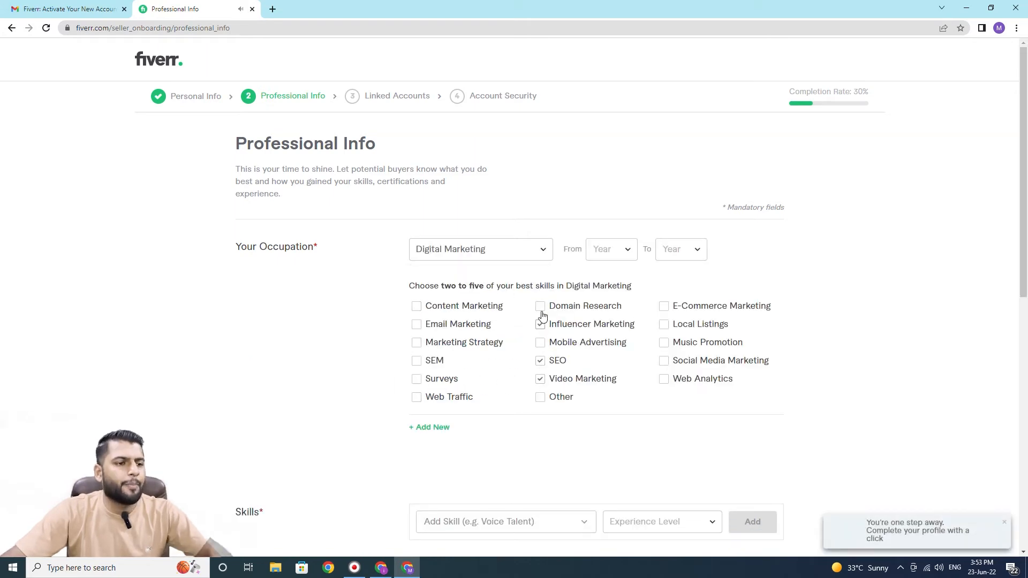
{"action": "left_click", "coordinate": [664, 305]}
{"action": "left_click", "coordinate": [664, 324]}
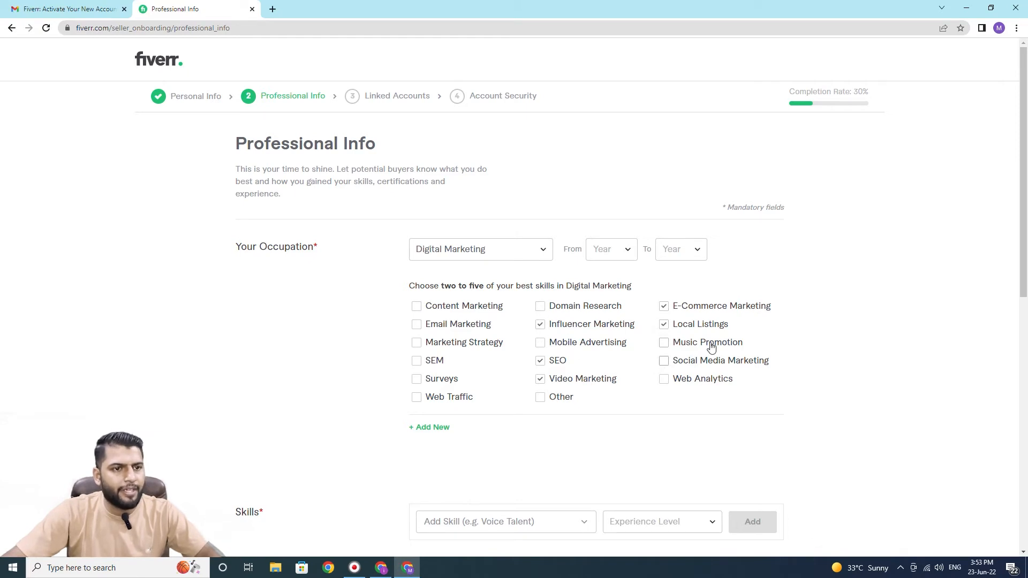
{"action": "left_click", "coordinate": [622, 260]}
{"action": "scroll", "coordinate": [640, 297], "scroll_direction": "down", "scroll_amount": 6}
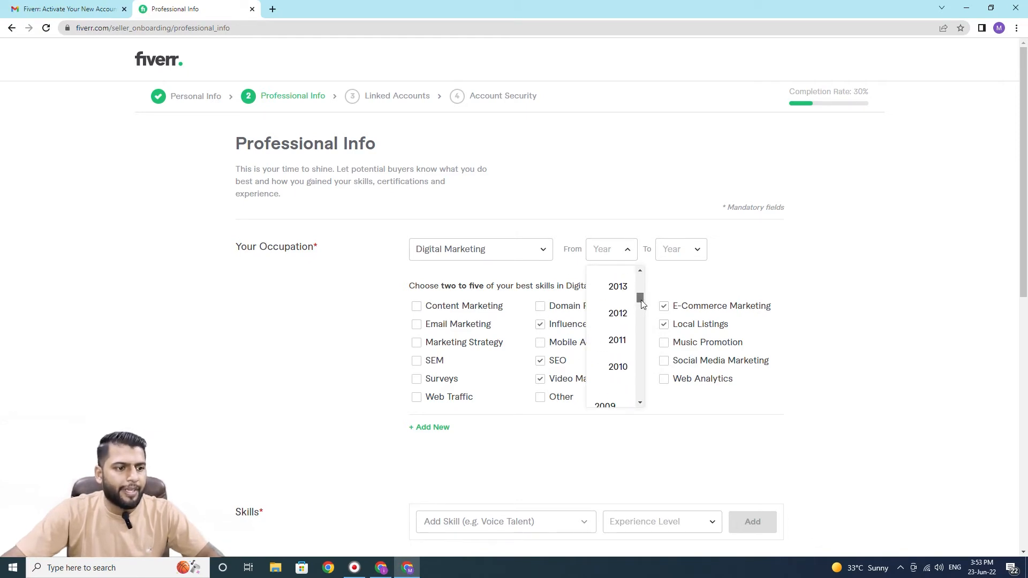
{"action": "left_click", "coordinate": [604, 313]}
{"action": "left_click", "coordinate": [676, 261]}
{"action": "left_click", "coordinate": [674, 296]}
Add Graphics & Design 2015–2022 with Illustration, Logo Design, Photoshop Editing, Social Media and Web & Mobile Design.
{"action": "left_click", "coordinate": [429, 426]}
{"action": "left_click", "coordinate": [432, 435]}
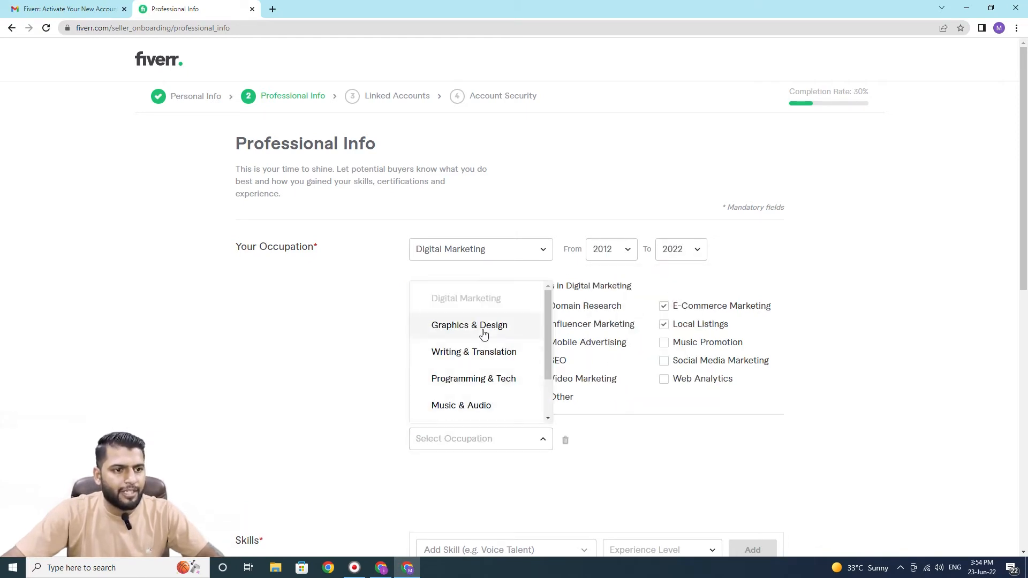
{"action": "left_click", "coordinate": [471, 323]}
{"action": "scroll", "coordinate": [600, 409], "scroll_direction": "down", "scroll_amount": 4}
{"action": "scroll", "coordinate": [600, 410], "scroll_direction": "down", "scroll_amount": 1}
{"action": "left_click", "coordinate": [417, 357]}
{"action": "left_click", "coordinate": [417, 375]}
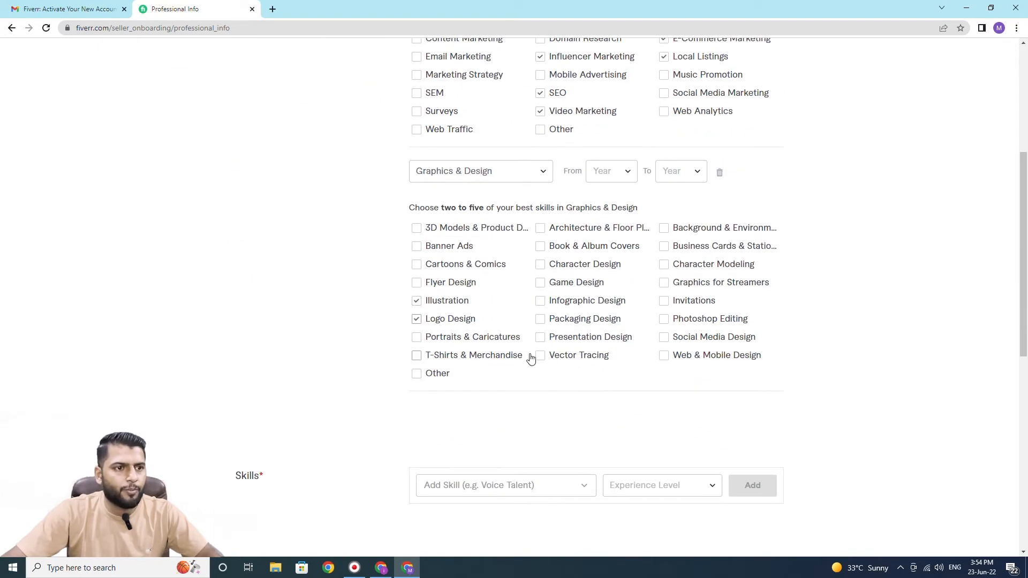
{"action": "left_click", "coordinate": [702, 320]}
{"action": "left_click", "coordinate": [690, 338]}
{"action": "left_click", "coordinate": [712, 356]}
{"action": "left_click", "coordinate": [617, 170]}
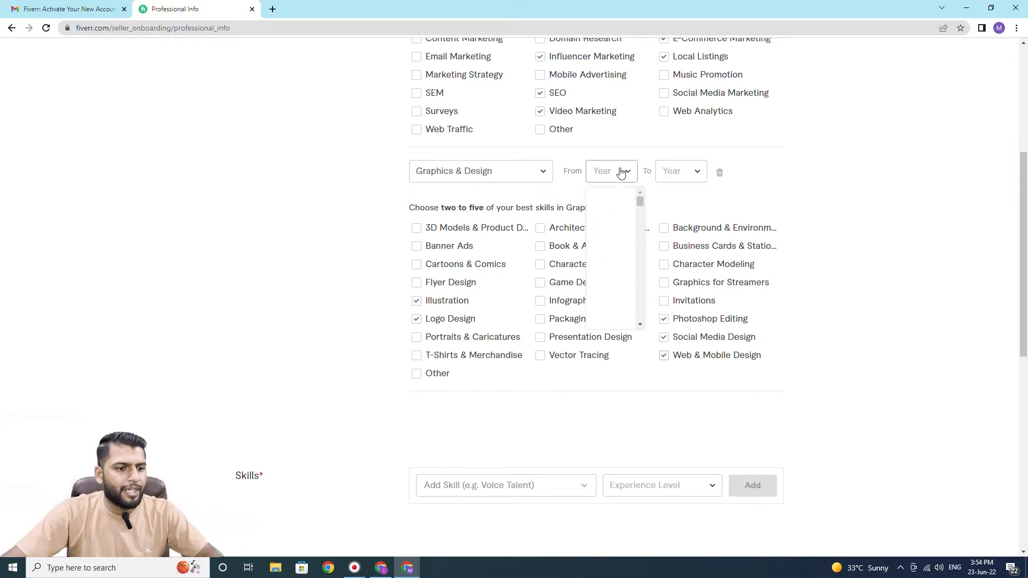
{"action": "scroll", "coordinate": [621, 309], "scroll_direction": "down", "scroll_amount": 1}
{"action": "left_click", "coordinate": [622, 310]}
{"action": "left_click", "coordinate": [682, 172]}
{"action": "left_click", "coordinate": [695, 229]}
{"action": "scroll", "coordinate": [749, 305], "scroll_direction": "down", "scroll_amount": 1}
{"action": "scroll", "coordinate": [778, 342], "scroll_direction": "up", "scroll_amount": 2}
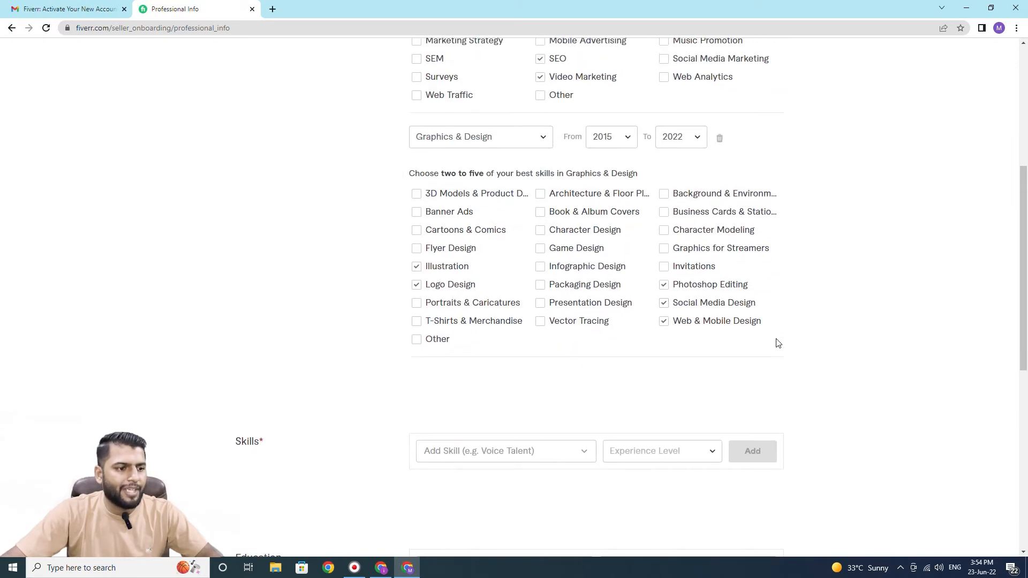
{"action": "scroll", "coordinate": [800, 337], "scroll_direction": "up", "scroll_amount": 2}
{"action": "scroll", "coordinate": [798, 339], "scroll_direction": "down", "scroll_amount": 5}
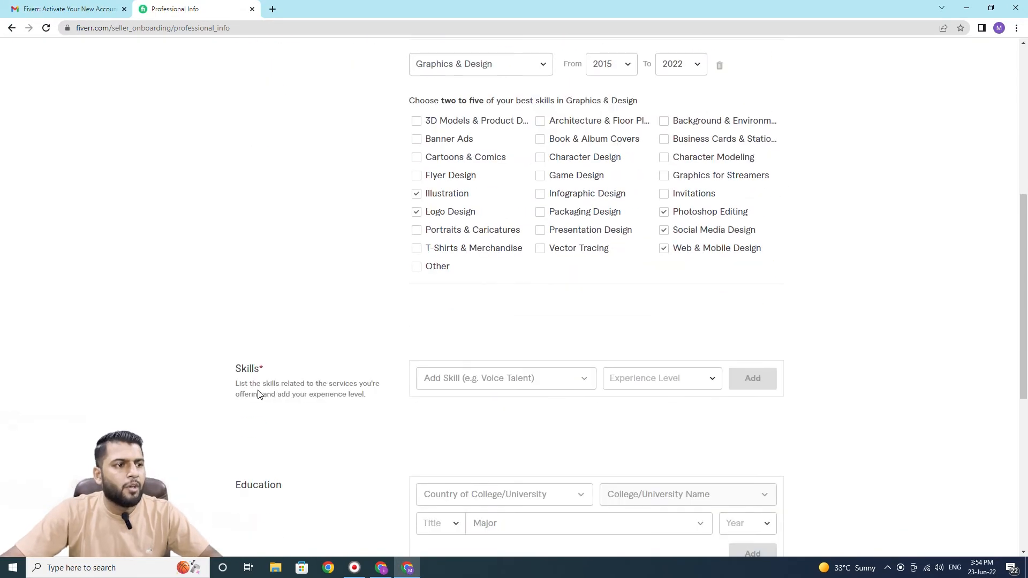
Add Graphic design and Web design as skills at Intermediate level.
{"action": "left_click", "coordinate": [531, 384]}
{"action": "type", "text": "graphic"}
{"action": "left_click", "coordinate": [456, 477]}
{"action": "left_click", "coordinate": [662, 378]}
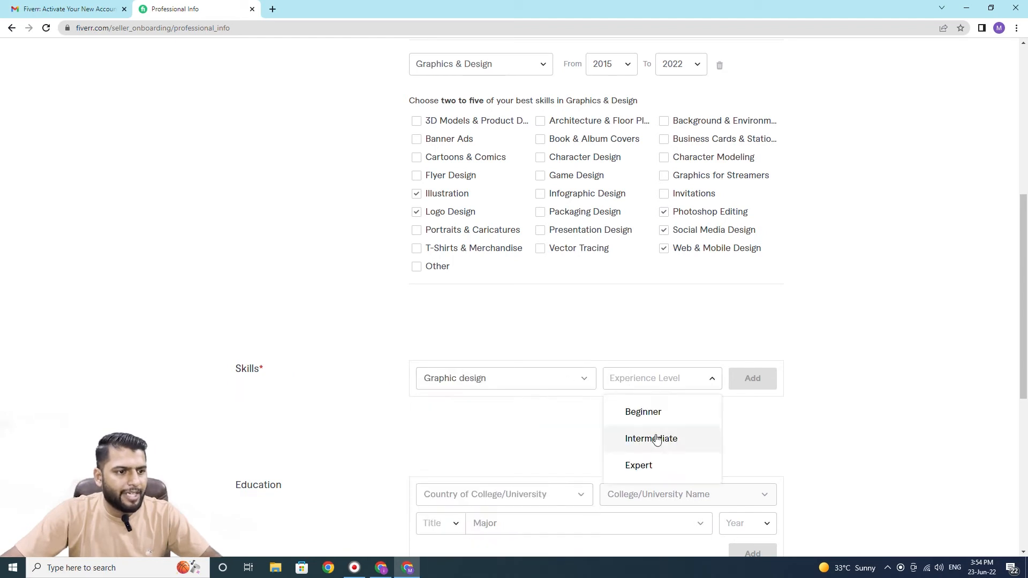
{"action": "left_click", "coordinate": [658, 436]}
{"action": "left_click", "coordinate": [752, 378]}
{"action": "left_click", "coordinate": [450, 386]}
{"action": "type", "text": "web d"}
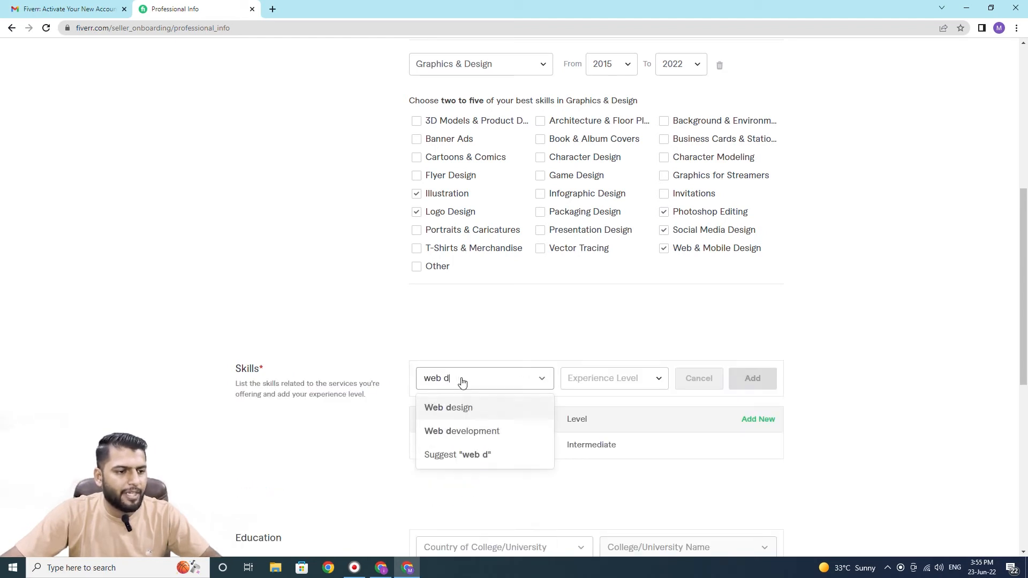
{"action": "left_click", "coordinate": [448, 407]}
{"action": "left_click", "coordinate": [624, 378]}
{"action": "left_click", "coordinate": [624, 436]}
{"action": "left_click", "coordinate": [752, 378]}
Add Web development as a third Intermediate-level skill.
{"action": "left_click", "coordinate": [454, 378]}
{"action": "type", "text": "web"}
{"action": "left_click", "coordinate": [447, 406]}
{"action": "left_click", "coordinate": [623, 435]}
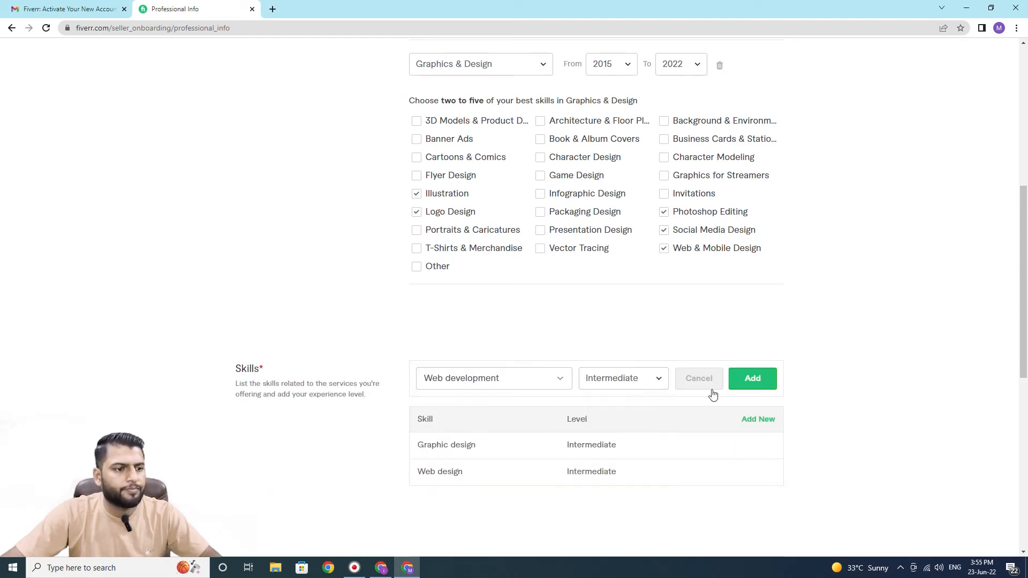
{"action": "left_click", "coordinate": [753, 378]}
Start an education entry: Pakistan, University of punjab, degree title B.A.
{"action": "scroll", "coordinate": [712, 394], "scroll_direction": "down", "scroll_amount": 5}
{"action": "left_click", "coordinate": [498, 288]}
{"action": "left_click", "coordinate": [496, 316]}
{"action": "left_click", "coordinate": [696, 292]}
{"action": "type", "text": "university of punja"}
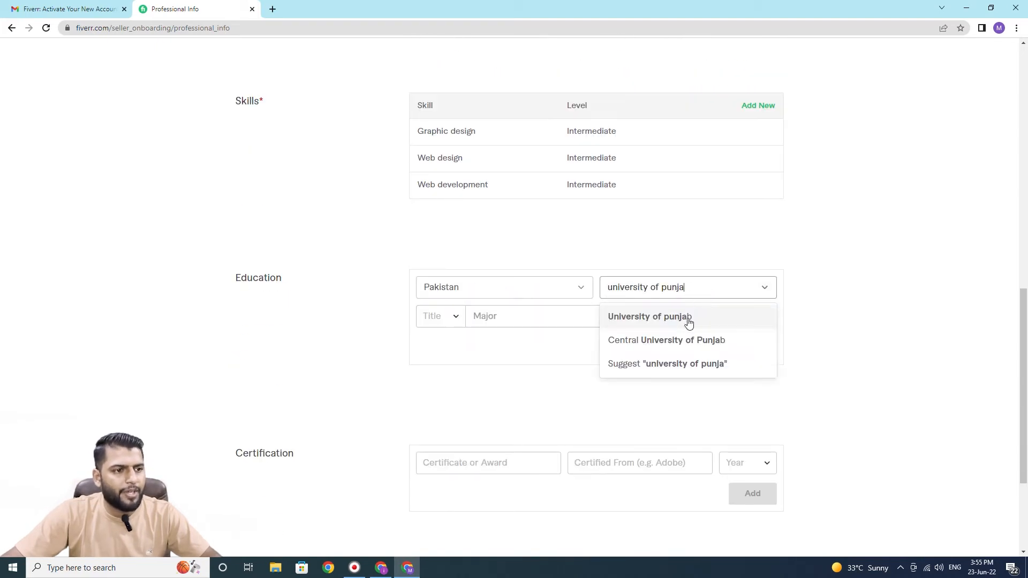
{"action": "left_click", "coordinate": [689, 323]}
{"action": "left_click", "coordinate": [440, 316]}
{"action": "left_click", "coordinate": [450, 379]}
Enter computer engineering as major and 2009 as graduation year, save, and continue.
{"action": "left_click", "coordinate": [583, 316]}
{"action": "type", "text": "Commercial"}
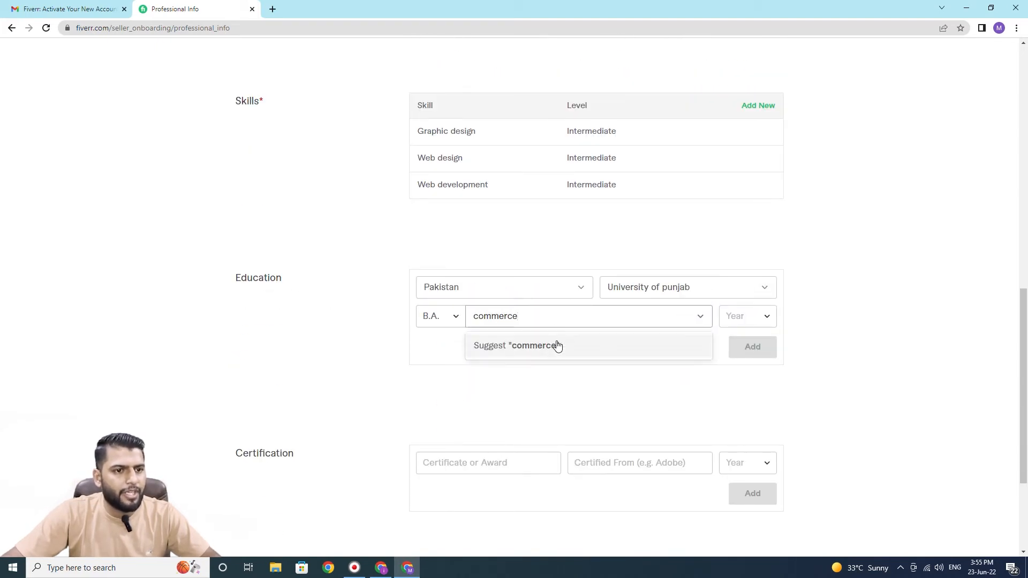
{"action": "key", "text": "BackSpace"}
{"action": "key", "text": "BackSpace"}
{"action": "key", "text": "BackSpace"}
{"action": "key", "text": "BackSpace"}
{"action": "key", "text": "BackSpace"}
{"action": "key", "text": "BackSpace"}
{"action": "key", "text": "BackSpace"}
{"action": "key", "text": "BackSpace"}
{"action": "key", "text": "BackSpace"}
{"action": "type", "text": "ommercial"}
{"action": "key", "text": "BackSpace"}
{"action": "key", "text": "BackSpace"}
{"action": "key", "text": "BackSpace"}
{"action": "key", "text": "BackSpace"}
{"action": "key", "text": "BackSpace"}
{"action": "key", "text": "BackSpace"}
{"action": "key", "text": "BackSpace"}
{"action": "key", "text": "BackSpace"}
{"action": "key", "text": "BackSpace"}
{"action": "key", "text": "BackSpace"}
{"action": "type", "text": "deve"}
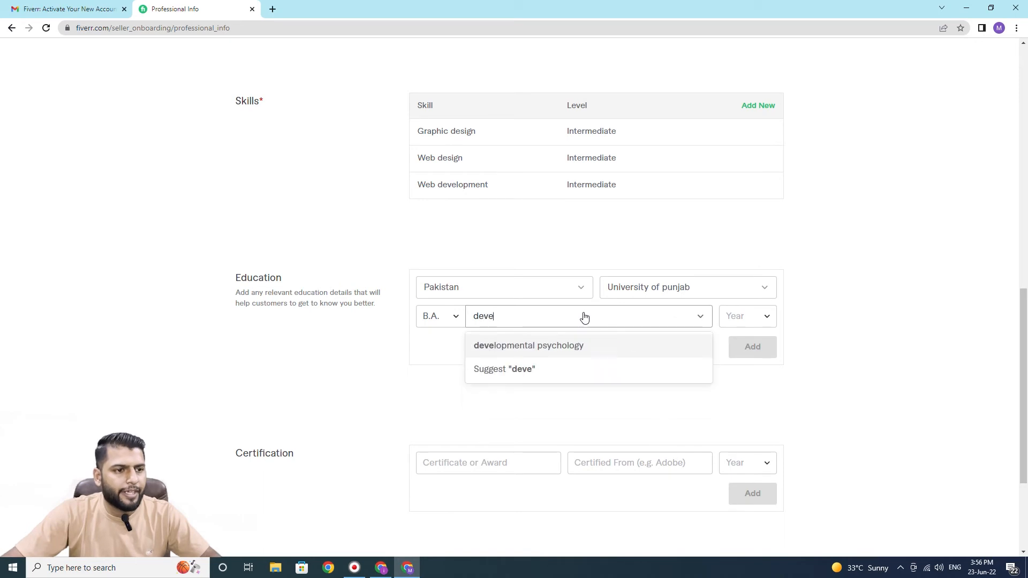
{"action": "key", "text": "BackSpace"}
{"action": "key", "text": "BackSpace"}
{"action": "key", "text": "BackSpace"}
{"action": "key", "text": "BackSpace"}
{"action": "type", "text": "computerengineering"}
{"action": "left_click", "coordinate": [762, 321]}
{"action": "scroll", "coordinate": [762, 402], "scroll_direction": "down", "scroll_amount": 5}
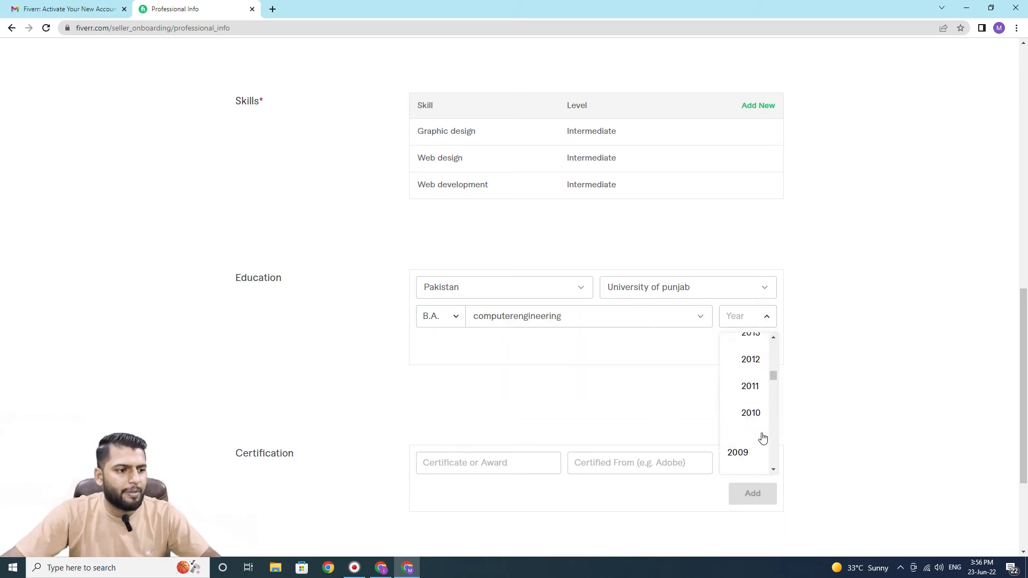
{"action": "left_click", "coordinate": [741, 452]}
{"action": "left_click", "coordinate": [752, 346]}
{"action": "scroll", "coordinate": [592, 320], "scroll_direction": "down", "scroll_amount": 3}
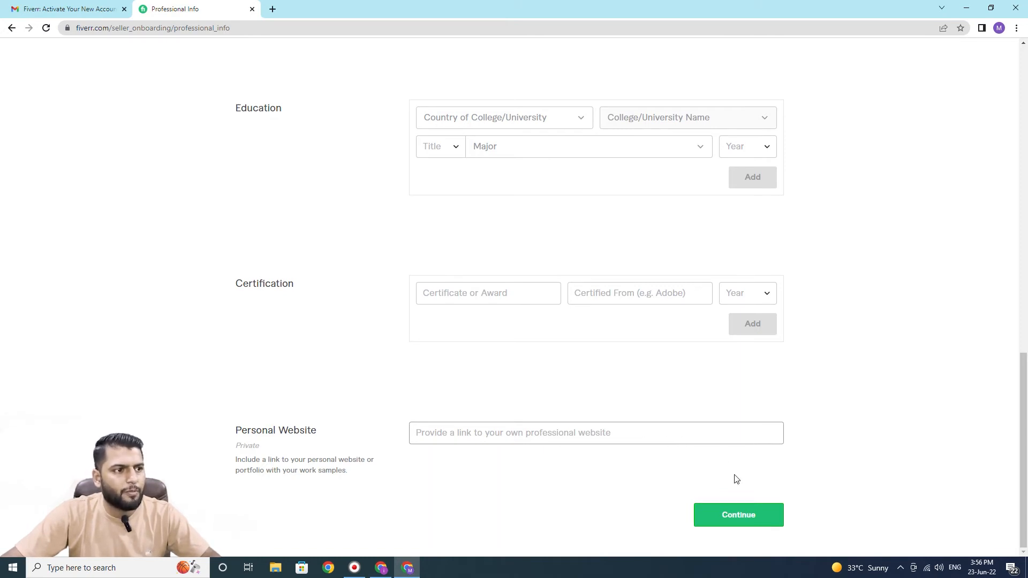
{"action": "left_click", "coordinate": [746, 514]}
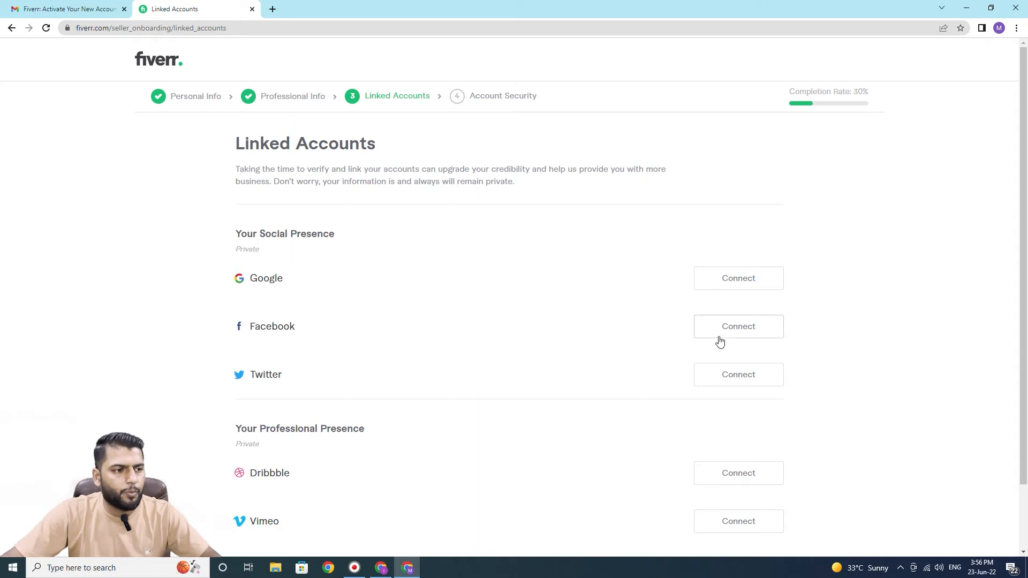
Skip linking any social or professional accounts and continue to Account Security.
{"action": "scroll", "coordinate": [720, 381], "scroll_direction": "down", "scroll_amount": 1}
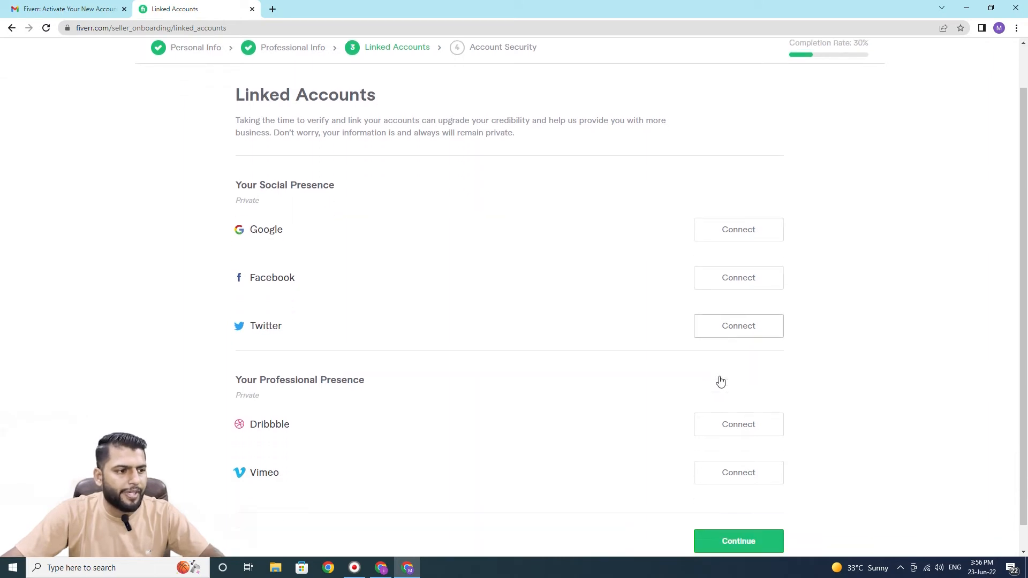
{"action": "scroll", "coordinate": [720, 382], "scroll_direction": "down", "scroll_amount": 1}
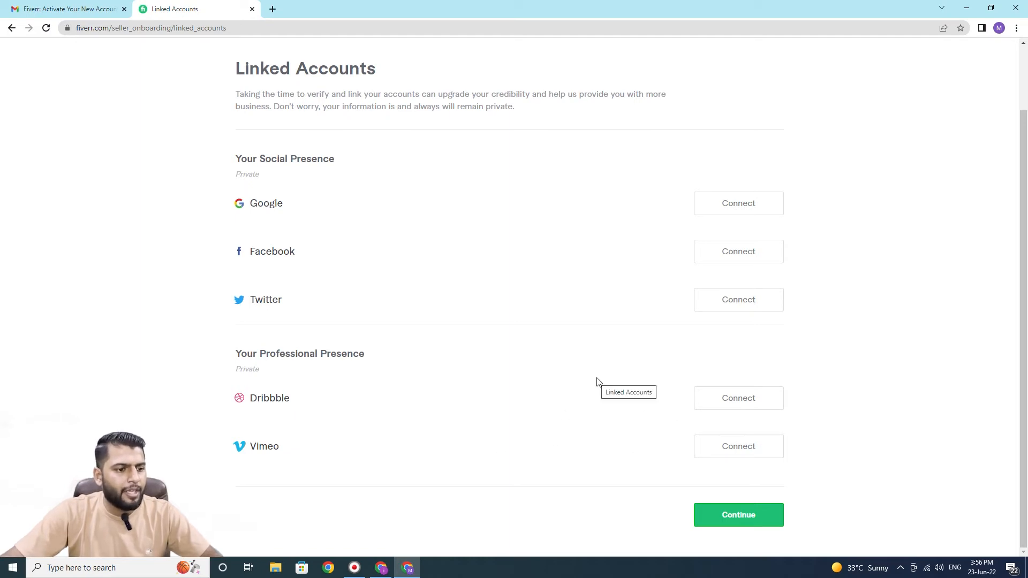
{"action": "left_click", "coordinate": [739, 516]}
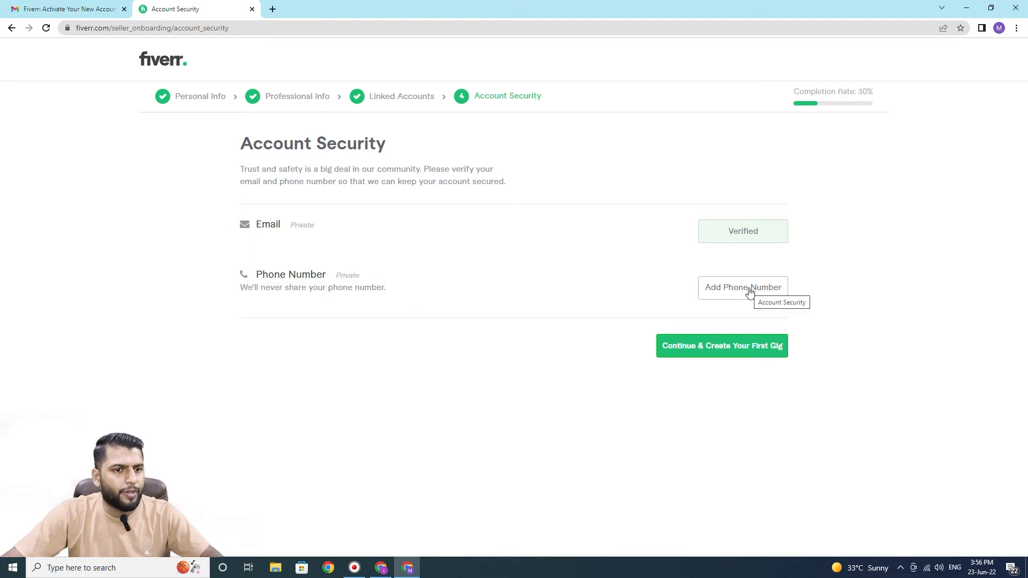
Add the phone number and verify it with the SMS code.
{"action": "left_click", "coordinate": [717, 346]}
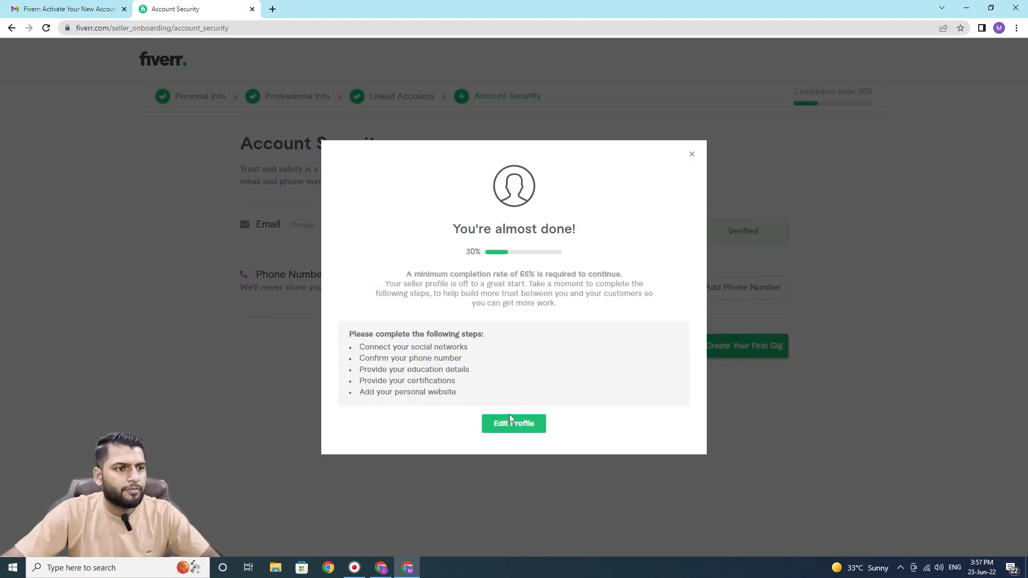
{"action": "left_click", "coordinate": [510, 415]}
{"action": "left_click", "coordinate": [452, 292]}
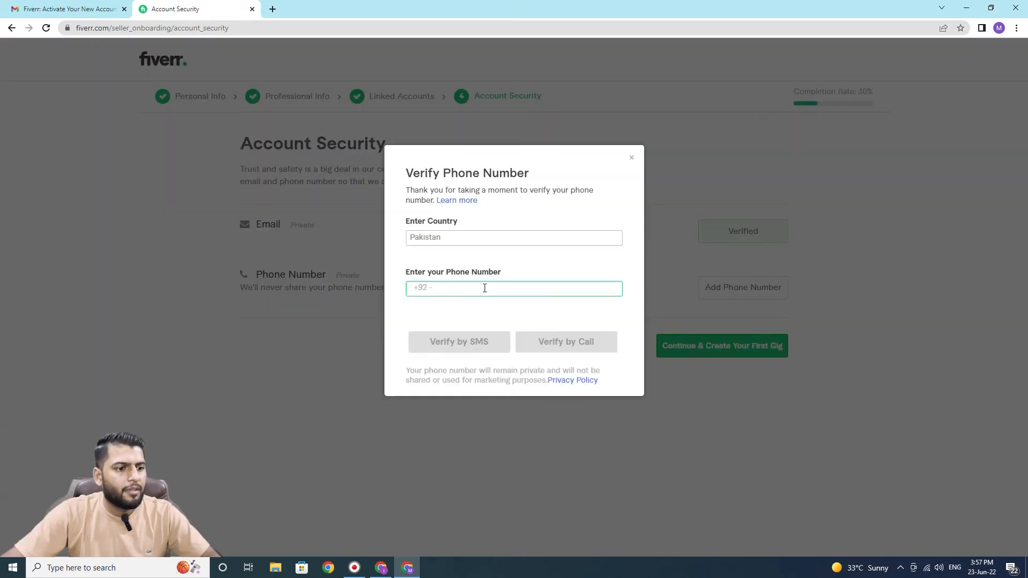
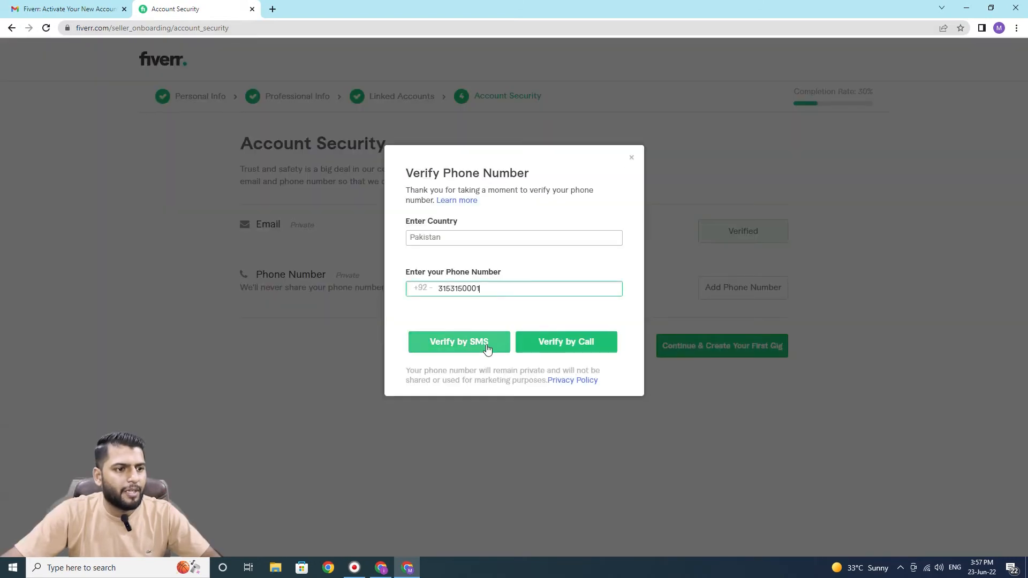
{"action": "left_click", "coordinate": [485, 344]}
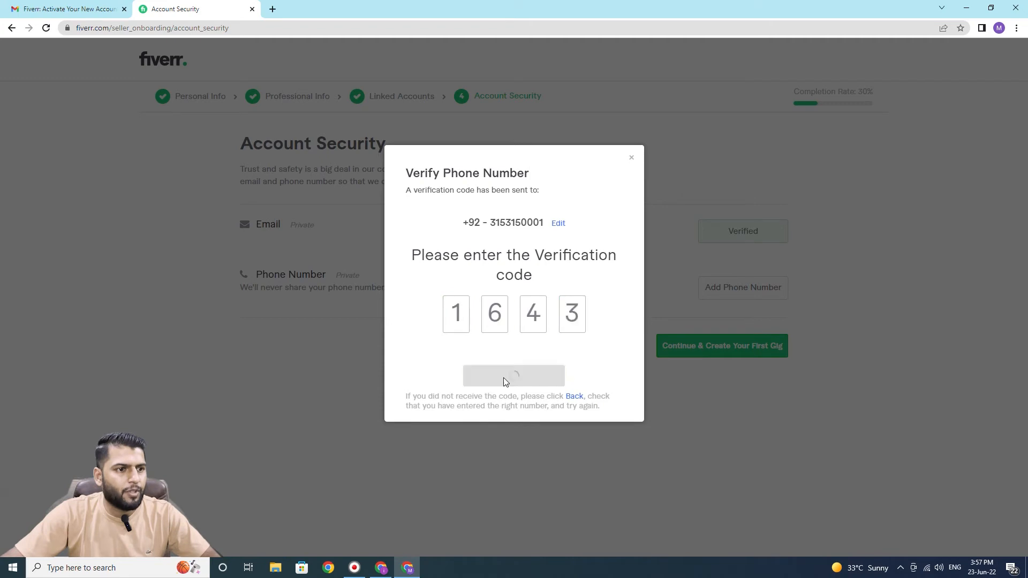
{"action": "left_click", "coordinate": [503, 375]}
{"action": "left_click", "coordinate": [525, 238]}
Set the parents-meeting-city security question with its answer and finish.
{"action": "left_click", "coordinate": [521, 237]}
{"action": "left_click", "coordinate": [518, 295]}
{"action": "left_click", "coordinate": [507, 266]}
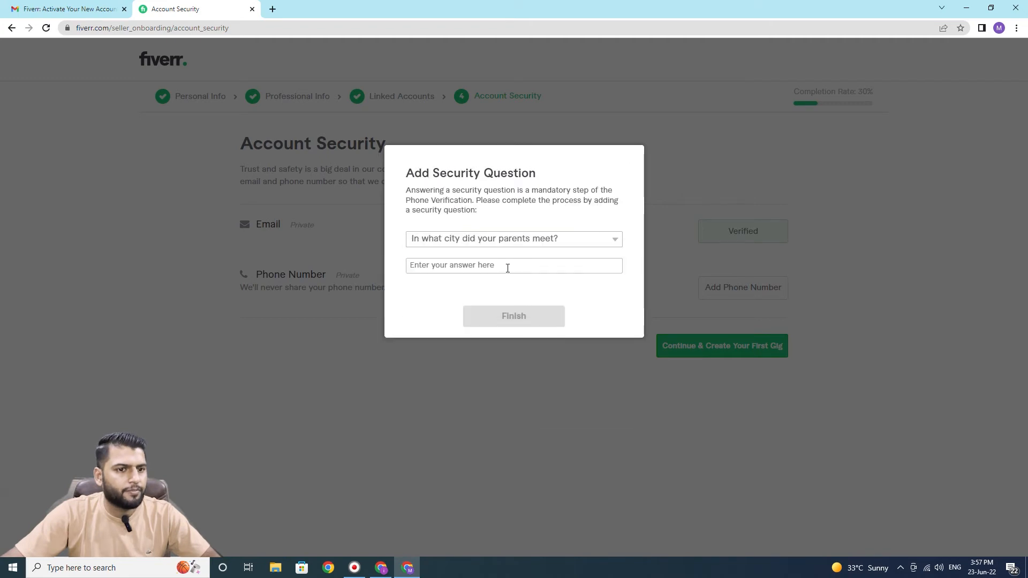
{"action": "left_click", "coordinate": [528, 316]}
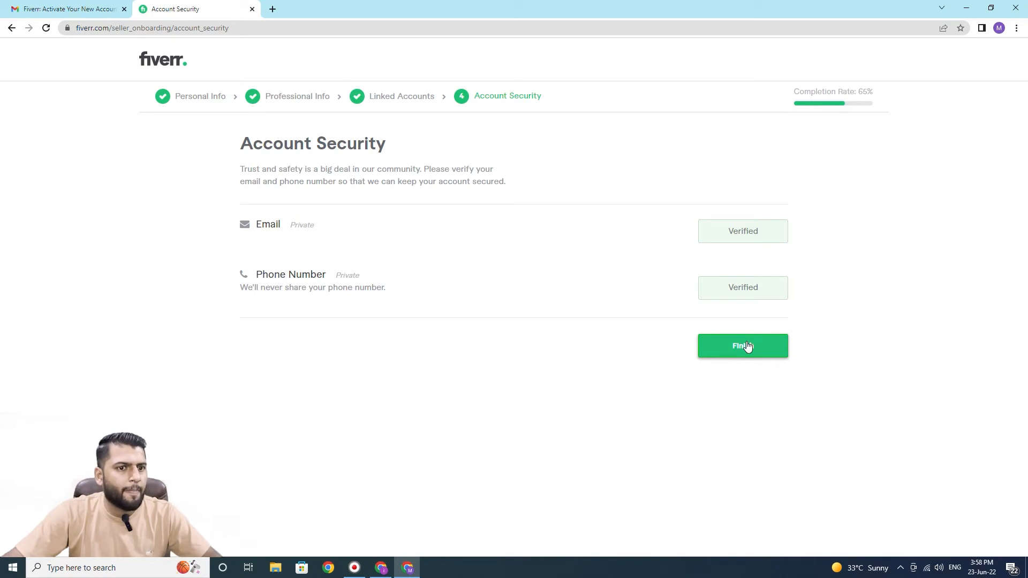
Finish the seller profile and dismiss the 'all set' message to reach the gig Overview.
{"action": "left_click", "coordinate": [748, 347]}
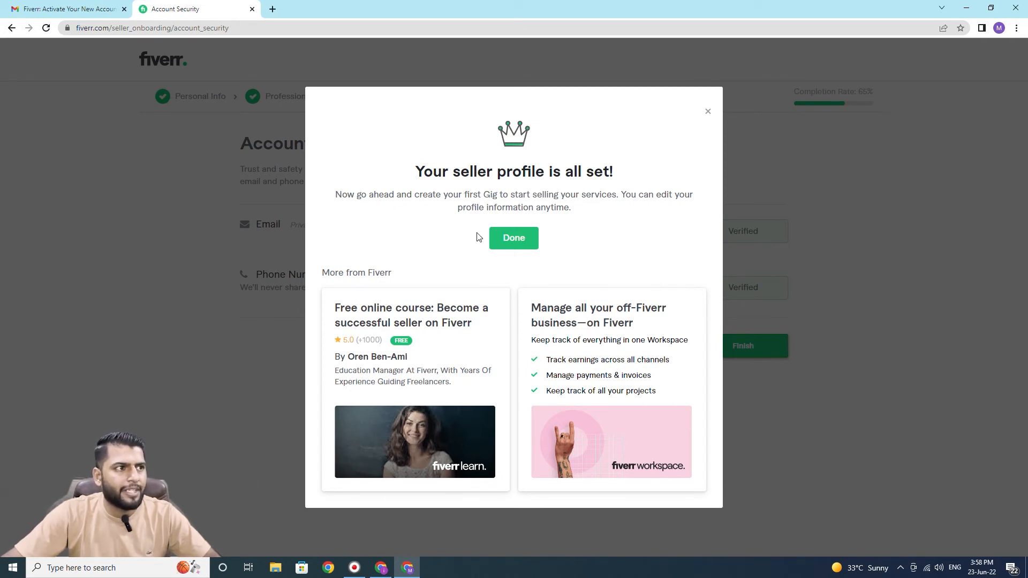
{"action": "left_click", "coordinate": [513, 238]}
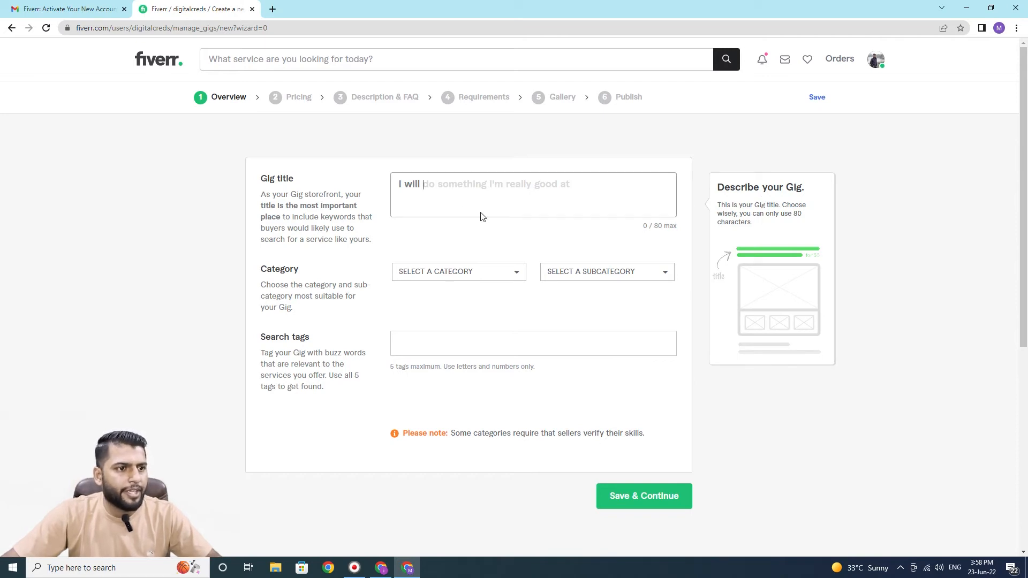
Type the title 'I will Create Logo for Your Business / Brand', fixing capitalisation.
{"action": "type", "text": "Create Logo"}
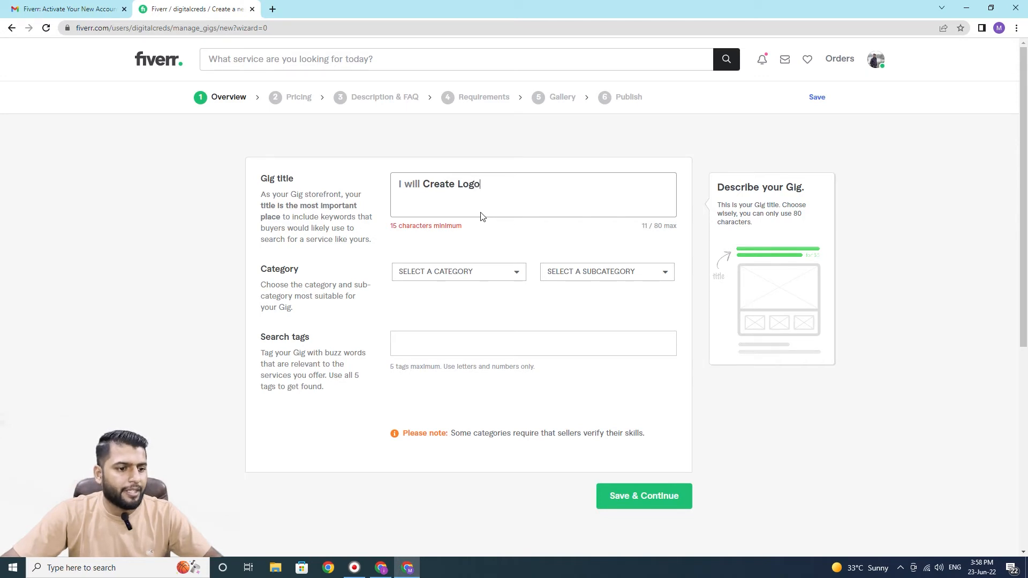
{"action": "type", "text": " for y"}
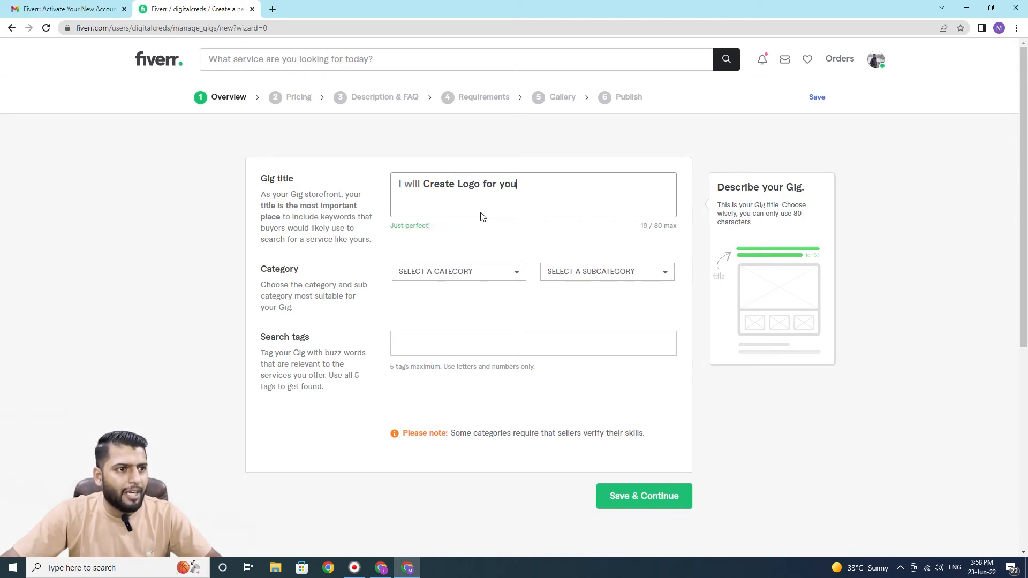
{"action": "key", "text": "BackSpace"}
{"action": "type", "text": "Y"}
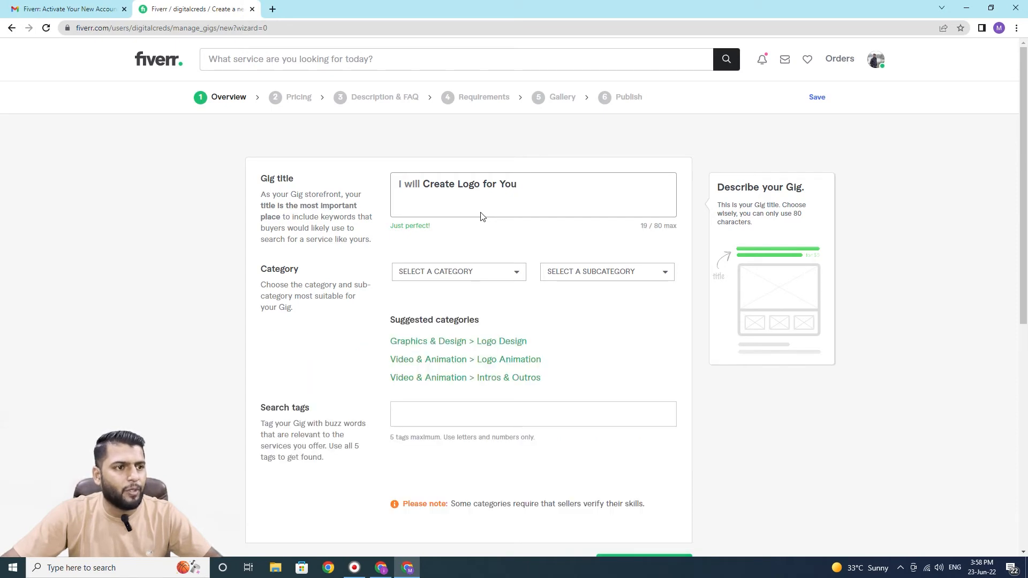
{"action": "key", "text": "BackSpace"}
{"action": "key", "text": "BackSpace"}
{"action": "key", "text": "BackSpace"}
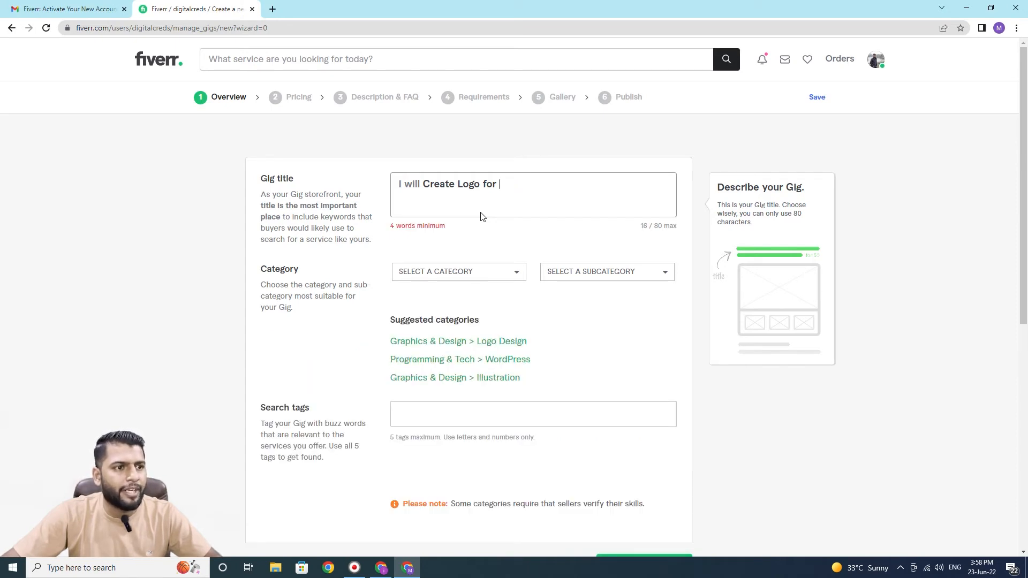
{"action": "type", "text": "Your Business"}
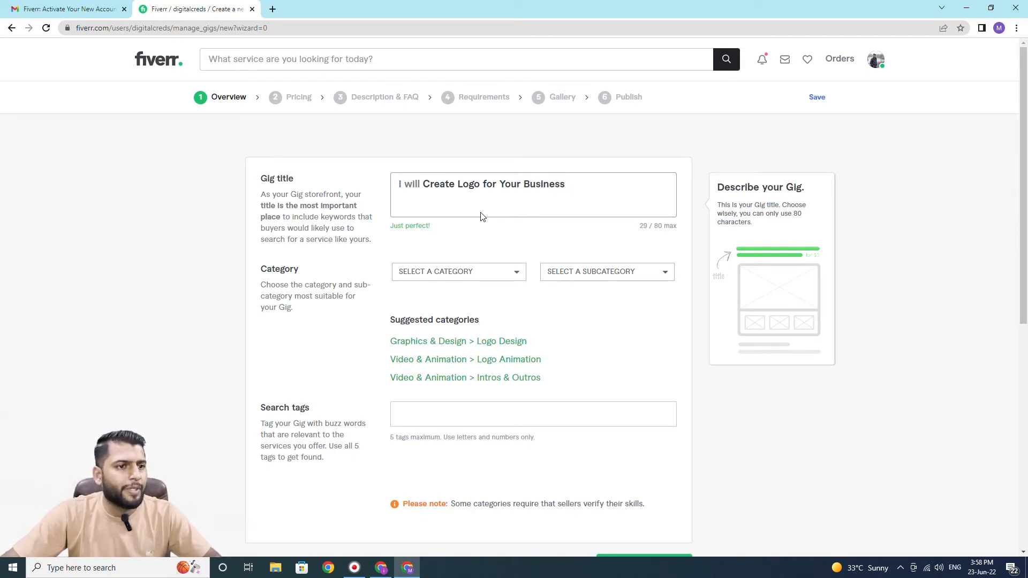
{"action": "type", "text": "/ Brand"}
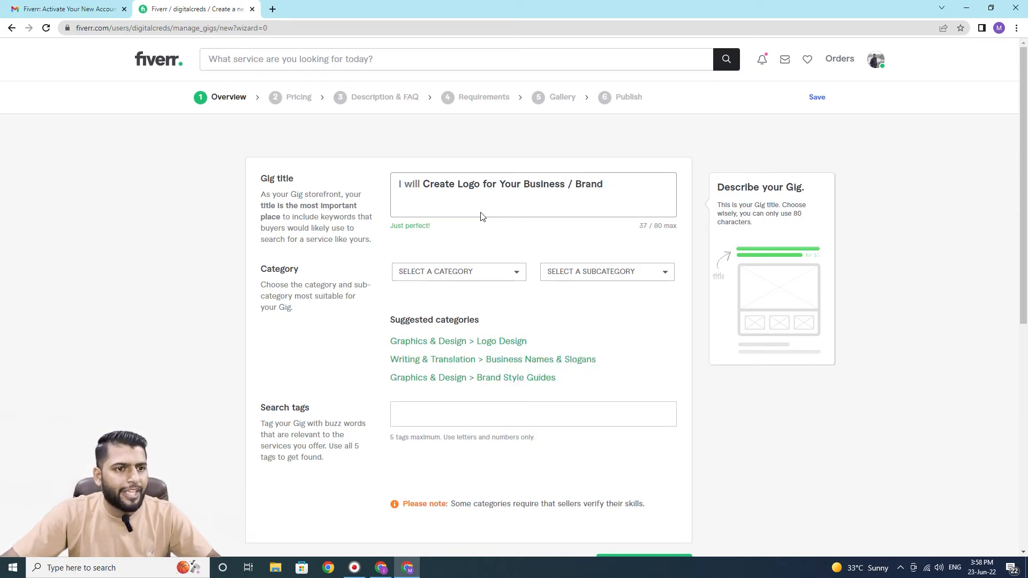
Set the category to Graphics & Design > Logo Design with Lettering logo style.
{"action": "left_click", "coordinate": [486, 273]}
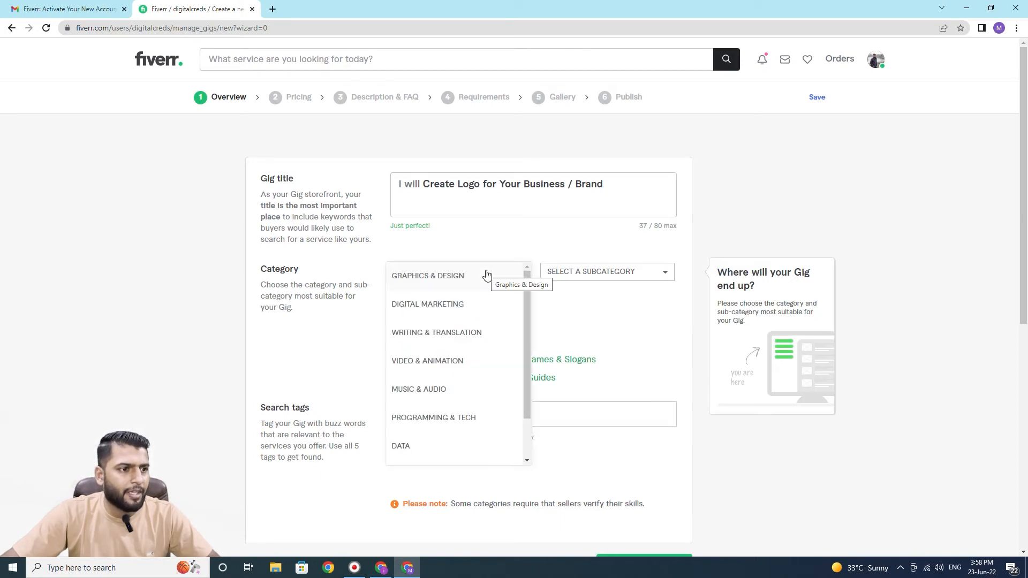
{"action": "left_click", "coordinate": [486, 275]}
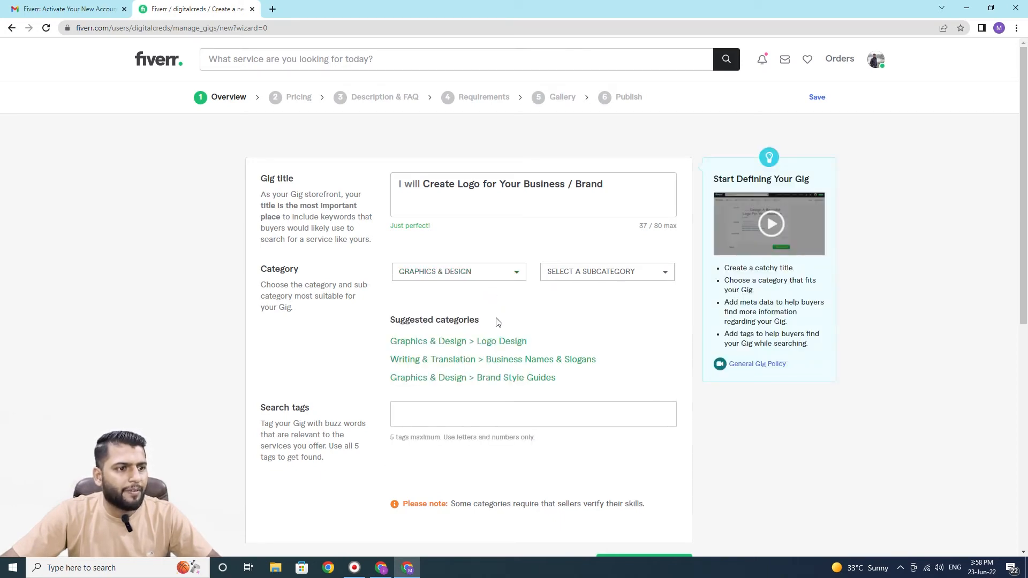
{"action": "left_click", "coordinate": [478, 342]}
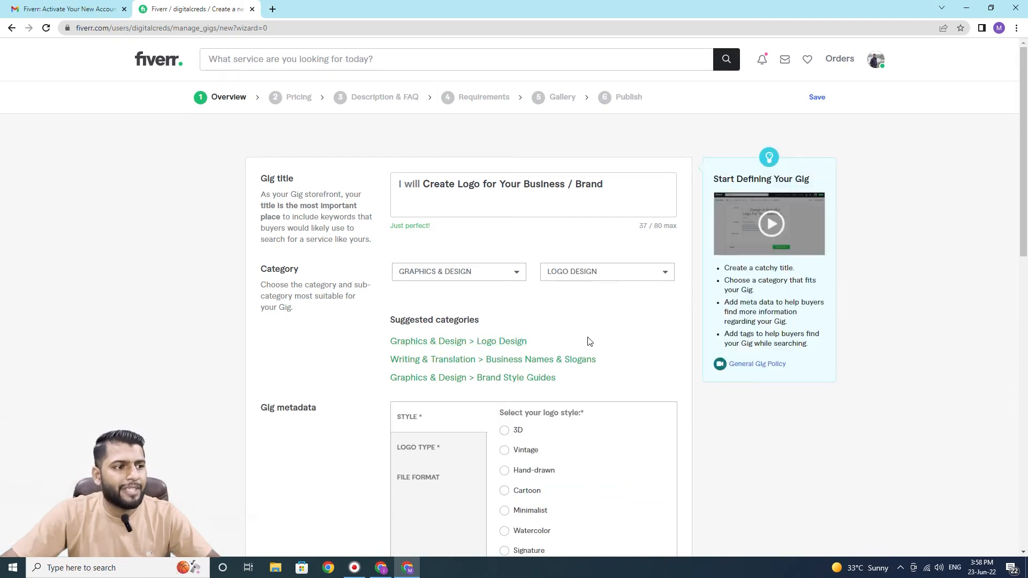
{"action": "scroll", "coordinate": [588, 341], "scroll_direction": "down", "scroll_amount": 2}
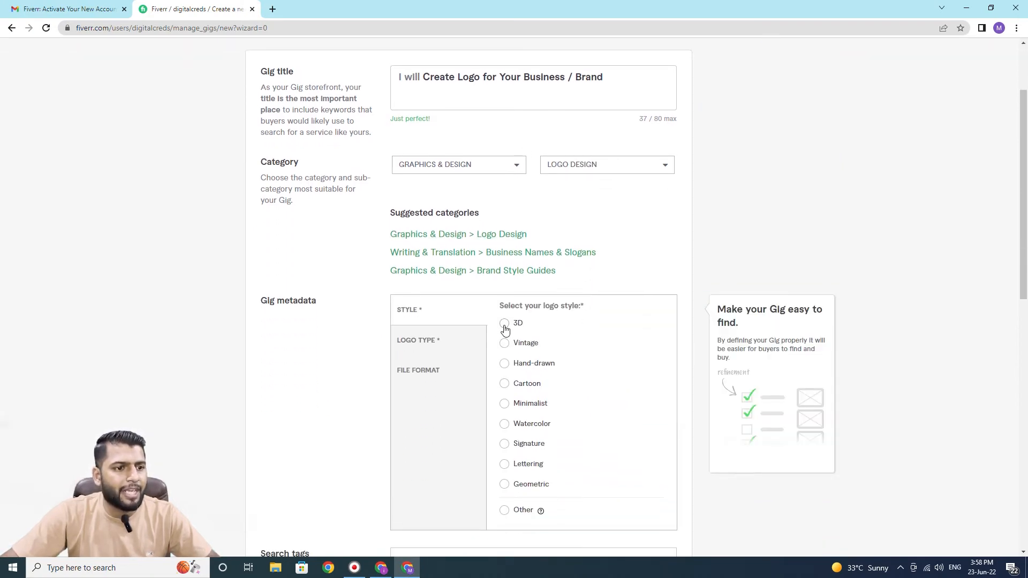
{"action": "left_click", "coordinate": [505, 343]}
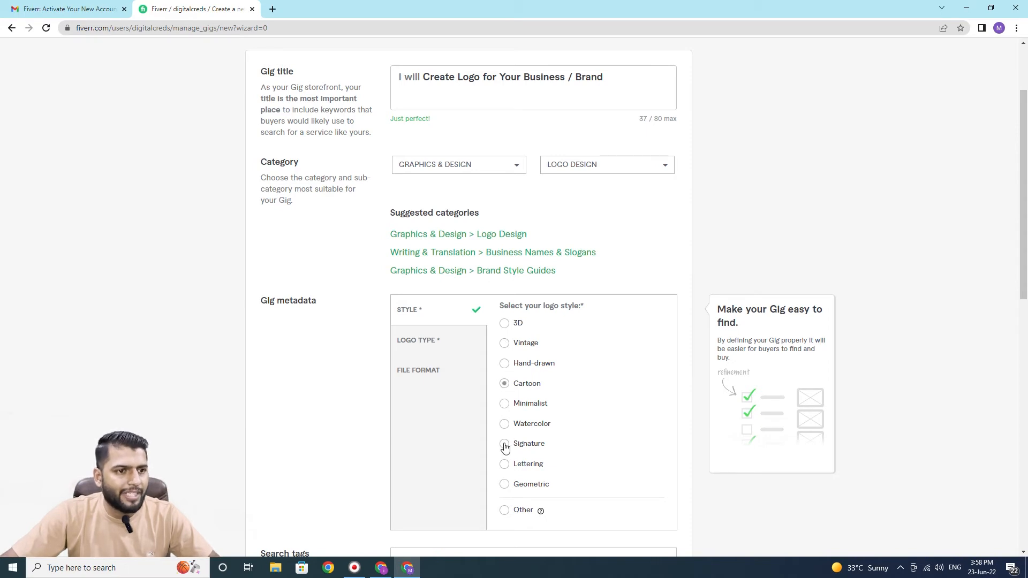
{"action": "left_click", "coordinate": [505, 465]}
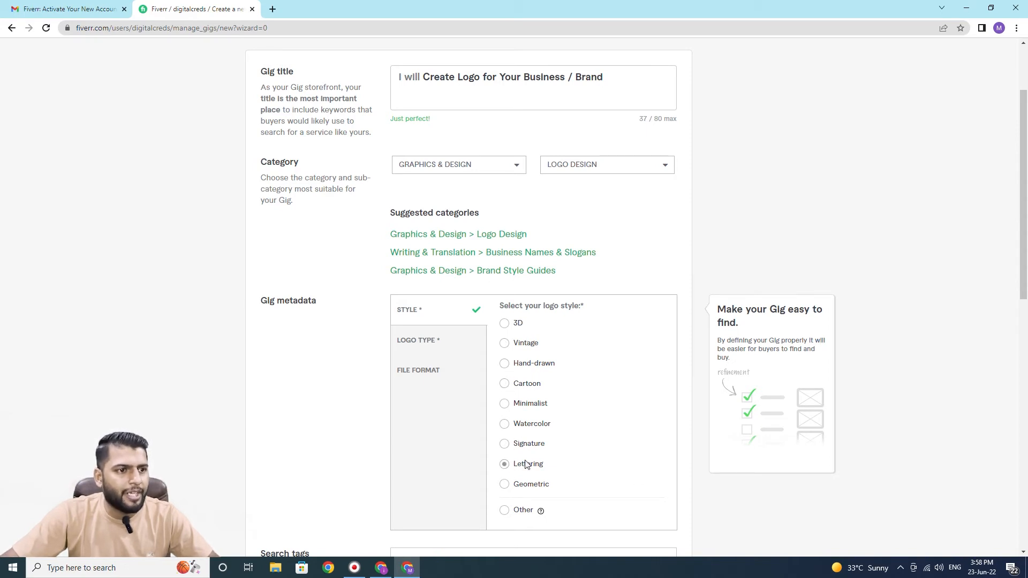
{"action": "scroll", "coordinate": [488, 397], "scroll_direction": "down", "scroll_amount": 1}
{"action": "left_click", "coordinate": [429, 289]}
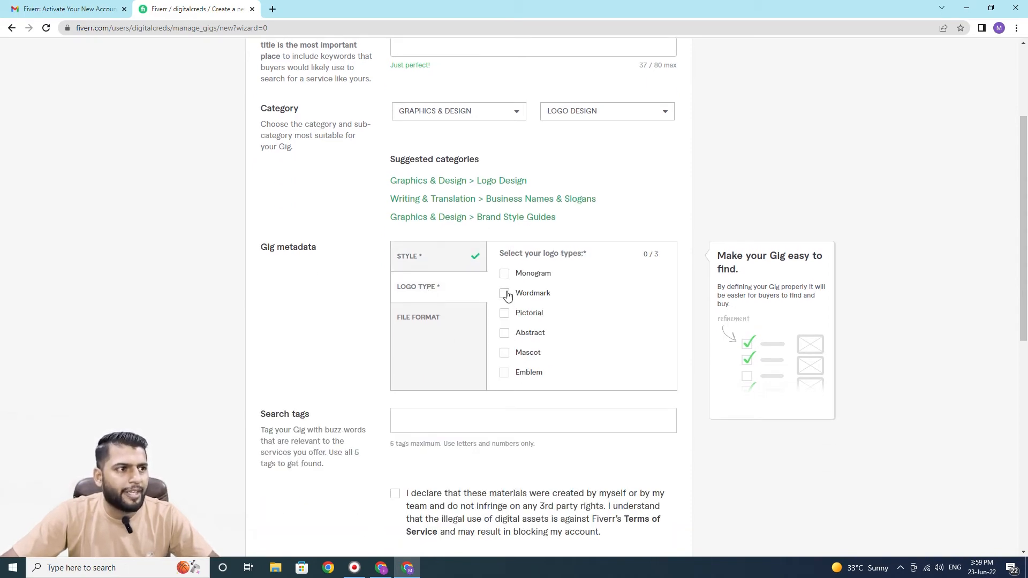
Tick AI, JPG, PDF, PNG, PSD and CDR as delivered file formats.
{"action": "left_click", "coordinate": [434, 320]}
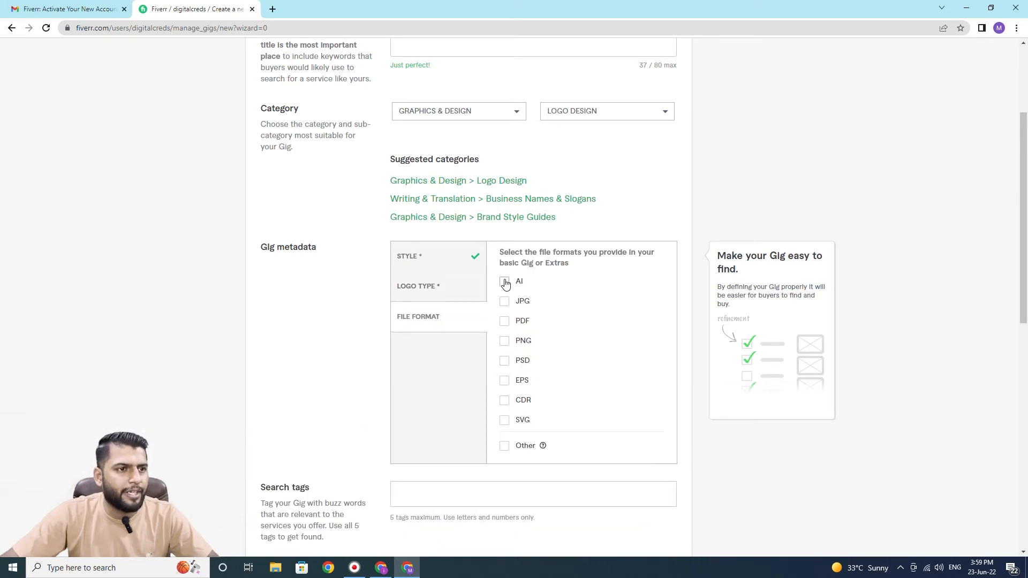
{"action": "left_click", "coordinate": [504, 281]}
{"action": "left_click", "coordinate": [505, 301]}
{"action": "left_click", "coordinate": [505, 321]}
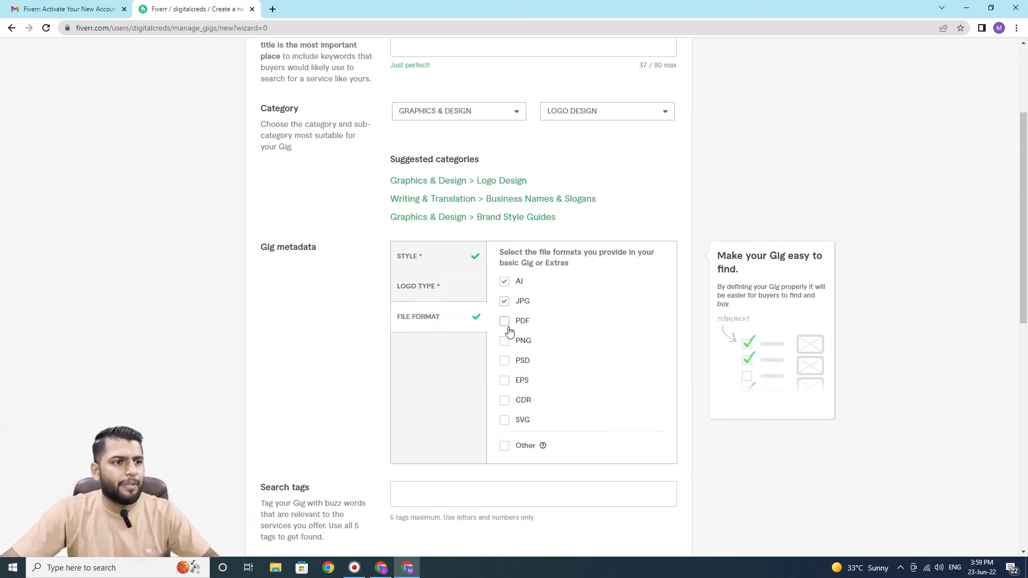
{"action": "left_click", "coordinate": [504, 341]}
{"action": "left_click", "coordinate": [504, 360]}
{"action": "left_click", "coordinate": [507, 403]}
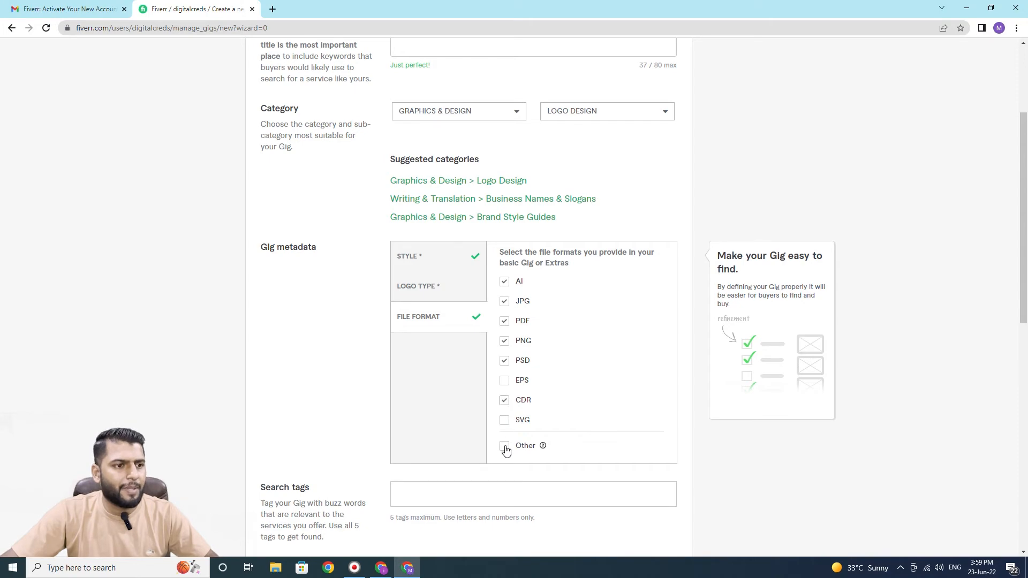
{"action": "scroll", "coordinate": [551, 323], "scroll_direction": "down", "scroll_amount": 3}
Add the search tags graphics design, adobe photoshop and adobe illustrator.
{"action": "left_click", "coordinate": [444, 339]}
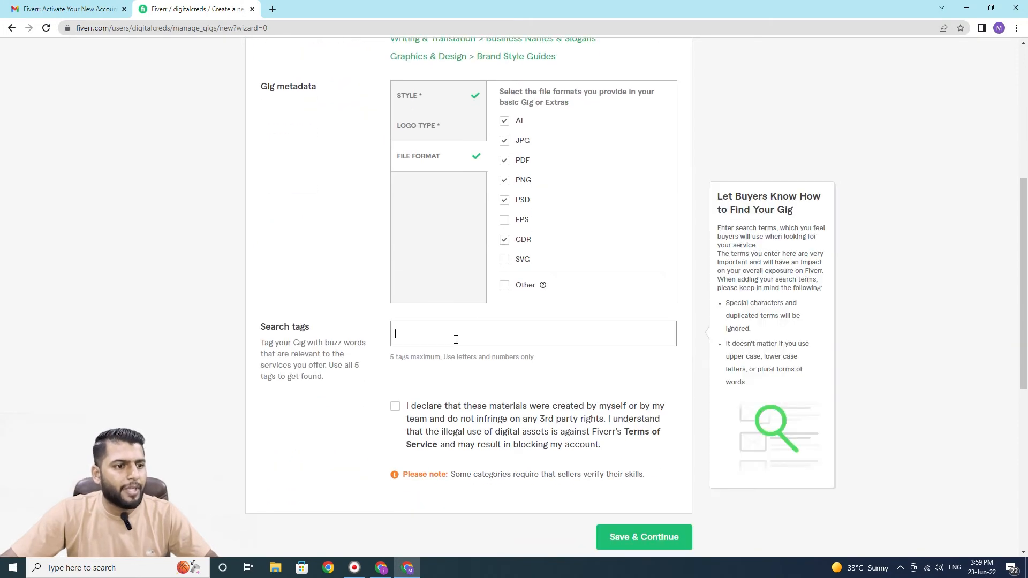
{"action": "type", "text": "graphi"}
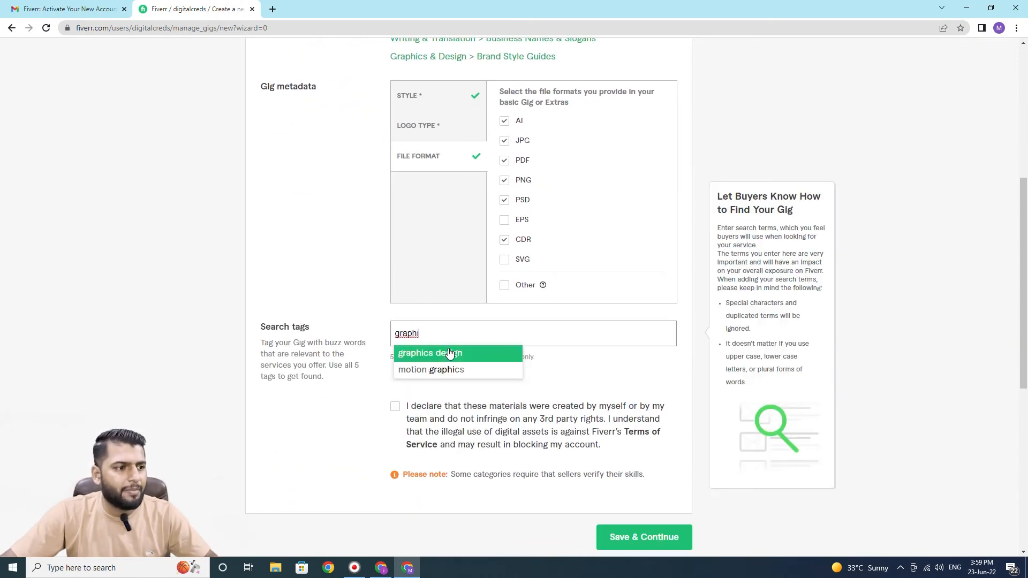
{"action": "left_click", "coordinate": [452, 356]}
{"action": "type", "text": "photo"}
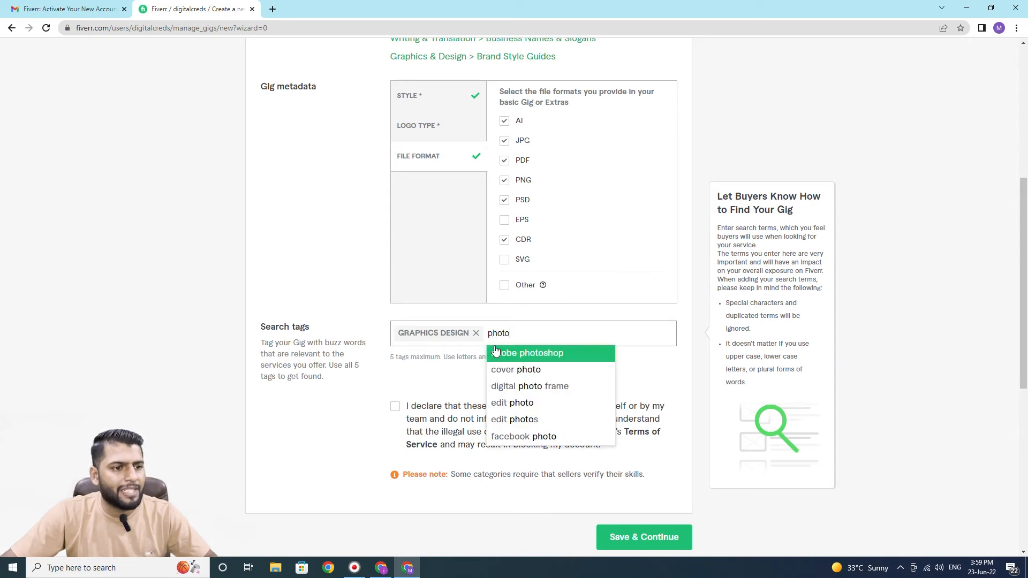
{"action": "left_click", "coordinate": [541, 352]}
{"action": "type", "text": "illu"}
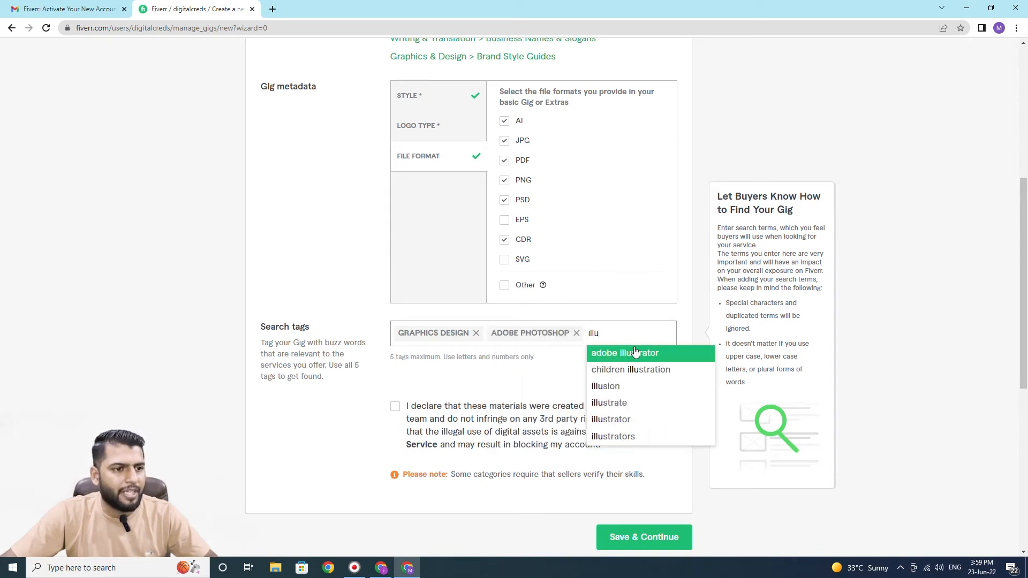
{"action": "left_click", "coordinate": [636, 351]}
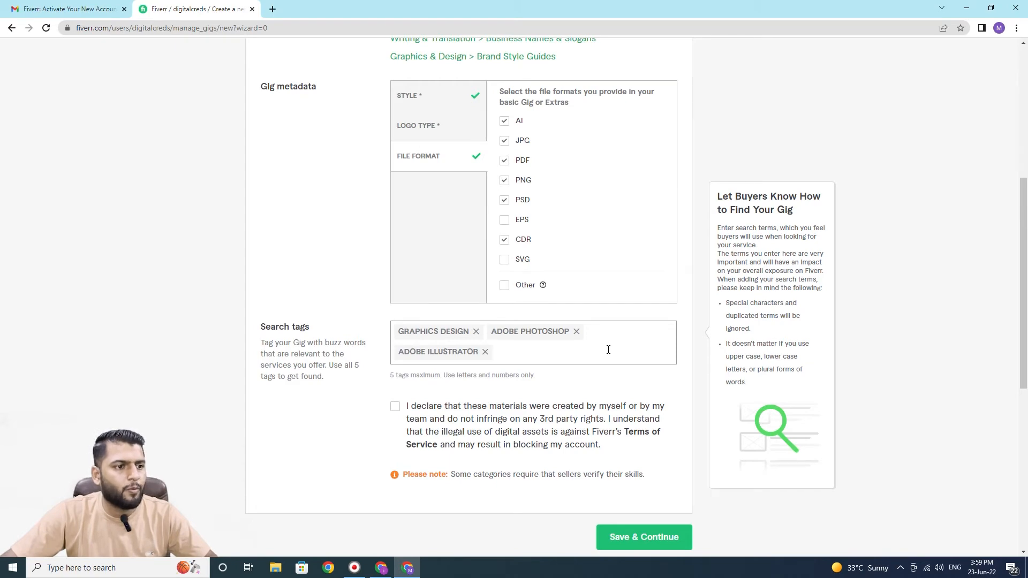
Tick the original-work declaration checkbox.
{"action": "scroll", "coordinate": [602, 403], "scroll_direction": "up", "scroll_amount": 5}
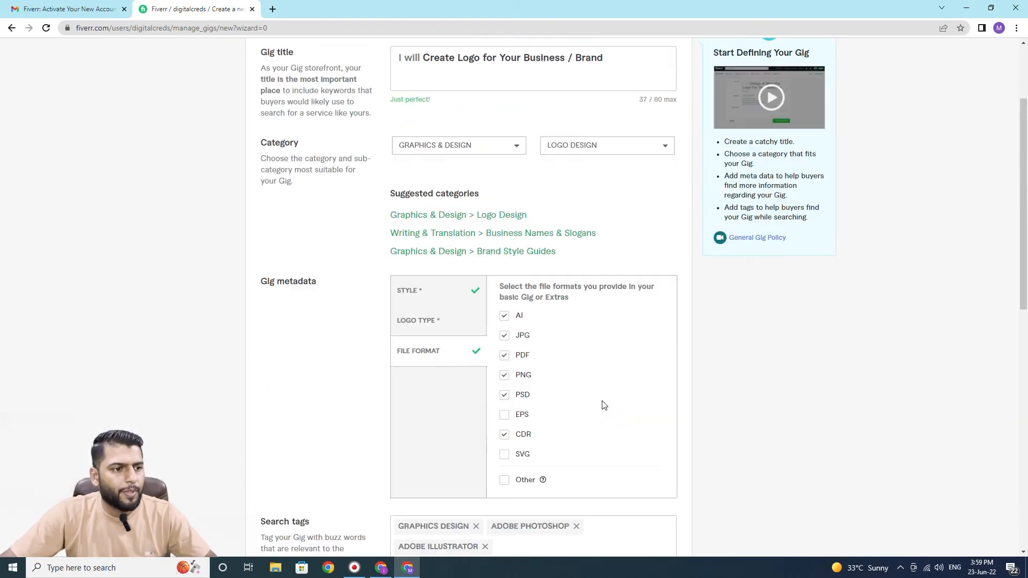
{"action": "scroll", "coordinate": [618, 332], "scroll_direction": "up", "scroll_amount": 1}
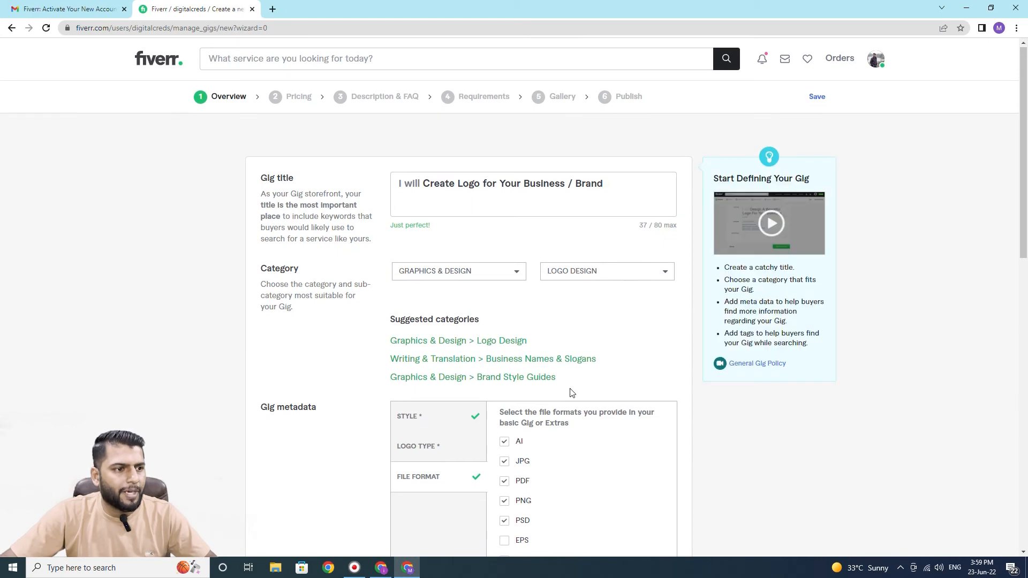
{"action": "scroll", "coordinate": [571, 391], "scroll_direction": "down", "scroll_amount": 4}
{"action": "scroll", "coordinate": [543, 396], "scroll_direction": "down", "scroll_amount": 4}
{"action": "left_click", "coordinate": [654, 431]}
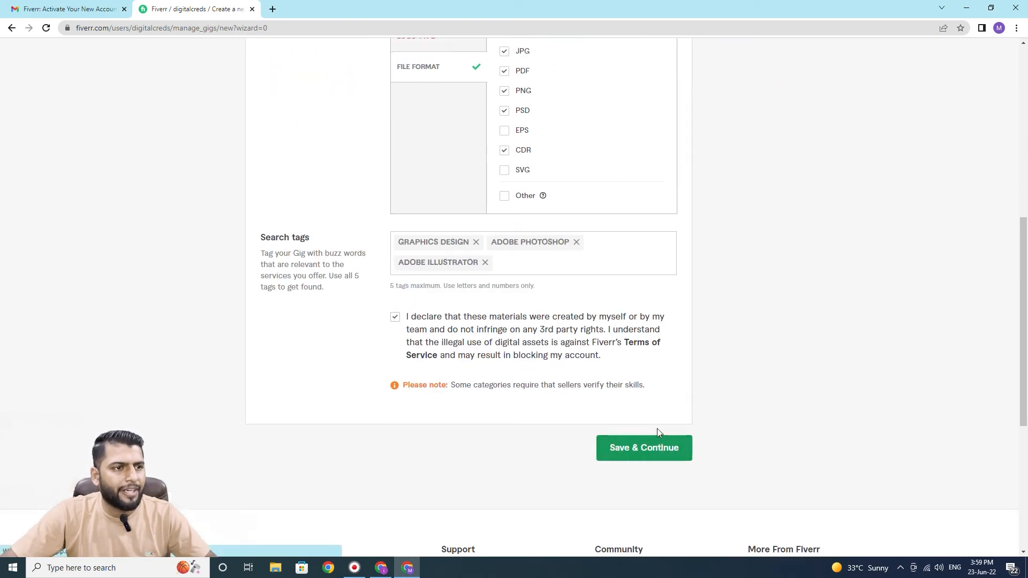
Choose Pictorial as the logo type, removing Monogram, and try saving the overview.
{"action": "left_click", "coordinate": [431, 355]}
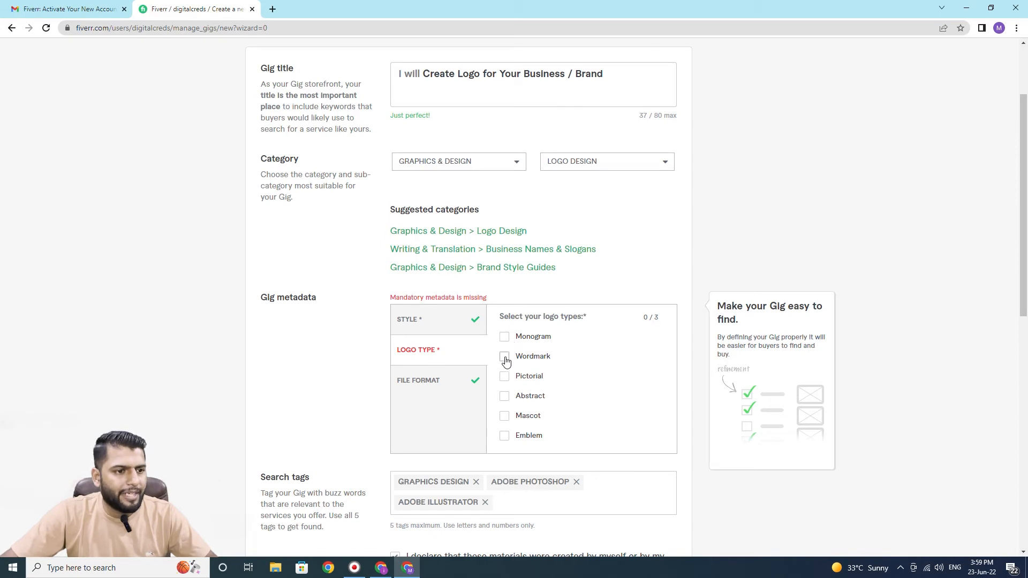
{"action": "left_click", "coordinate": [504, 378]}
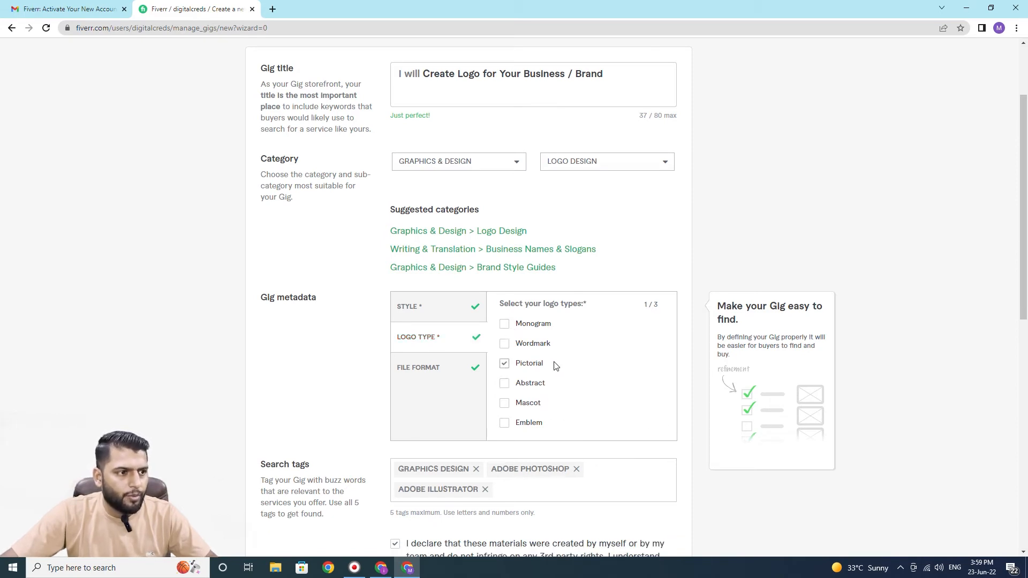
{"action": "left_click", "coordinate": [504, 343]}
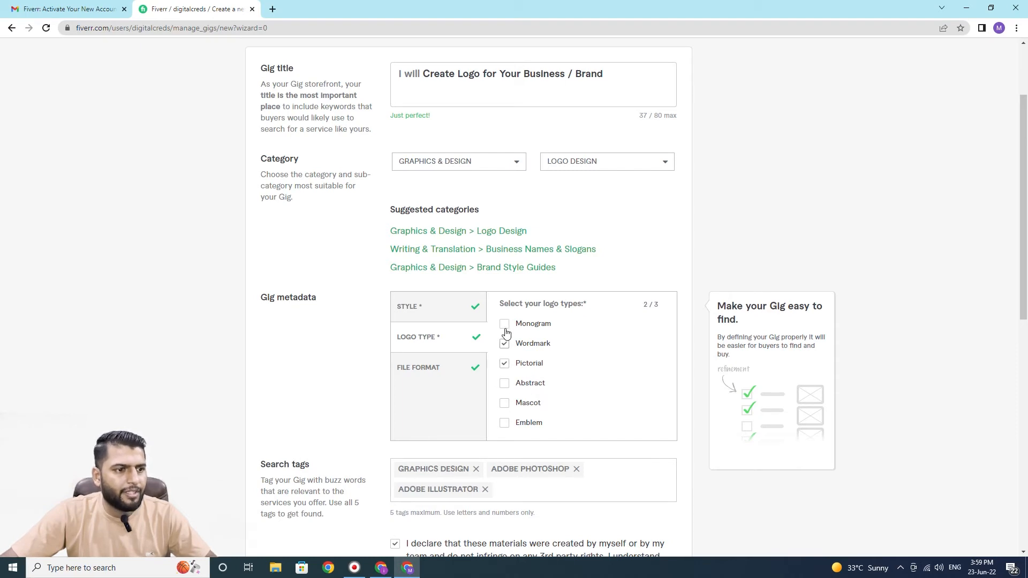
{"action": "left_click", "coordinate": [505, 323]}
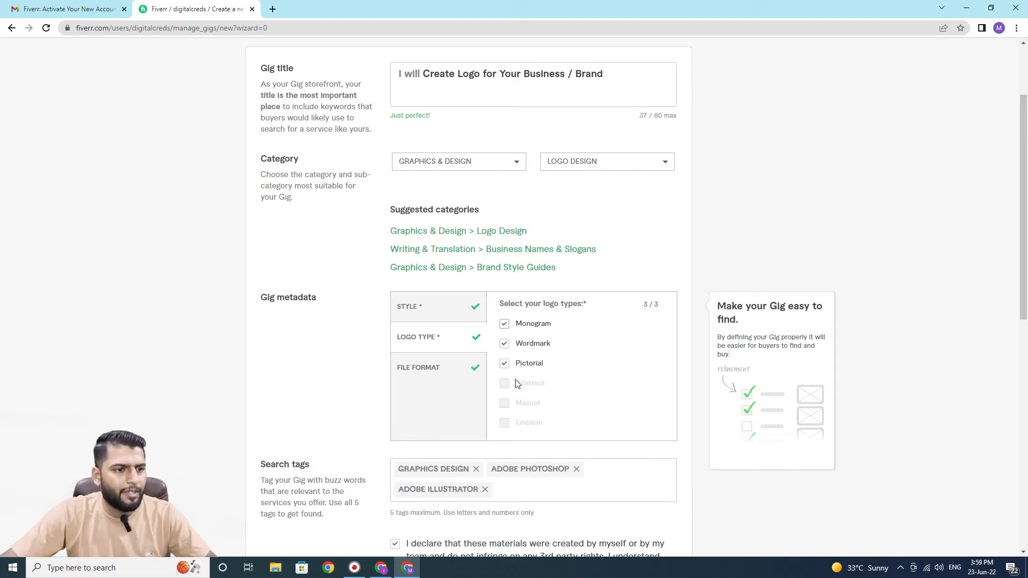
{"action": "left_click", "coordinate": [504, 323]}
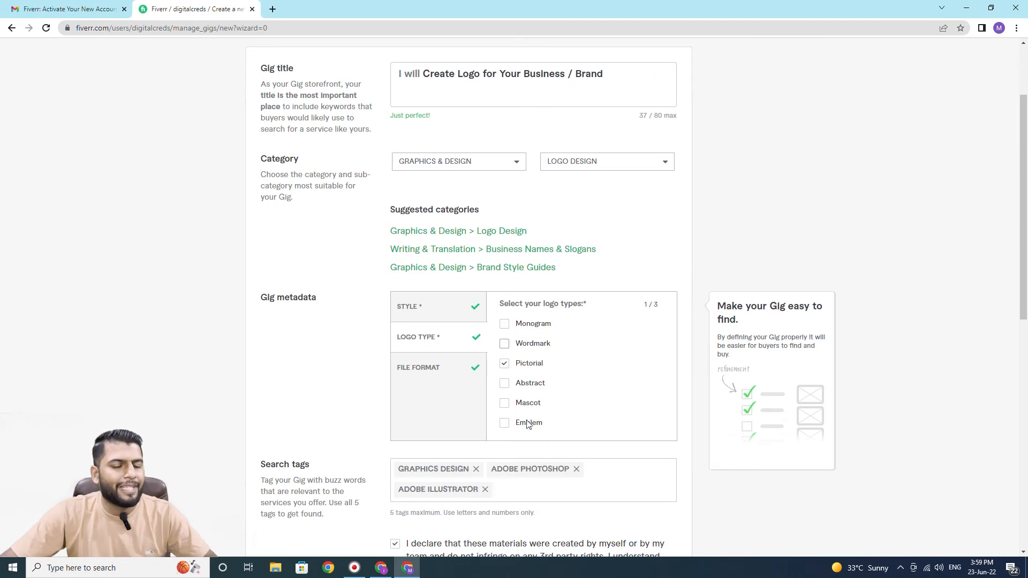
{"action": "scroll", "coordinate": [601, 428], "scroll_direction": "down", "scroll_amount": 6}
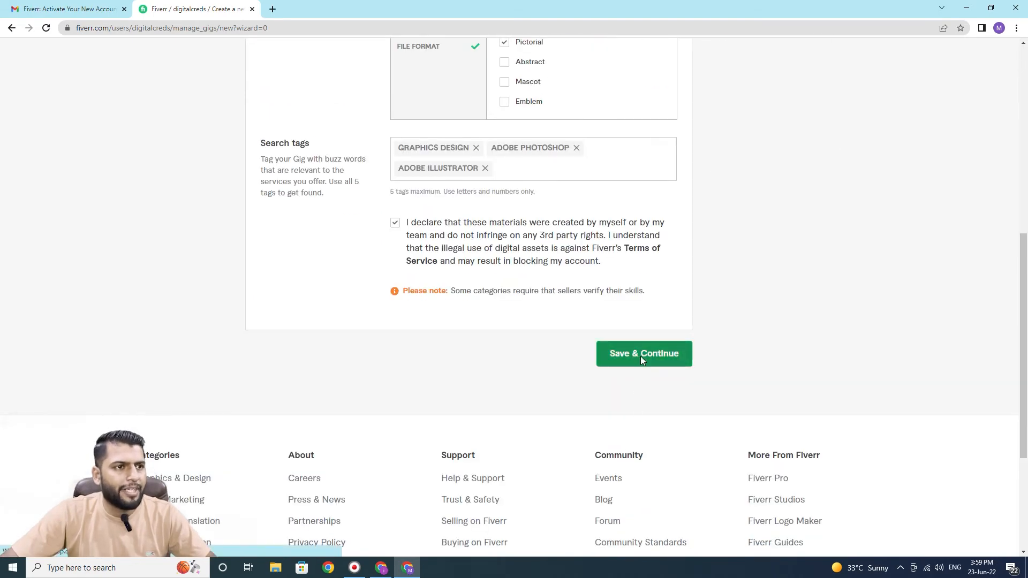
{"action": "left_click", "coordinate": [641, 357]}
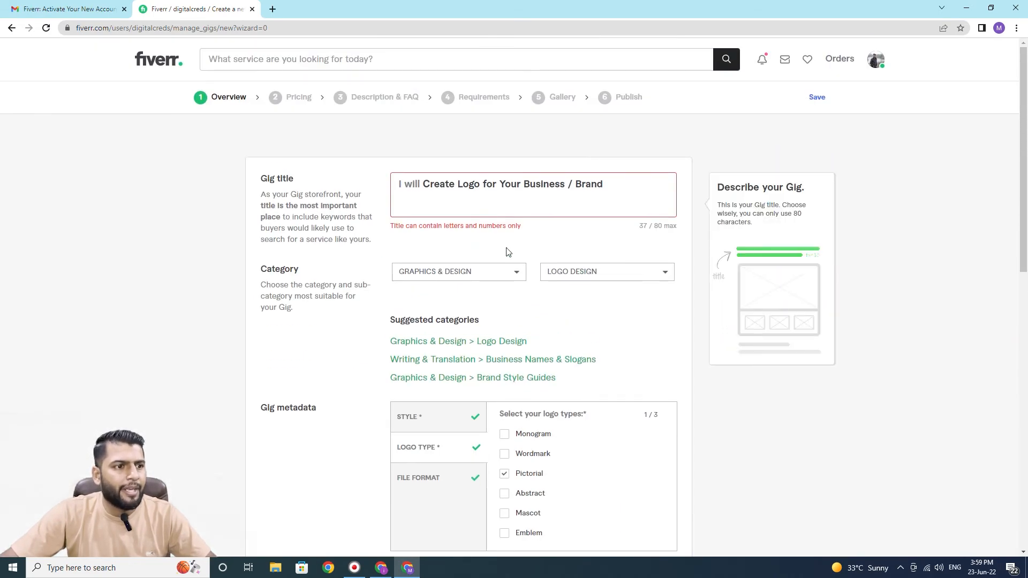
Replace the slash in the title with 'or' and save the overview.
{"action": "left_click", "coordinate": [569, 186]}
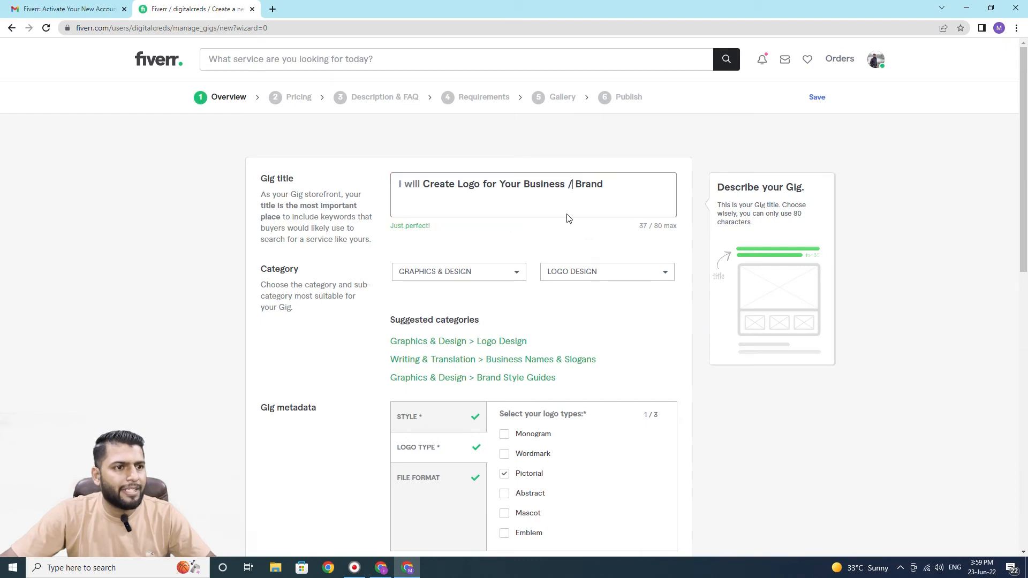
{"action": "key", "text": "BackSpace"}
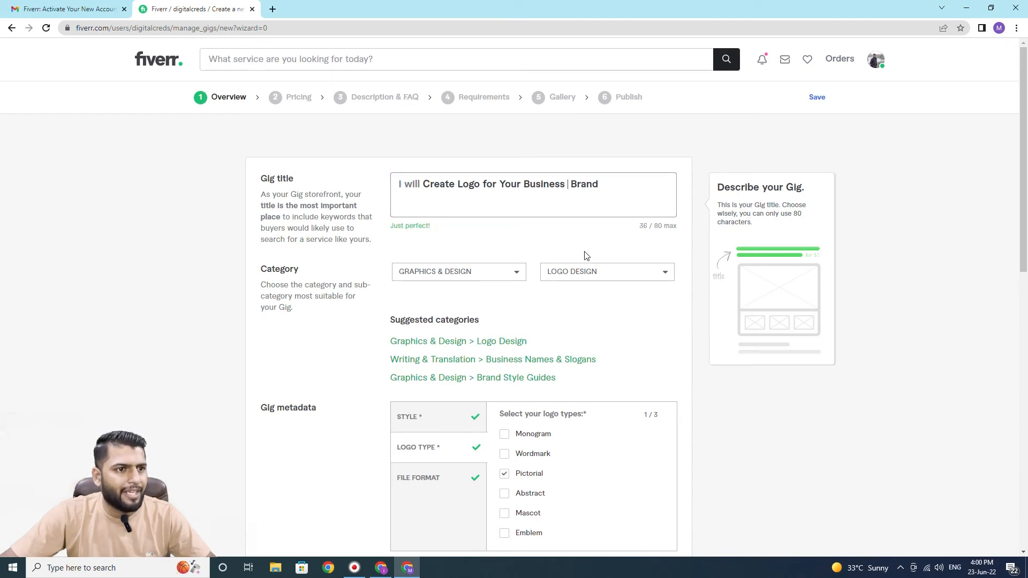
{"action": "type", "text": "or"}
{"action": "scroll", "coordinate": [578, 258], "scroll_direction": "down", "scroll_amount": 7}
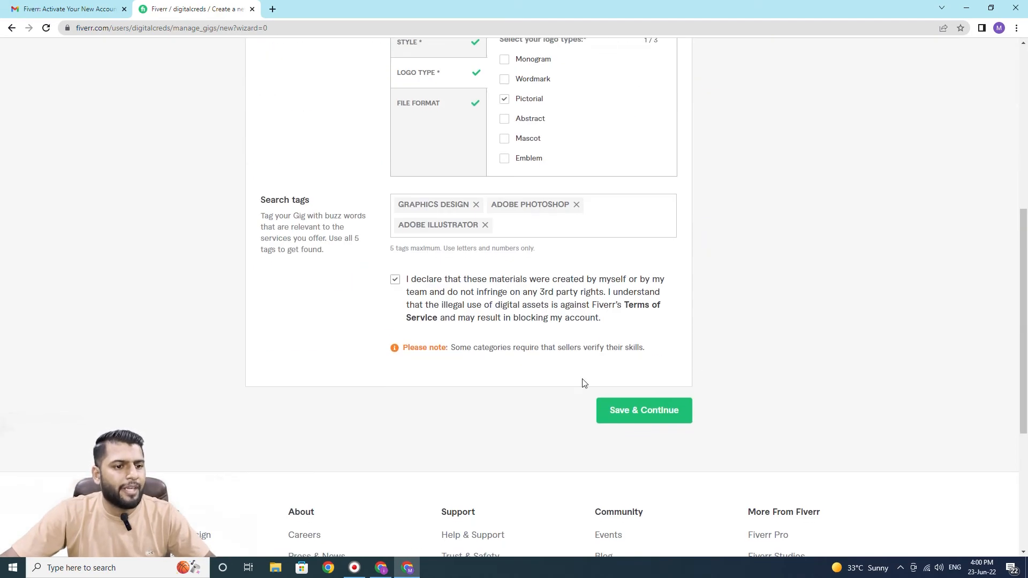
{"action": "left_click", "coordinate": [660, 409]}
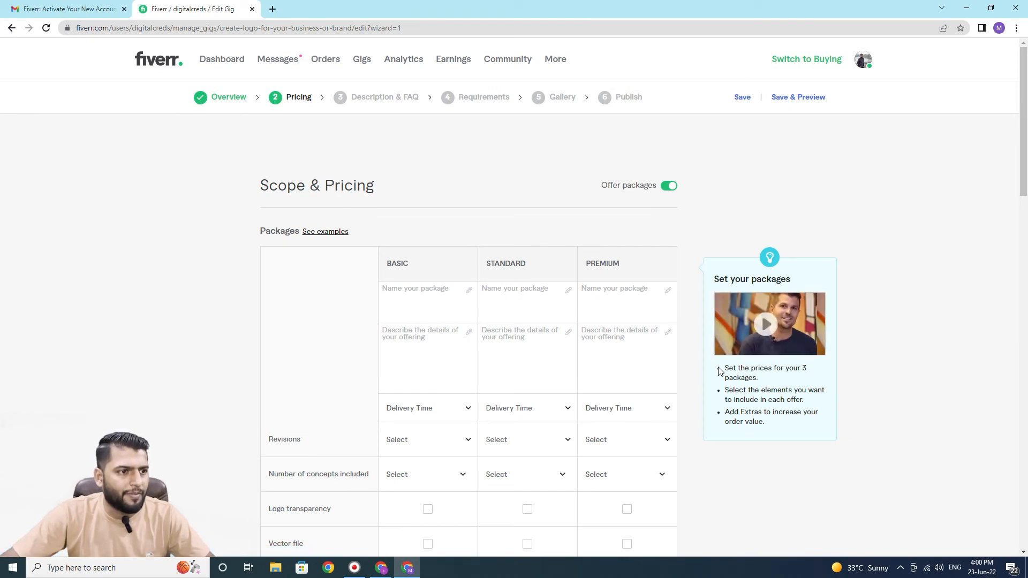
Review the delivery time choices for the Basic, Standard and Premium packages.
{"action": "mouse_move", "coordinate": [410, 300]}
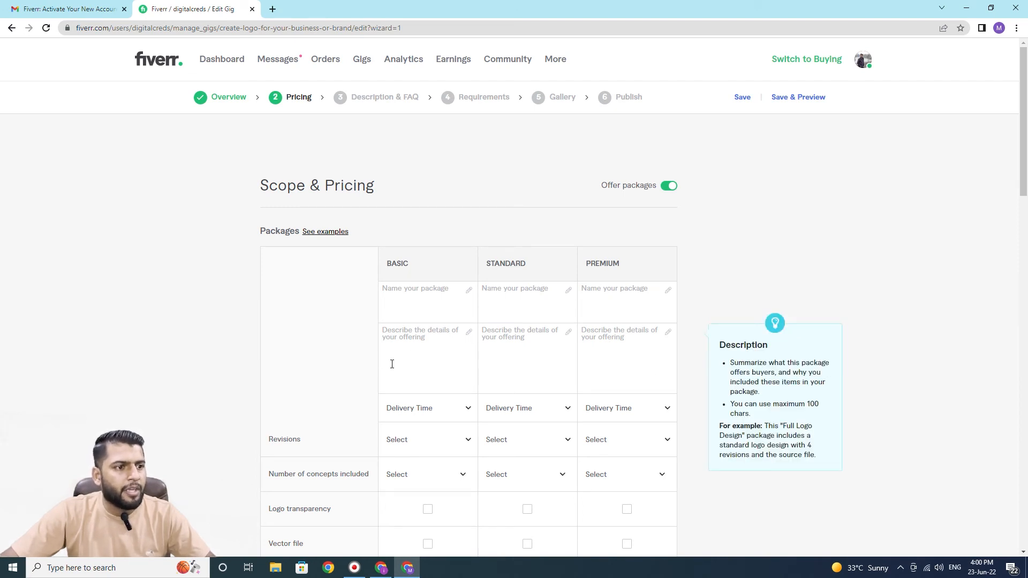
{"action": "left_click", "coordinate": [474, 410]}
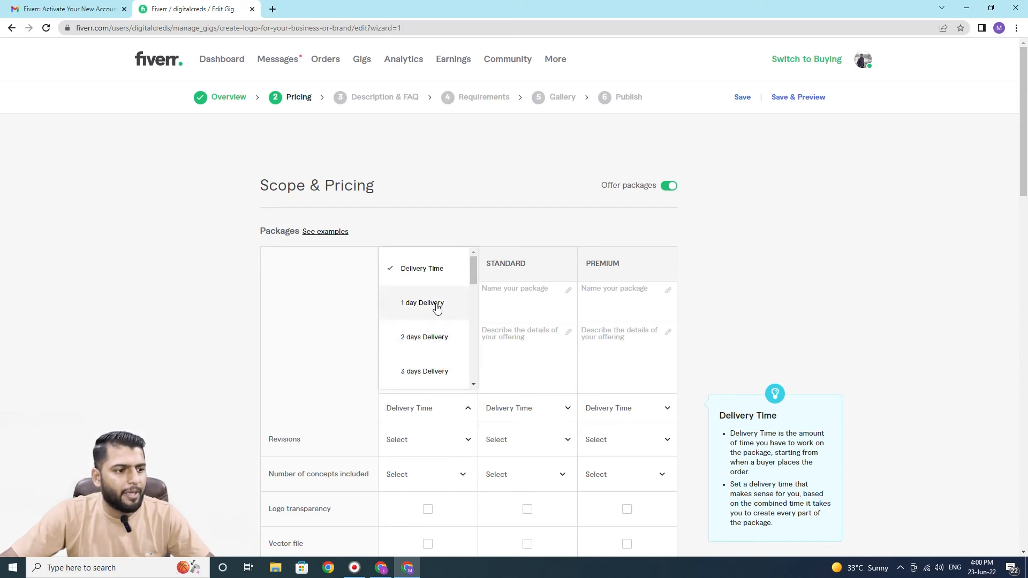
{"action": "scroll", "coordinate": [427, 367], "scroll_direction": "down", "scroll_amount": 5}
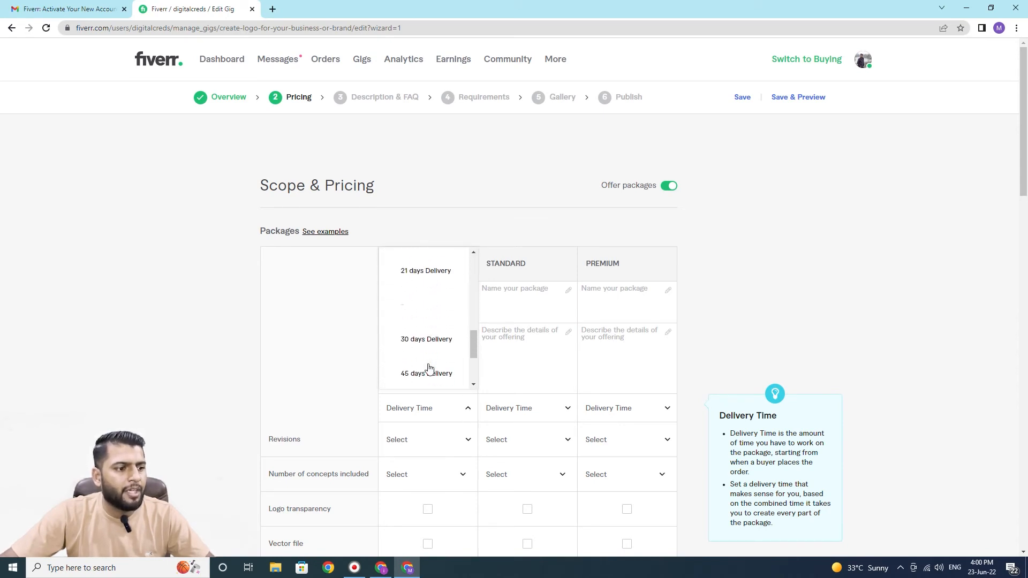
{"action": "scroll", "coordinate": [429, 369], "scroll_direction": "down", "scroll_amount": 3}
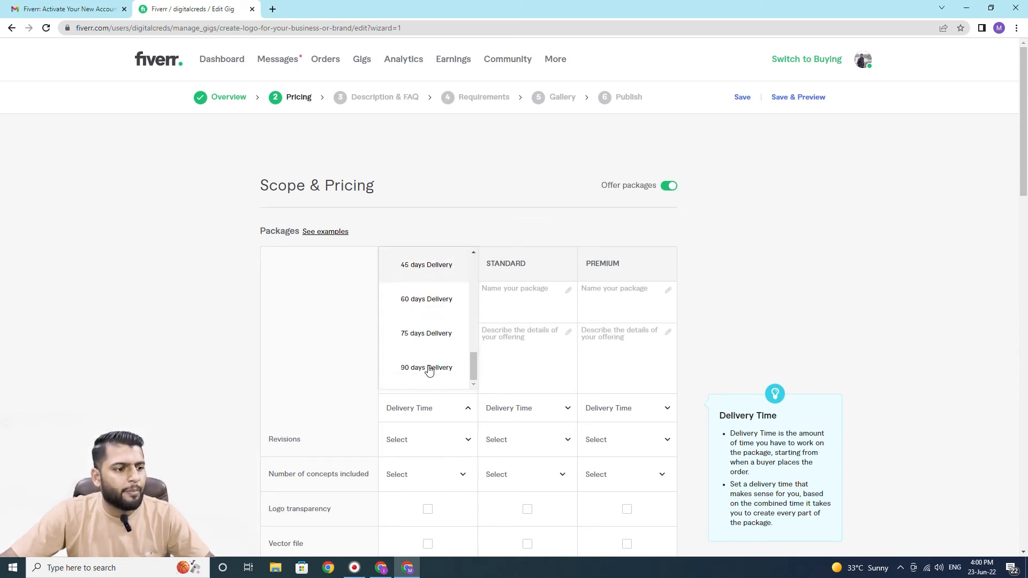
{"action": "left_click", "coordinate": [552, 413]}
{"action": "scroll", "coordinate": [534, 323], "scroll_direction": "down", "scroll_amount": 5}
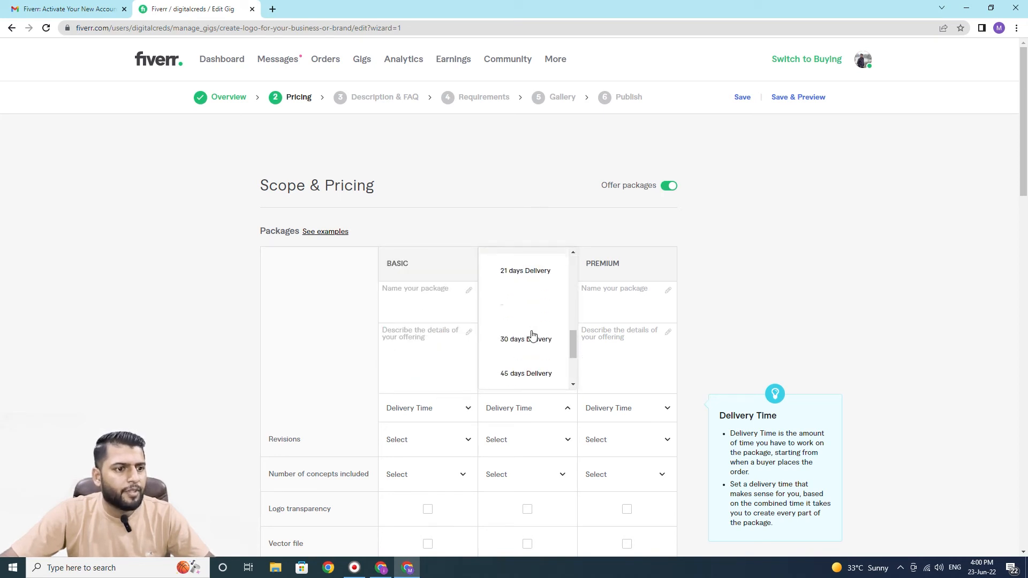
{"action": "scroll", "coordinate": [530, 348], "scroll_direction": "down", "scroll_amount": 5}
{"action": "left_click", "coordinate": [624, 249]}
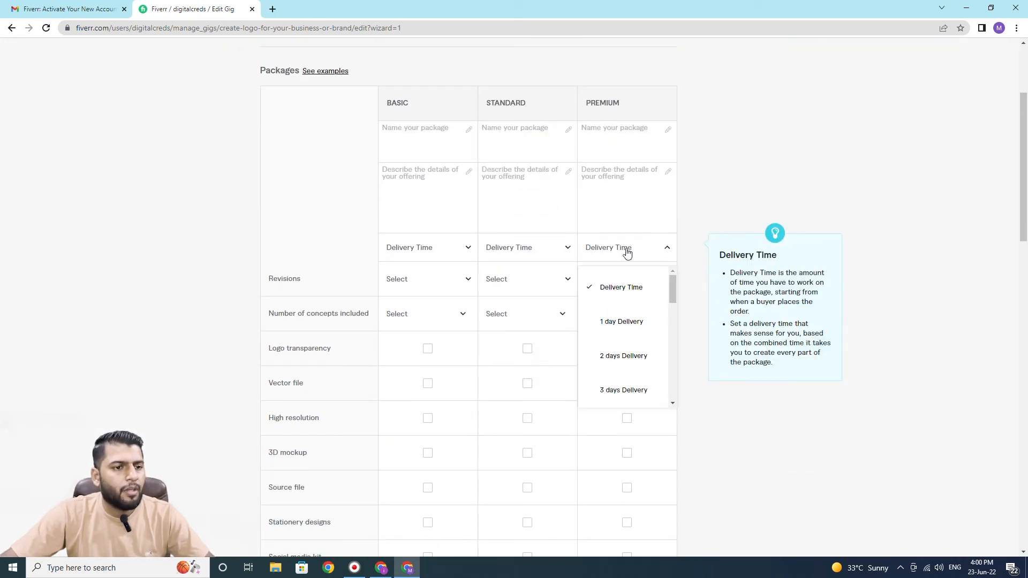
{"action": "scroll", "coordinate": [618, 323], "scroll_direction": "down", "scroll_amount": 5}
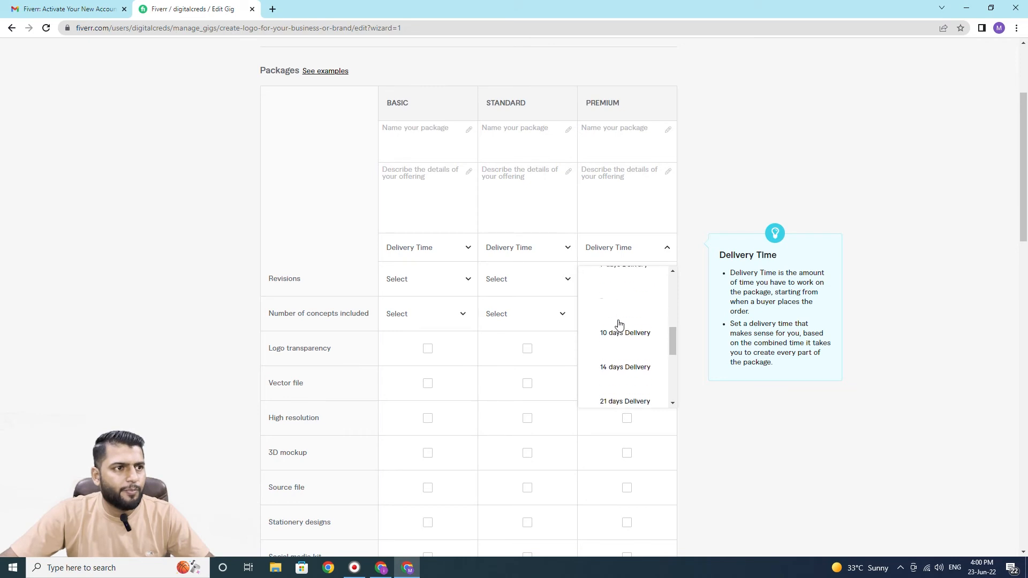
Adjust the concepts option in the package dropdowns and Basic extra-fast delivery days.
{"action": "left_click", "coordinate": [459, 284]}
{"action": "left_click", "coordinate": [662, 314]}
{"action": "left_click", "coordinate": [509, 354]}
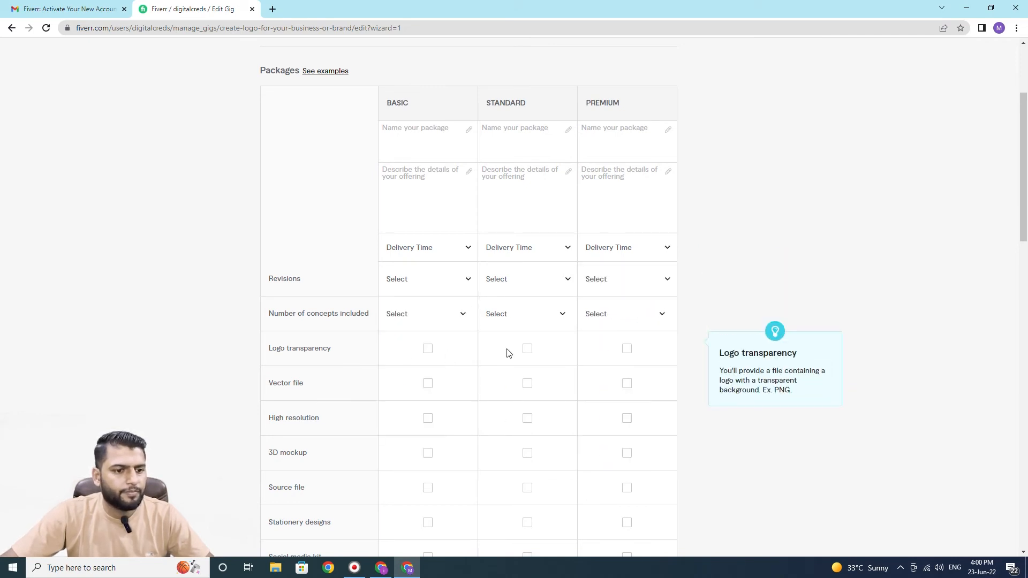
{"action": "scroll", "coordinate": [627, 481], "scroll_direction": "down", "scroll_amount": 3}
{"action": "scroll", "coordinate": [572, 447], "scroll_direction": "down", "scroll_amount": 3}
{"action": "left_click", "coordinate": [527, 385]}
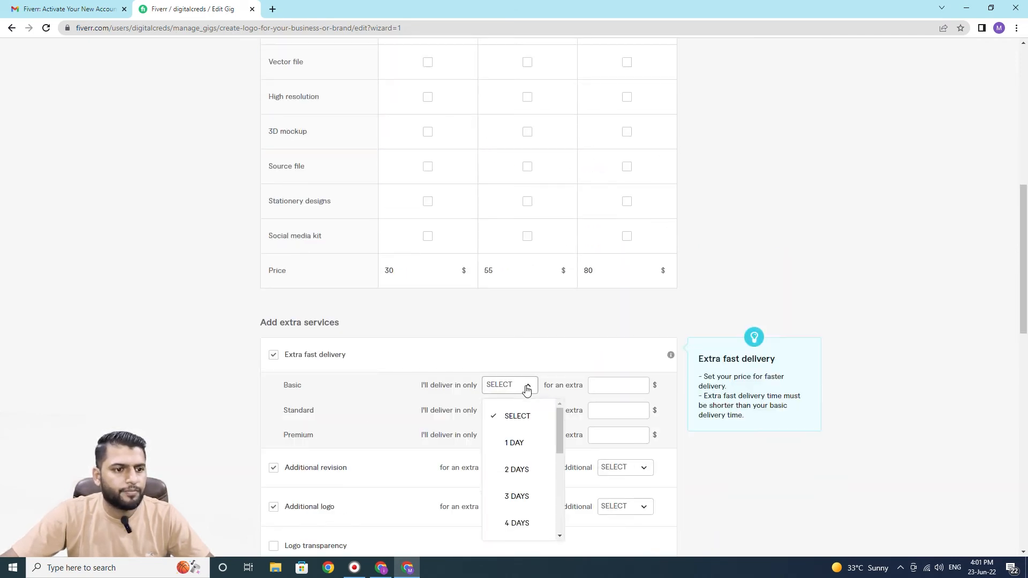
{"action": "scroll", "coordinate": [528, 390], "scroll_direction": "down", "scroll_amount": 8}
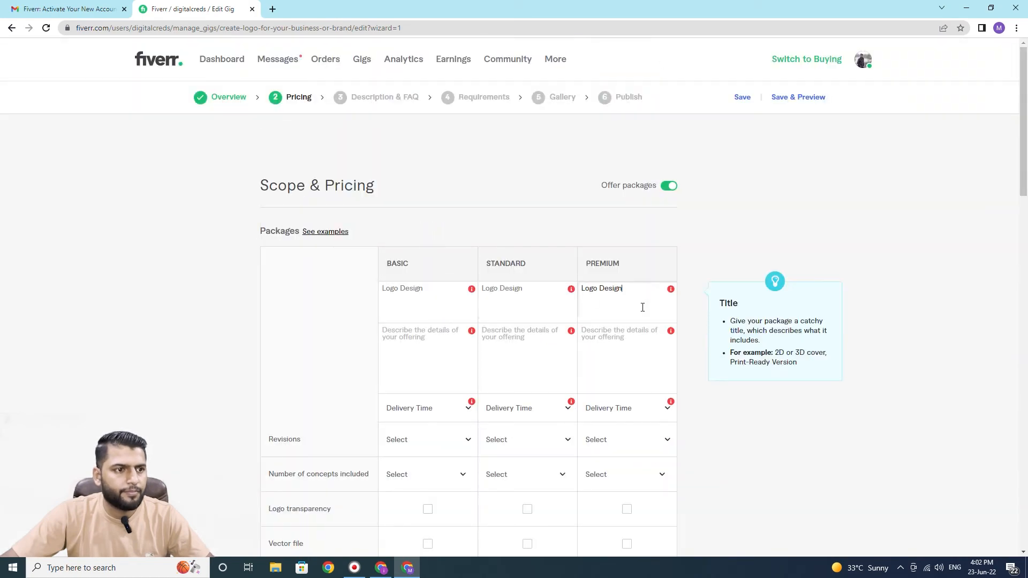
Describe the packages as PNG/JPEG Format, plus Vector File, and plus Source File logo designs.
{"action": "left_click", "coordinate": [445, 378]}
{"action": "type", "text": "Logo Design in PNG and JPEG"}
{"action": "key", "text": "Tab"}
{"action": "type", "text": "Logo Design in PNG JPEG and Vector File"}
{"action": "key", "text": "Tab"}
{"action": "type", "text": "Logo Design in PNG JPEG"}
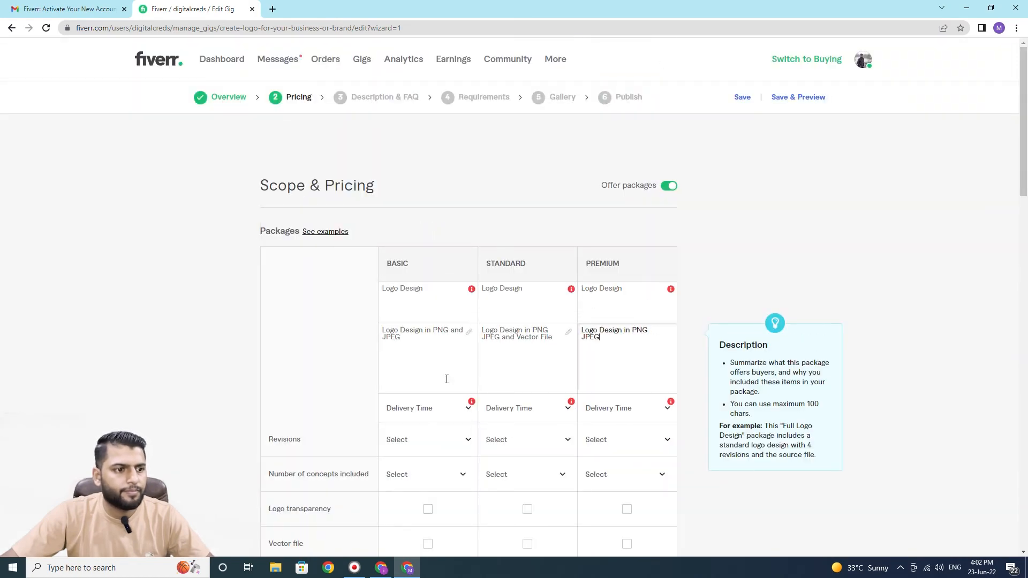
{"action": "type", "text": " Vector File and Source File"}
{"action": "left_click", "coordinate": [432, 330]}
{"action": "key", "text": "BackSpace"}
{"action": "key", "text": "BackSpace"}
{"action": "type", "text": "Format"}
{"action": "left_click", "coordinate": [532, 330]}
{"action": "type", "text": "Format"}
Set delivery times to 10, 7 and 3 days for Basic, Standard and Premium.
{"action": "left_click", "coordinate": [427, 408]}
{"action": "left_click", "coordinate": [528, 407]}
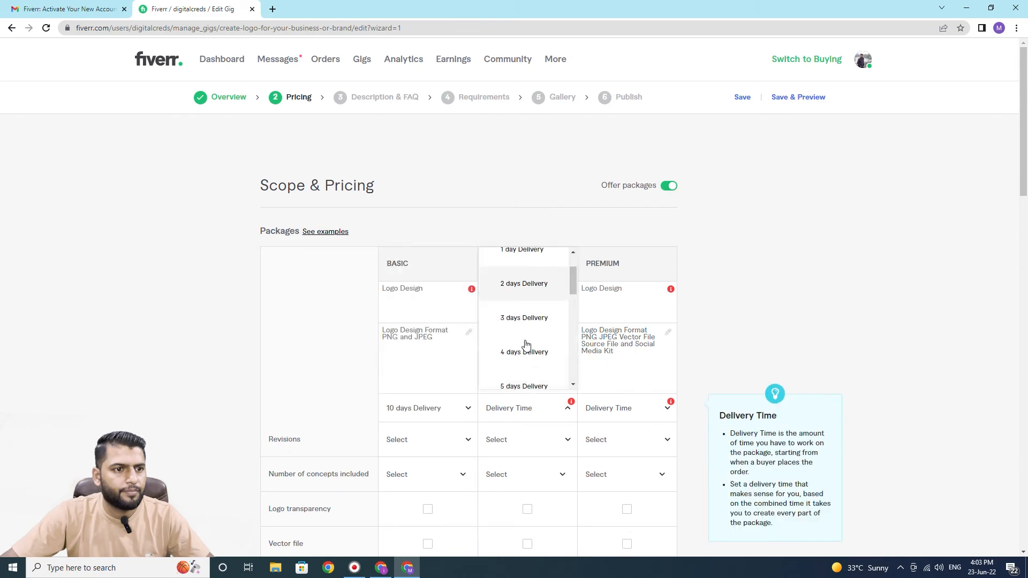
{"action": "left_click", "coordinate": [524, 350]}
{"action": "scroll", "coordinate": [626, 374], "scroll_direction": "down", "scroll_amount": 2}
{"action": "left_click", "coordinate": [622, 333]}
{"action": "left_click", "coordinate": [428, 367]}
Choose 1/3/5 revisions and 2/3/5 concepts across the three packages.
{"action": "scroll", "coordinate": [589, 374], "scroll_direction": "down", "scroll_amount": 2}
{"action": "left_click", "coordinate": [528, 330]}
{"action": "scroll", "coordinate": [527, 343], "scroll_direction": "down", "scroll_amount": 2}
{"action": "left_click", "coordinate": [529, 360]}
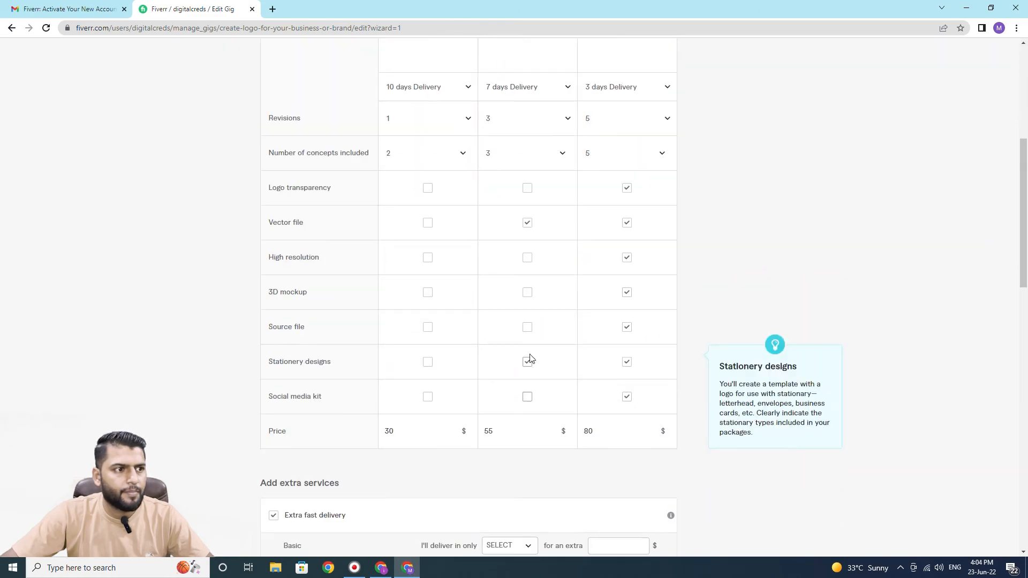
{"action": "scroll", "coordinate": [527, 292], "scroll_direction": "up", "scroll_amount": 4}
Add High-Resolution features to the higher packages and turn on an extra service.
{"action": "left_click", "coordinate": [488, 222]}
{"action": "type", "text": "High-Resolution"}
{"action": "left_click", "coordinate": [584, 223]}
{"action": "type", "text": "High-Resolution"}
{"action": "scroll", "coordinate": [606, 257], "scroll_direction": "down", "scroll_amount": 3}
{"action": "scroll", "coordinate": [537, 355], "scroll_direction": "down", "scroll_amount": 8}
{"action": "left_click", "coordinate": [273, 254]}
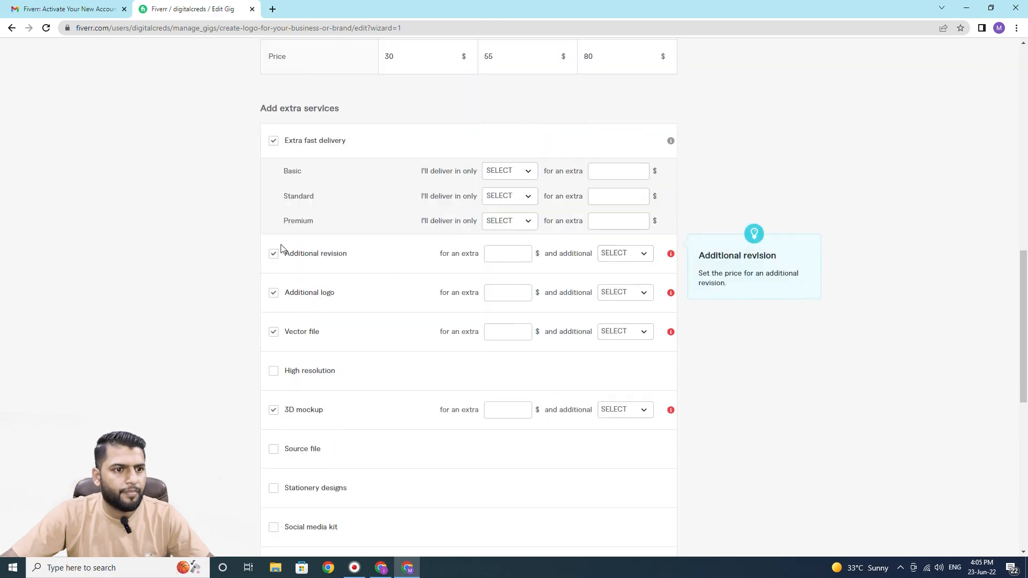
{"action": "scroll", "coordinate": [480, 320], "scroll_direction": "up", "scroll_amount": 12}
Title the Standard package 'High Resolution' and Premium a High Resolution HD variant, then save pricing.
{"action": "left_click", "coordinate": [483, 289]}
{"action": "type", "text": "High Resolution"}
{"action": "left_click", "coordinate": [582, 289]}
{"action": "type", "text": "High Resolution  and Sou"}
{"action": "key", "text": "BackSpace"}
{"action": "key", "text": "BackSpace"}
{"action": "key", "text": "BackSpace"}
{"action": "key", "text": "BackSpace"}
{"action": "key", "text": "BackSpace"}
{"action": "key", "text": "BackSpace"}
{"action": "key", "text": "BackSpace"}
{"action": "key", "text": "BackSpace"}
{"action": "type", "text": "HD Logo Design Source"}
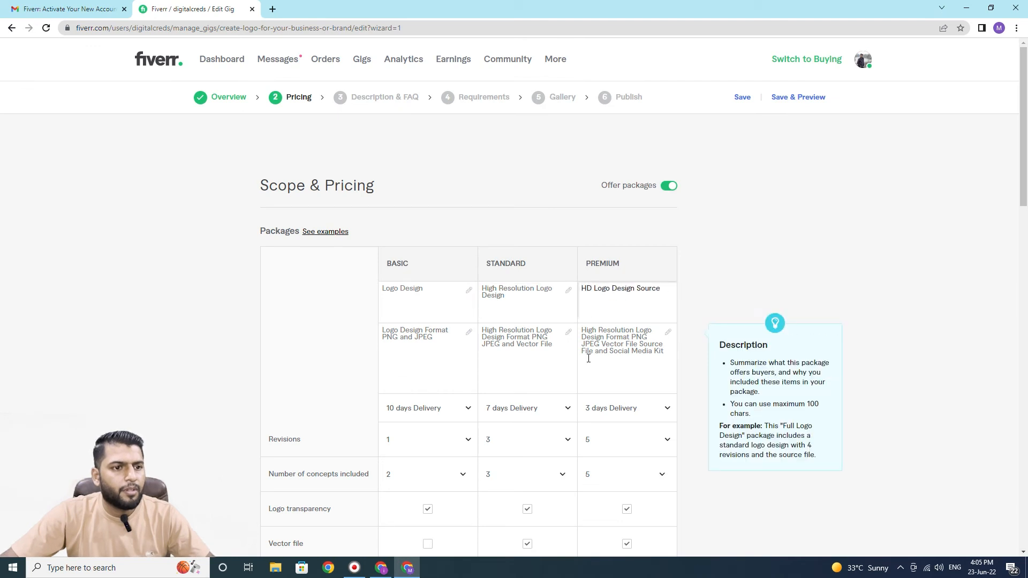
{"action": "scroll", "coordinate": [588, 358], "scroll_direction": "down", "scroll_amount": 15}
{"action": "left_click", "coordinate": [658, 387]}
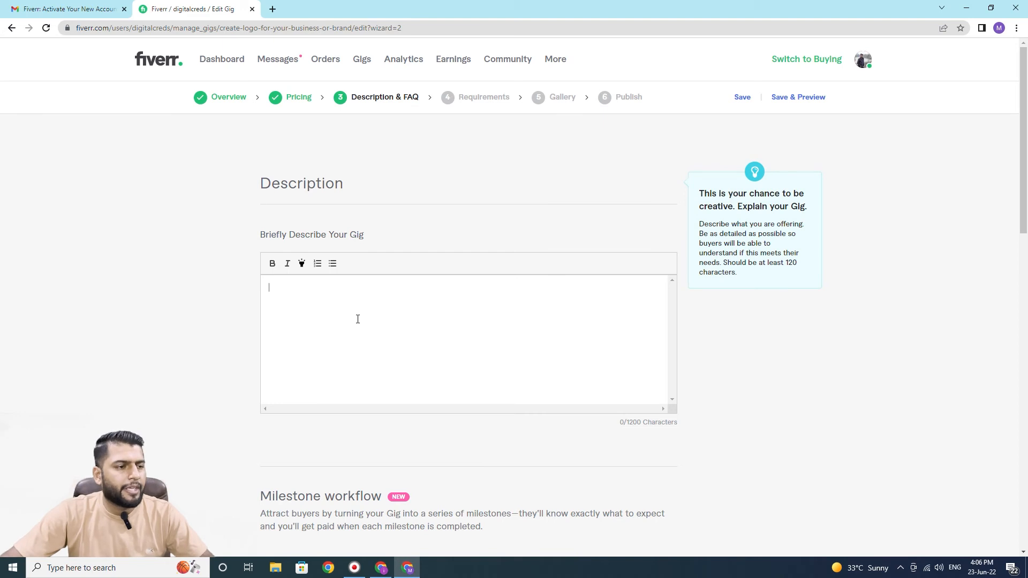
Write a gig description about its maximum benefits and advantages, then try saving.
{"action": "type", "text": "ere you need to"}
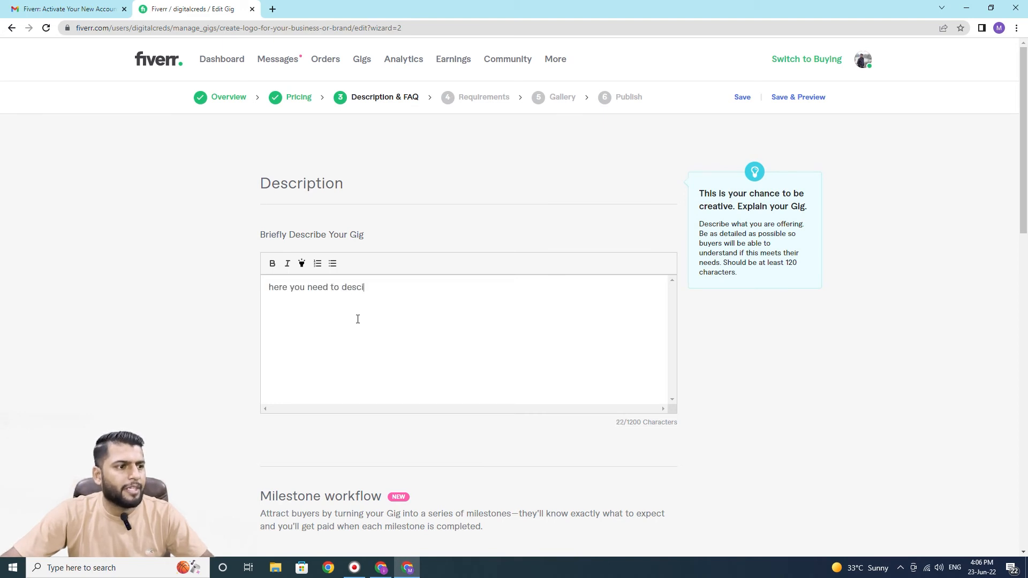
{"action": "type", "text": " descrob"}
{"action": "key", "text": "BackSpace"}
{"action": "key", "text": "BackSpace"}
{"action": "type", "text": "ibe about your gig with"}
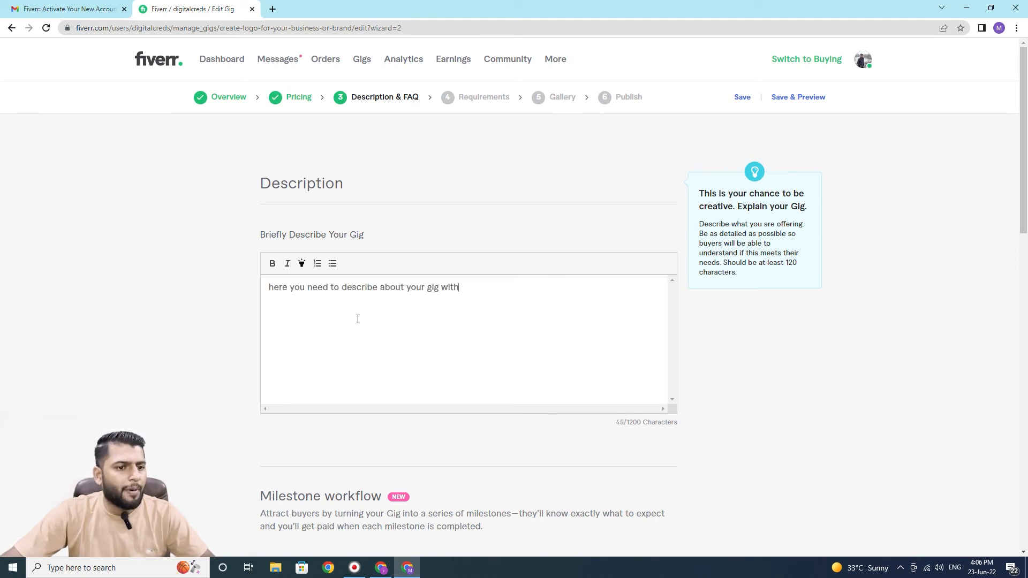
{"action": "type", "text": " all thedetai"}
{"action": "key", "text": "BackSpace"}
{"action": "key", "text": "BackSpace"}
{"action": "key", "text": "BackSpace"}
{"action": "key", "text": "BackSpace"}
{"action": "key", "text": "BackSpace"}
{"action": "key", "text": "BackSpace"}
{"action": "key", "text": "BackSpace"}
{"action": "key", "text": "BackSpace"}
{"action": "key", "text": "BackSpace"}
{"action": "key", "text": "BackSpace"}
{"action": "key", "text": "BackSpace"}
{"action": "key", "text": "BackSpace"}
{"action": "key", "text": "BackSpace"}
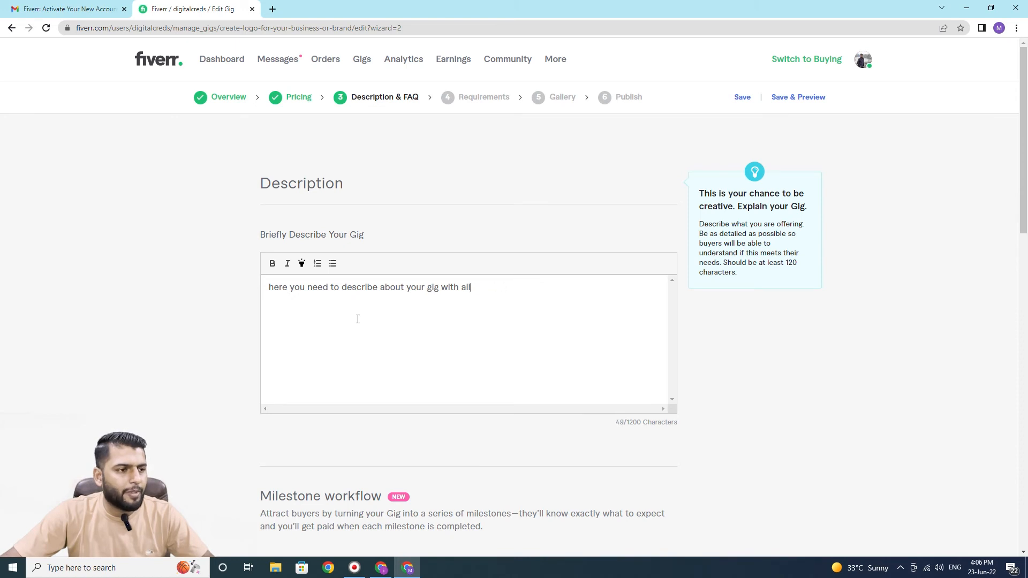
{"action": "type", "text": "maximum ca"}
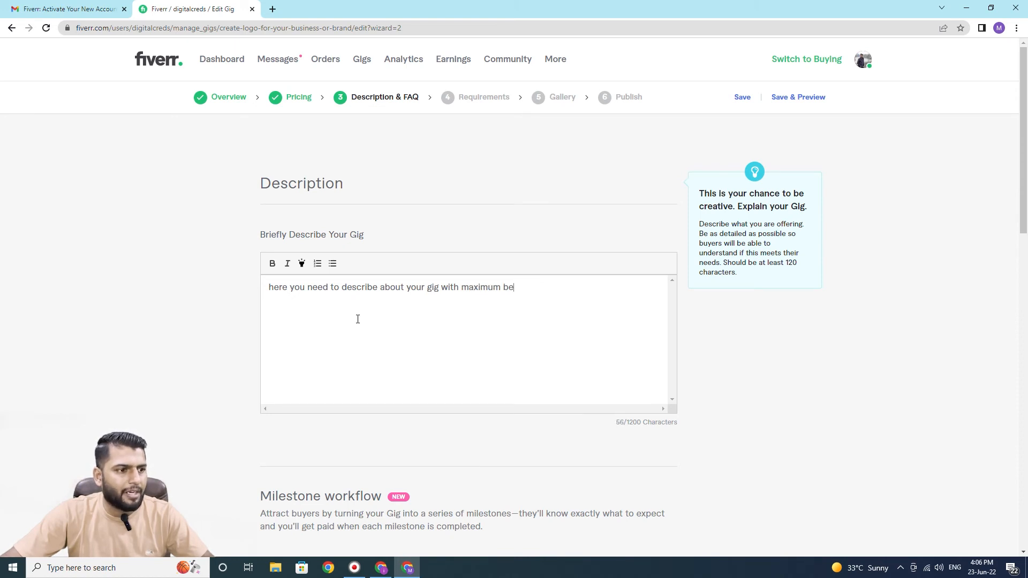
{"action": "type", "text": "nefits of your gig and the "}
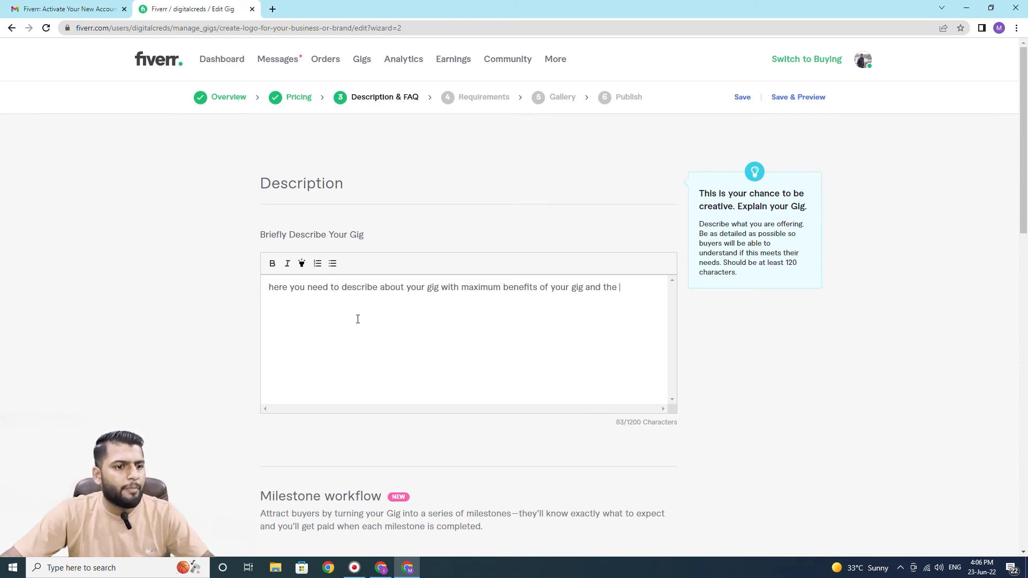
{"action": "type", "text": "maximum advantages"}
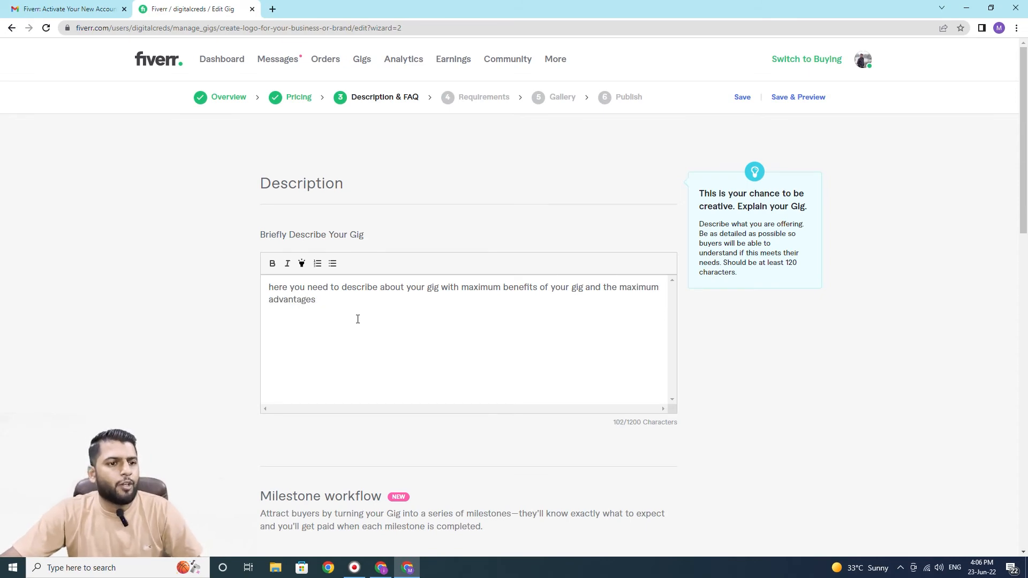
{"action": "key", "text": "BackSpace"}
{"action": "type", "text": "."}
{"action": "scroll", "coordinate": [615, 324], "scroll_direction": "down", "scroll_amount": 12}
{"action": "left_click", "coordinate": [649, 258]}
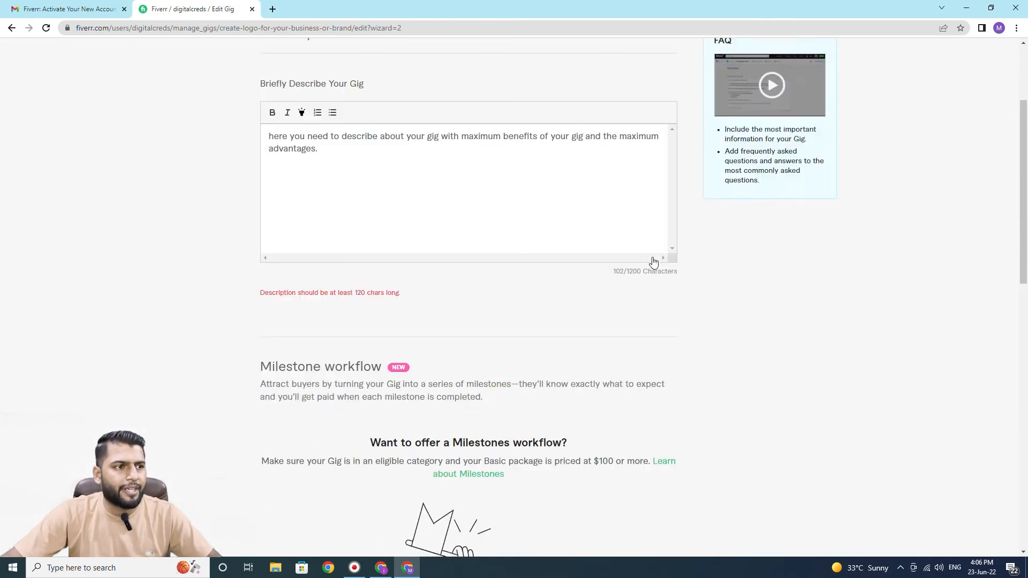
Duplicate the description text by copy-paste to pass 120 characters and save.
{"action": "left_click_drag", "start_coordinate": [322, 154], "coordinate": [261, 141]}
{"action": "key", "text": "ctrl+c"}
{"action": "left_click", "coordinate": [351, 161]}
{"action": "key", "text": "ctrl+v"}
{"action": "scroll", "coordinate": [653, 451], "scroll_direction": "down", "scroll_amount": 5}
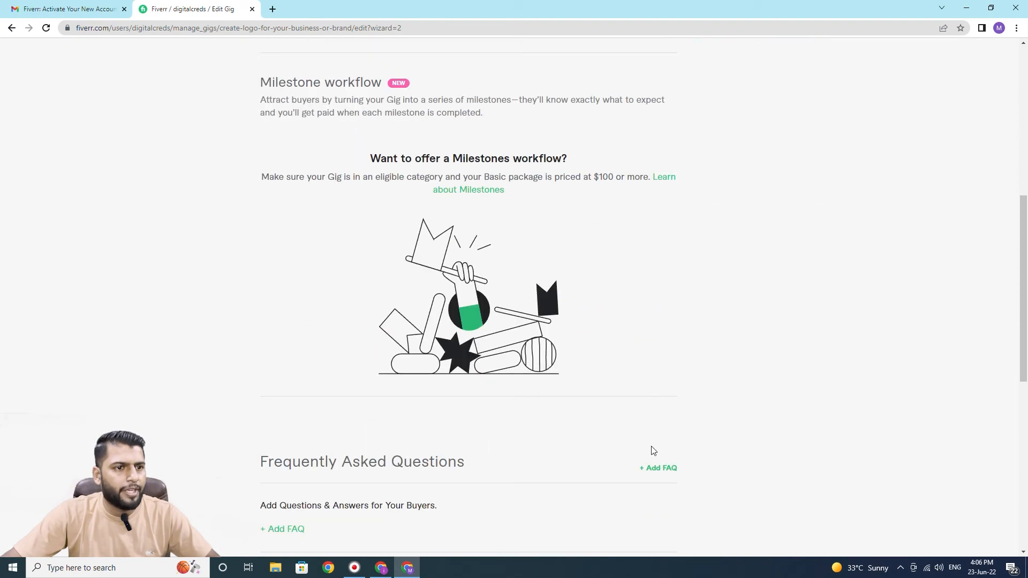
{"action": "scroll", "coordinate": [653, 451], "scroll_direction": "down", "scroll_amount": 6}
{"action": "left_click", "coordinate": [631, 268]}
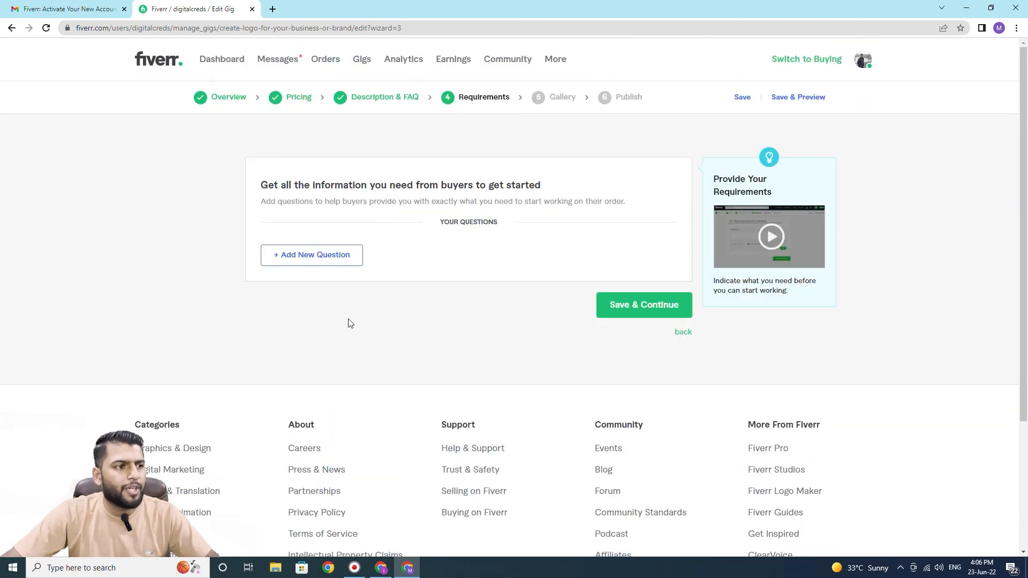
Add the required free-text question 'Provide Business Name' and try saving the Requirements step.
{"action": "left_click", "coordinate": [316, 255]}
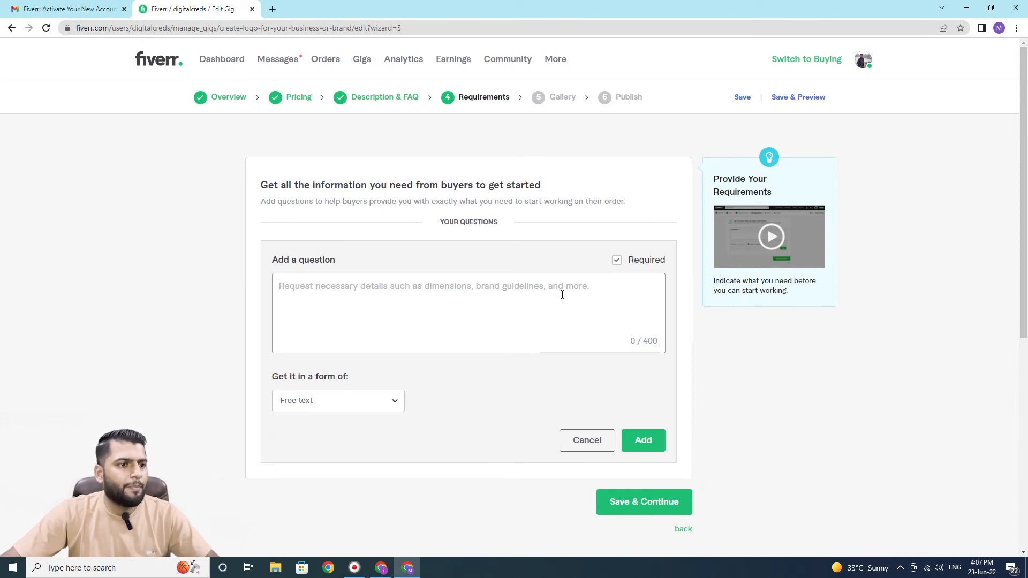
{"action": "left_click", "coordinate": [617, 260]}
{"action": "left_click", "coordinate": [661, 500]}
{"action": "scroll", "coordinate": [276, 340], "scroll_direction": "down", "scroll_amount": 3}
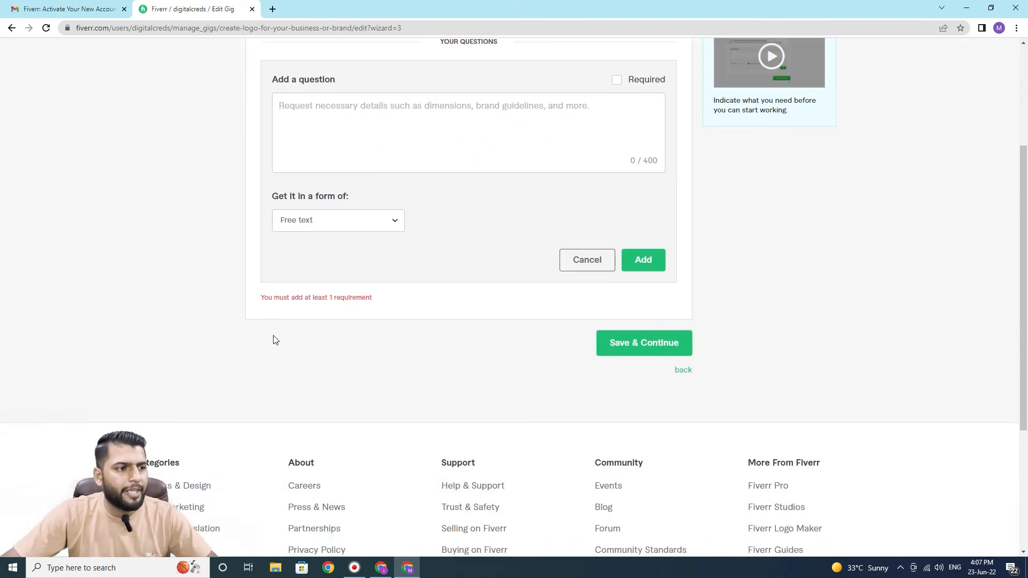
{"action": "left_click", "coordinate": [403, 138]}
{"action": "type", "text": "Provi"}
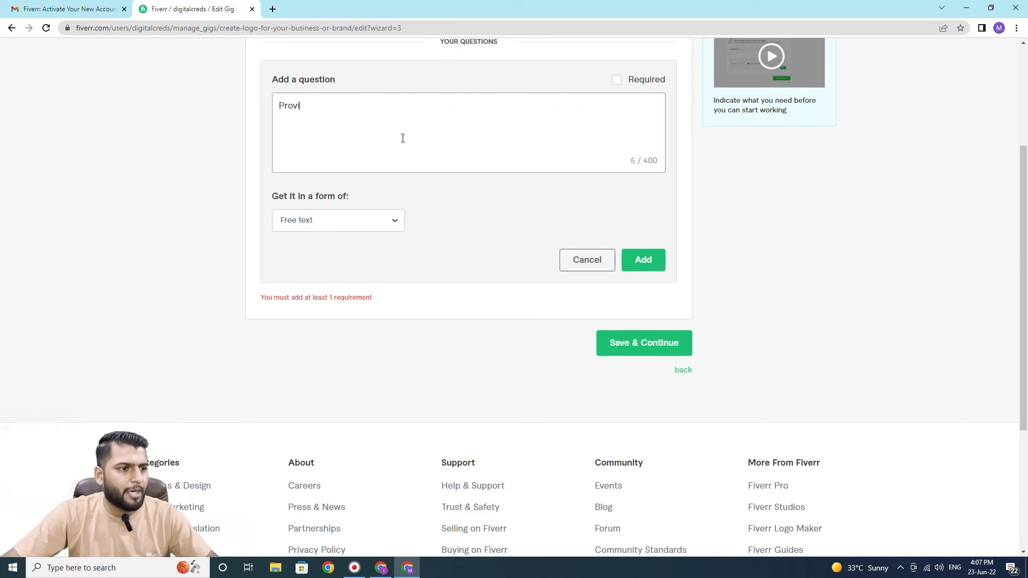
{"action": "type", "text": "de Business Name"}
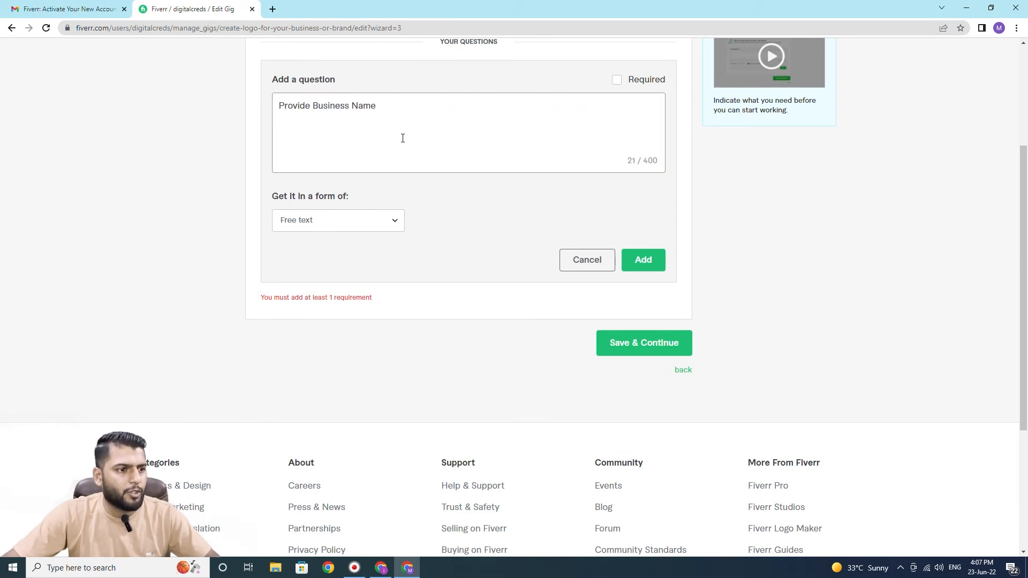
{"action": "left_click", "coordinate": [618, 80]}
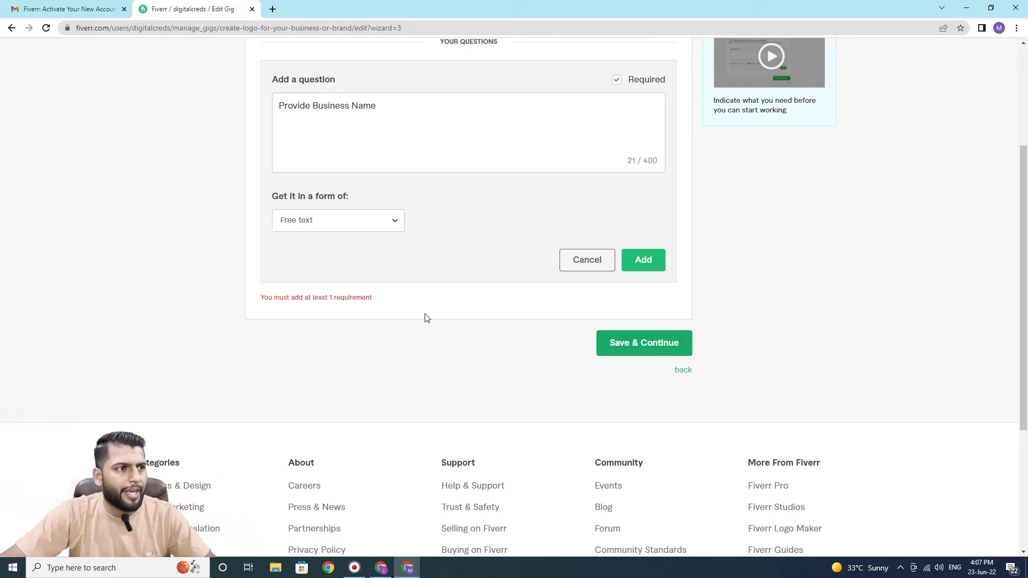
{"action": "left_click", "coordinate": [655, 343]}
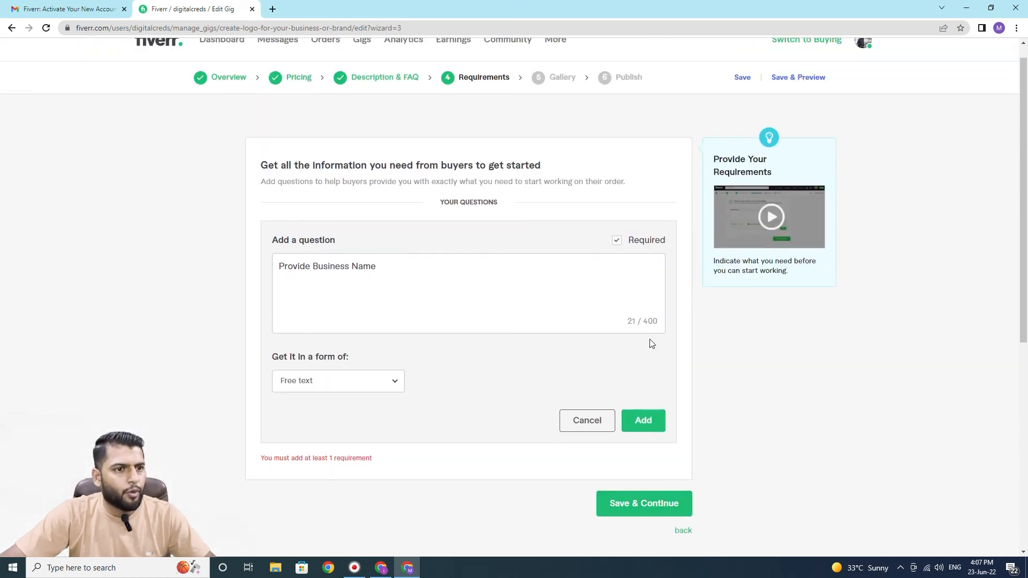
Save the requirements and dismiss the gallery's image guidelines.
{"action": "scroll", "coordinate": [499, 346], "scroll_direction": "up", "scroll_amount": 2}
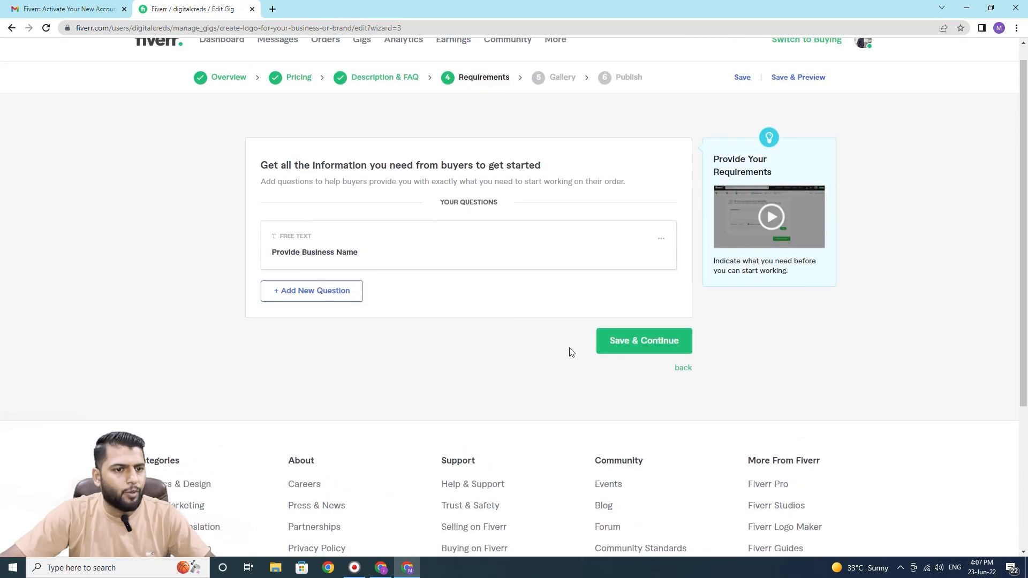
{"action": "left_click", "coordinate": [621, 347]}
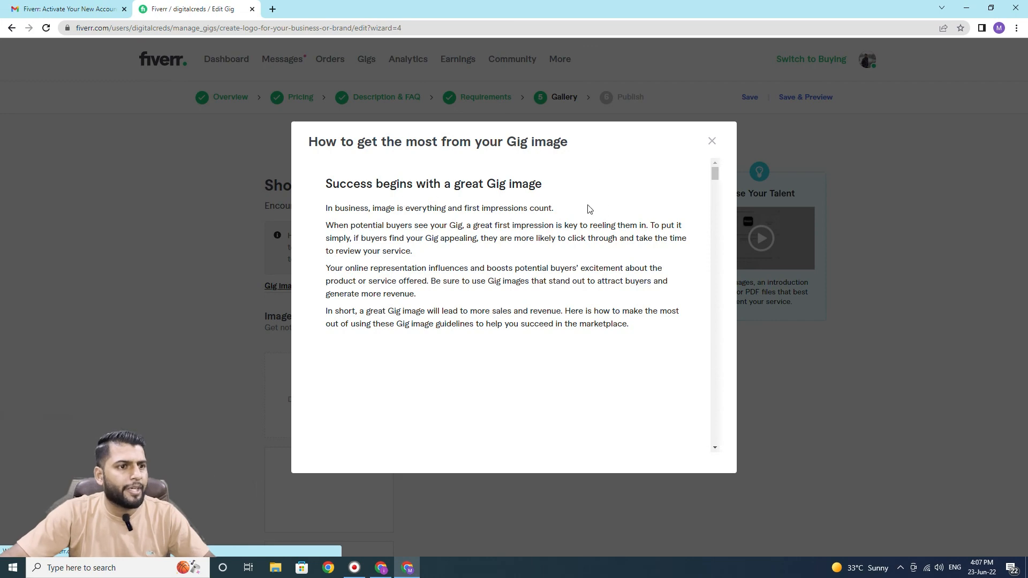
{"action": "left_click", "coordinate": [712, 142]}
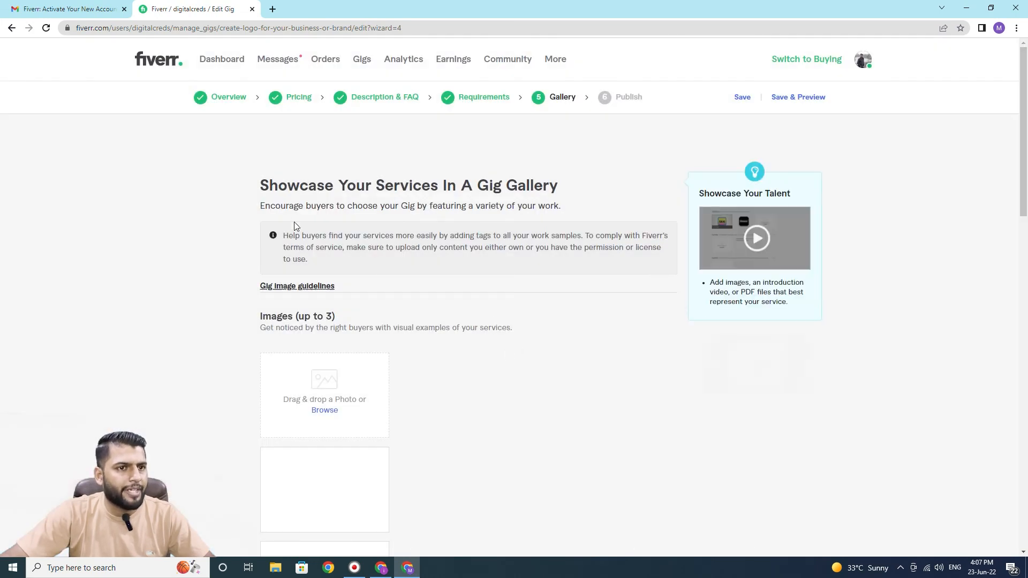
{"action": "scroll", "coordinate": [522, 396], "scroll_direction": "down", "scroll_amount": 10}
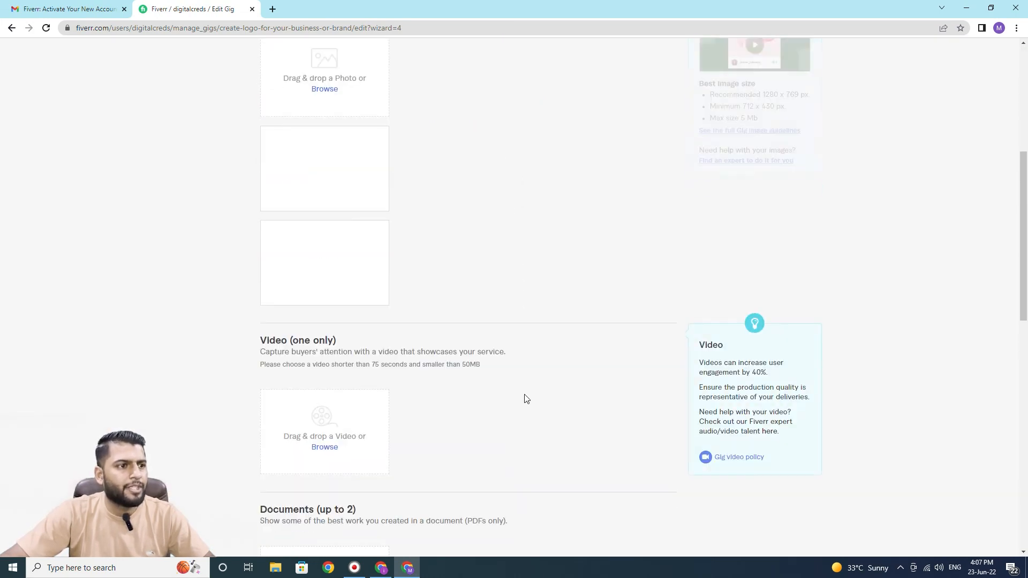
{"action": "scroll", "coordinate": [524, 399], "scroll_direction": "down", "scroll_amount": 5}
{"action": "scroll", "coordinate": [524, 399], "scroll_direction": "up", "scroll_amount": 15}
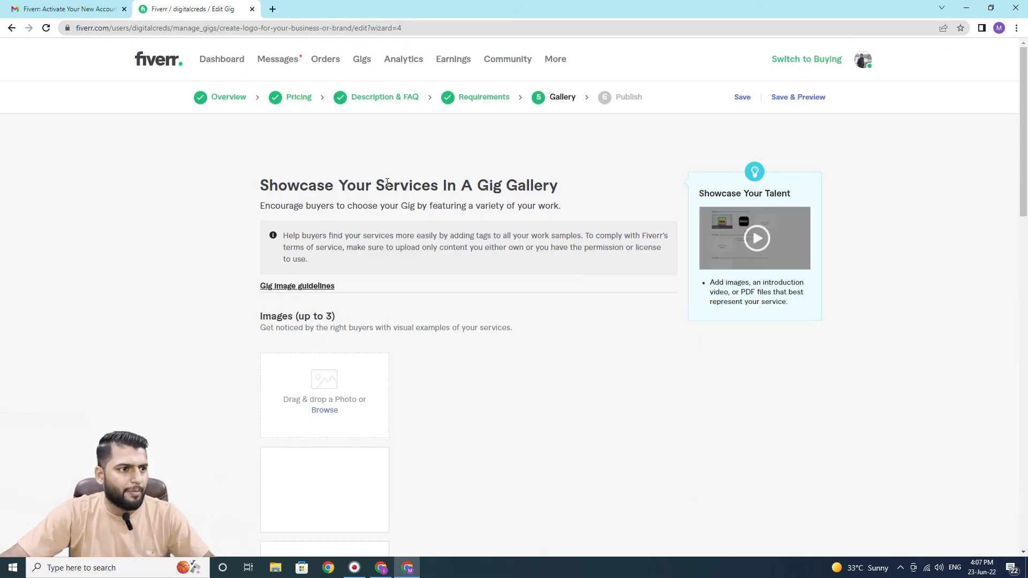
Attempt saving the empty gallery to reveal the 'Please select at least 1 image' error.
{"action": "left_click_drag", "start_coordinate": [387, 182], "coordinate": [580, 199]}
{"action": "left_click", "coordinate": [562, 323]}
{"action": "scroll", "coordinate": [562, 323], "scroll_direction": "down", "scroll_amount": 2}
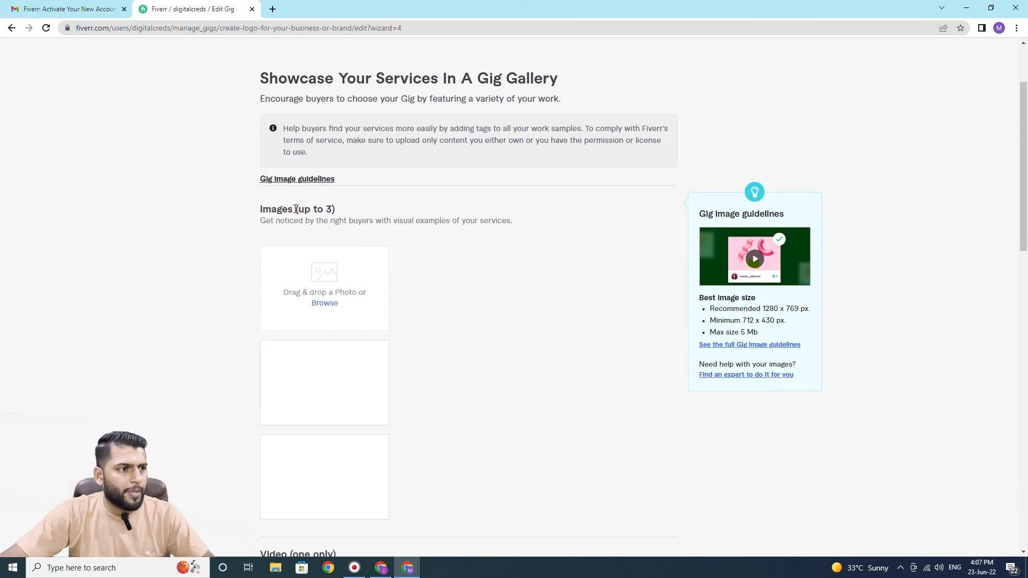
{"action": "scroll", "coordinate": [534, 324], "scroll_direction": "down", "scroll_amount": 4}
{"action": "scroll", "coordinate": [518, 357], "scroll_direction": "down", "scroll_amount": 3}
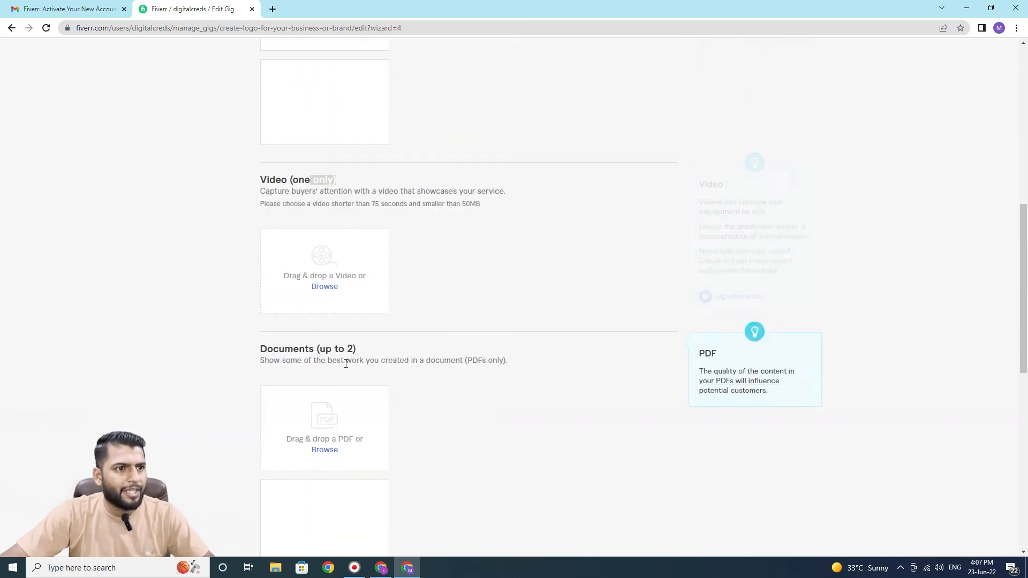
{"action": "scroll", "coordinate": [660, 435], "scroll_direction": "down", "scroll_amount": 4}
{"action": "left_click", "coordinate": [663, 447]}
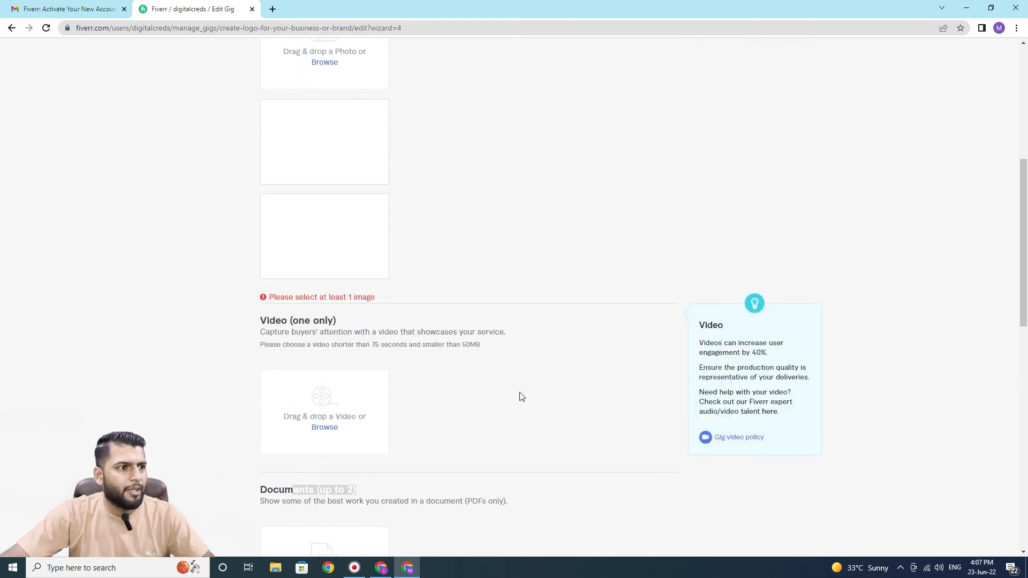
{"action": "scroll", "coordinate": [390, 307], "scroll_direction": "up", "scroll_amount": 3}
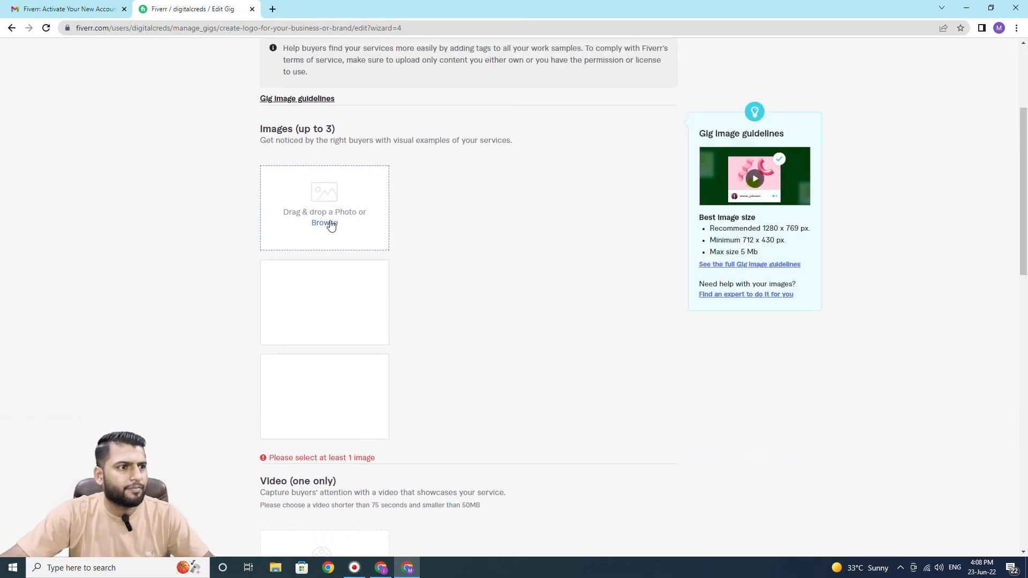
{"action": "scroll", "coordinate": [446, 298], "scroll_direction": "up", "scroll_amount": 3}
{"action": "scroll", "coordinate": [446, 298], "scroll_direction": "down", "scroll_amount": 1}
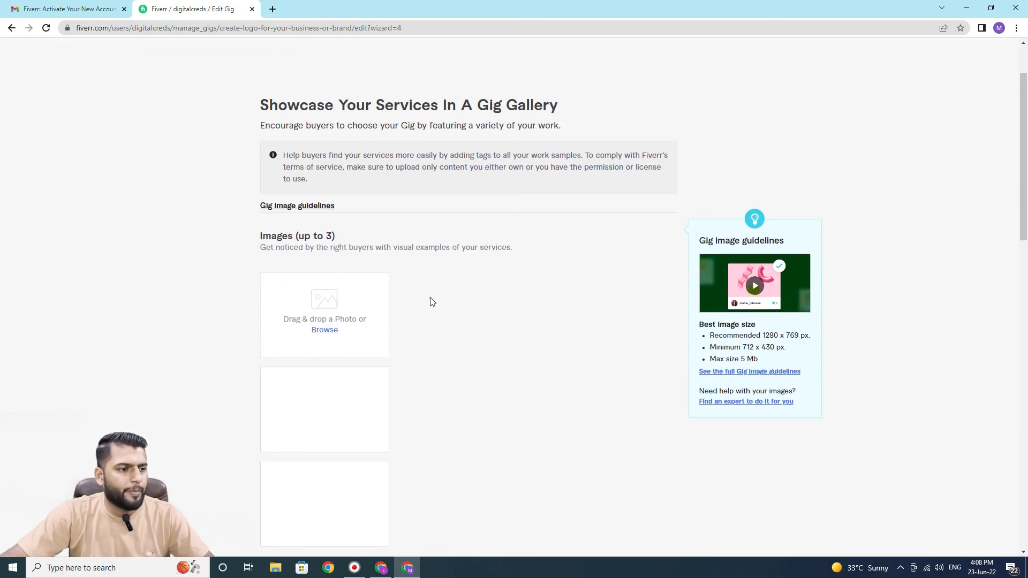
Upload BTFH2083 as the first gallery image, tick the ownership declaration, and save.
{"action": "left_click", "coordinate": [326, 332]}
{"action": "double_click", "coordinate": [411, 97]}
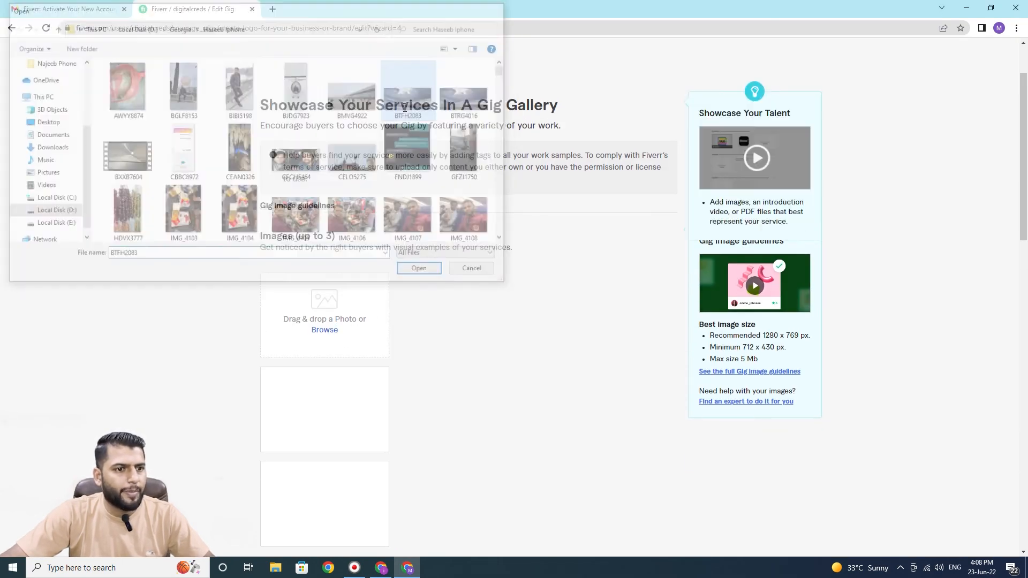
{"action": "scroll", "coordinate": [563, 404], "scroll_direction": "down", "scroll_amount": 5}
{"action": "scroll", "coordinate": [564, 404], "scroll_direction": "down", "scroll_amount": 7}
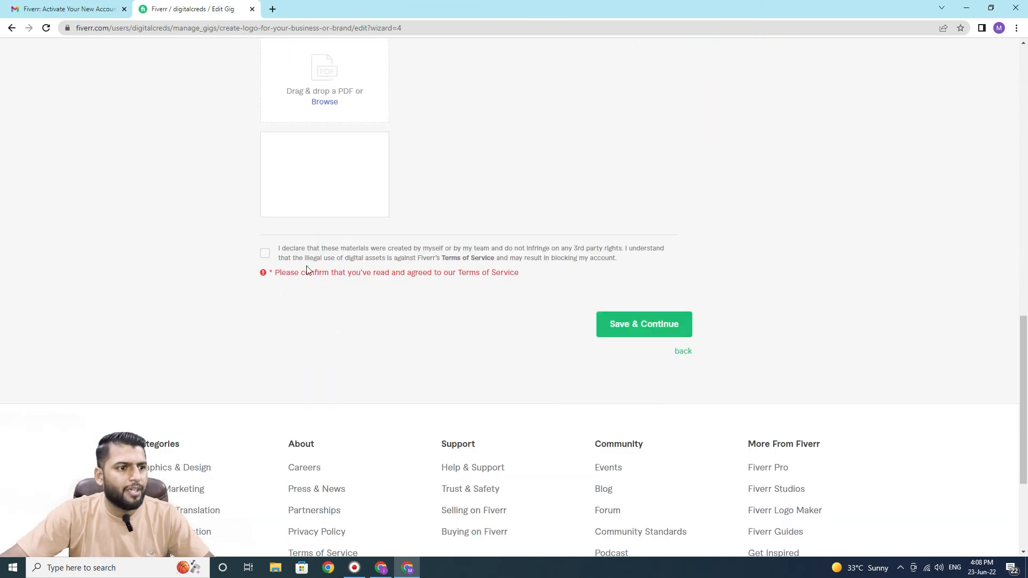
{"action": "left_click", "coordinate": [265, 255]}
{"action": "left_click", "coordinate": [635, 321]}
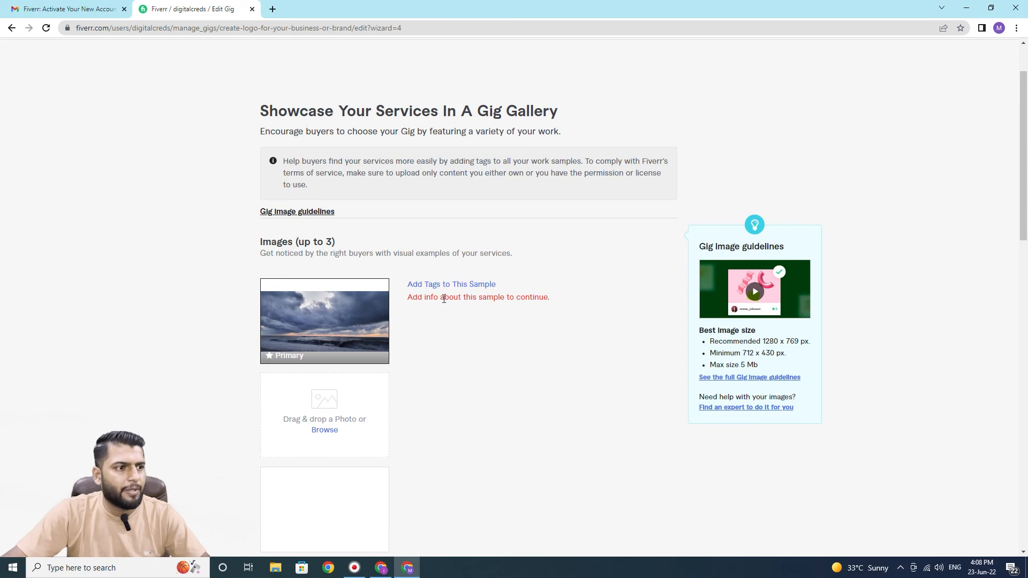
Close the image's tagging form unchanged and retry saving the gallery.
{"action": "mouse_move", "coordinate": [354, 314]}
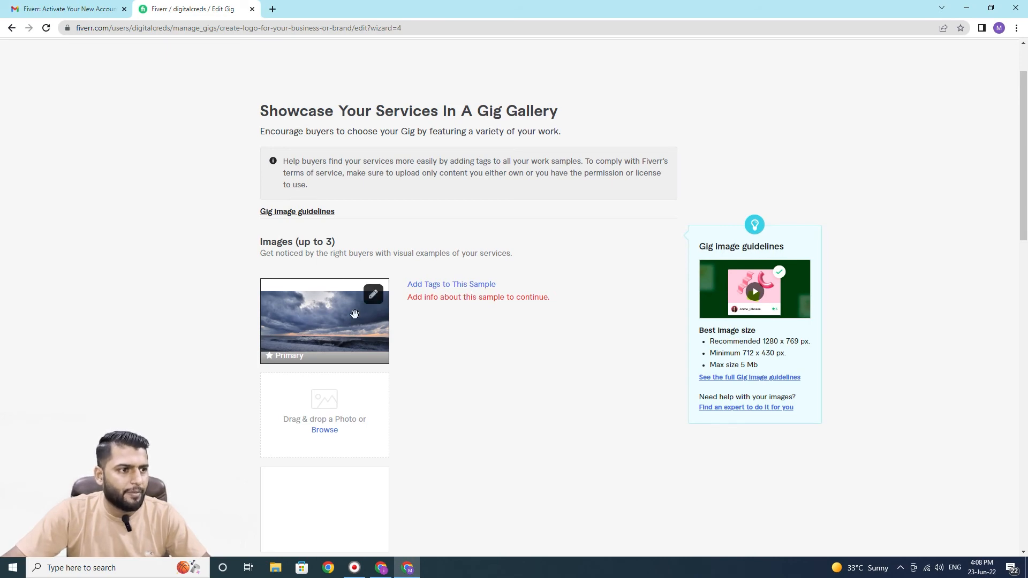
{"action": "left_click", "coordinate": [465, 287]}
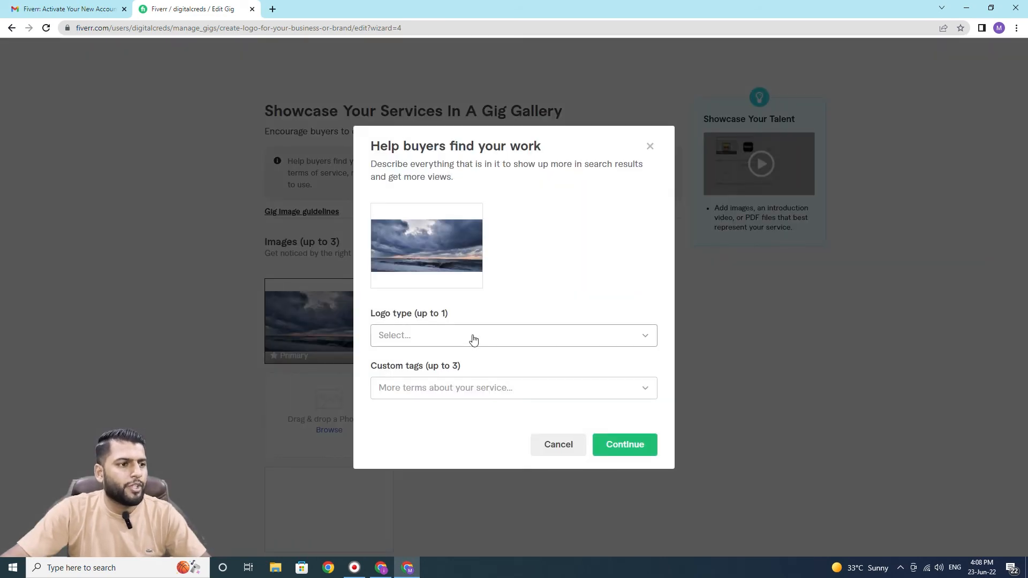
{"action": "left_click", "coordinate": [558, 444]}
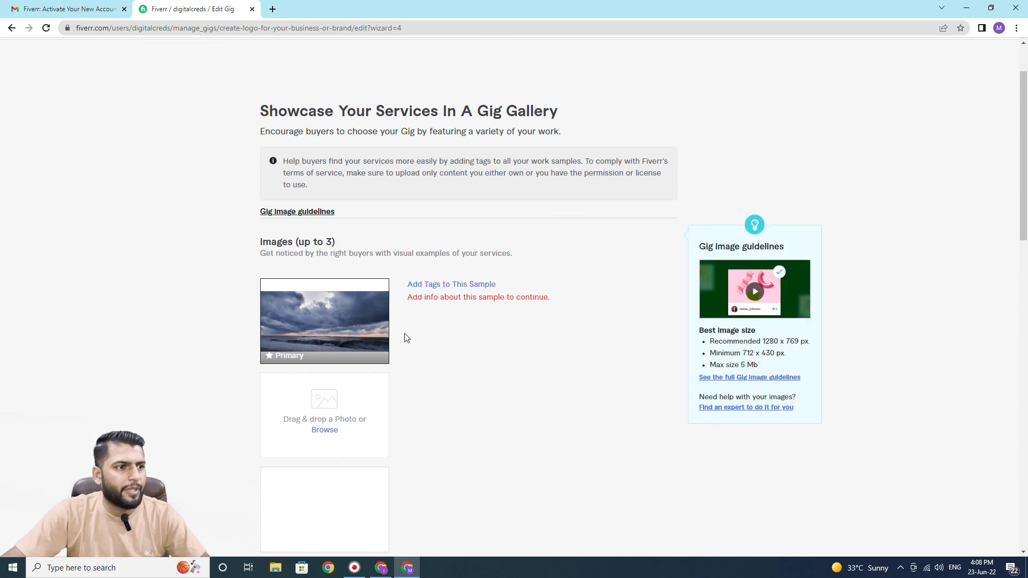
{"action": "scroll", "coordinate": [480, 390], "scroll_direction": "down", "scroll_amount": 10}
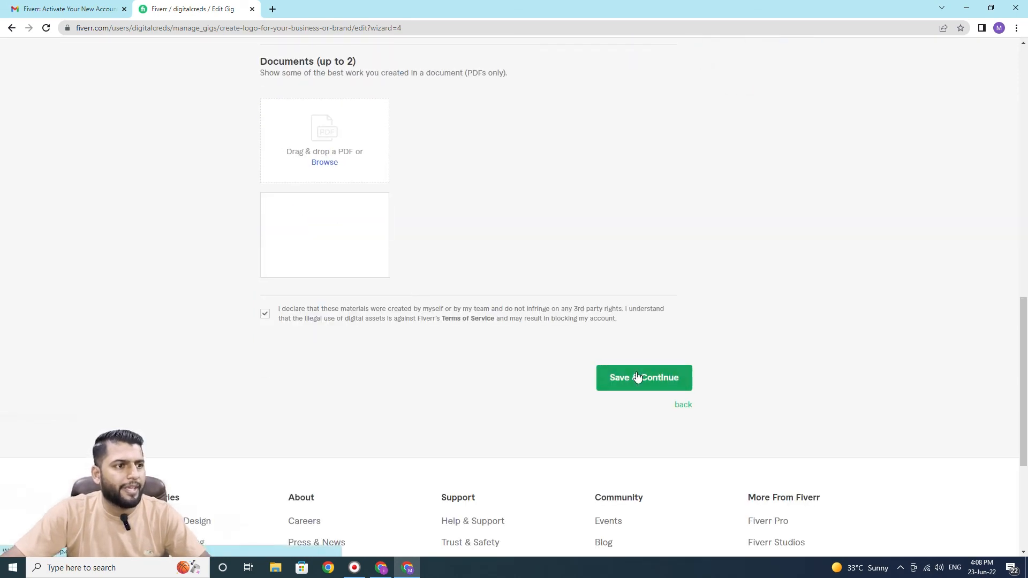
{"action": "left_click", "coordinate": [637, 377]}
Tag the image with the Pictorial logo type and save the gallery.
{"action": "left_click", "coordinate": [462, 287]}
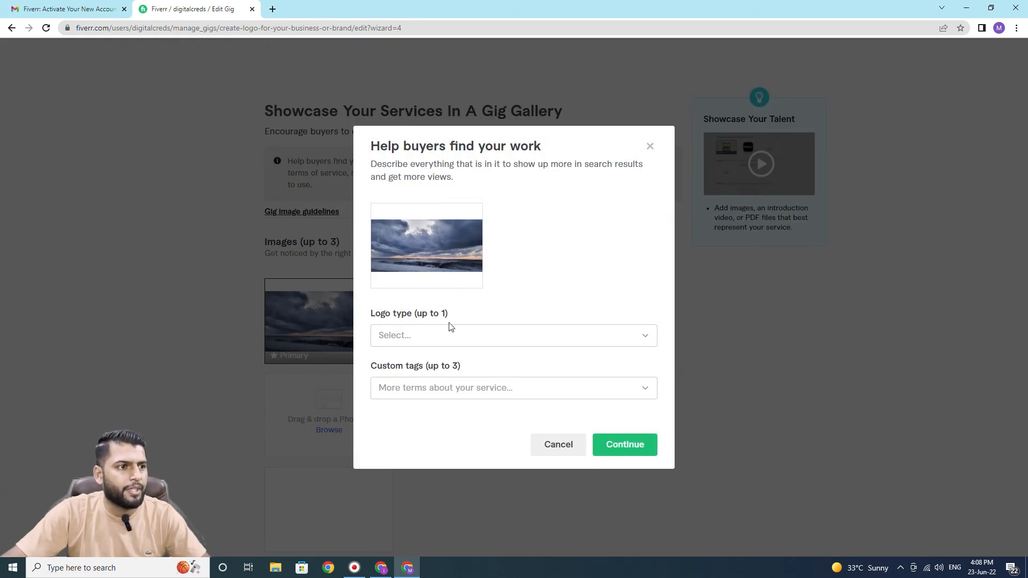
{"action": "left_click", "coordinate": [450, 329]}
{"action": "left_click", "coordinate": [443, 360]}
{"action": "left_click", "coordinate": [513, 390]}
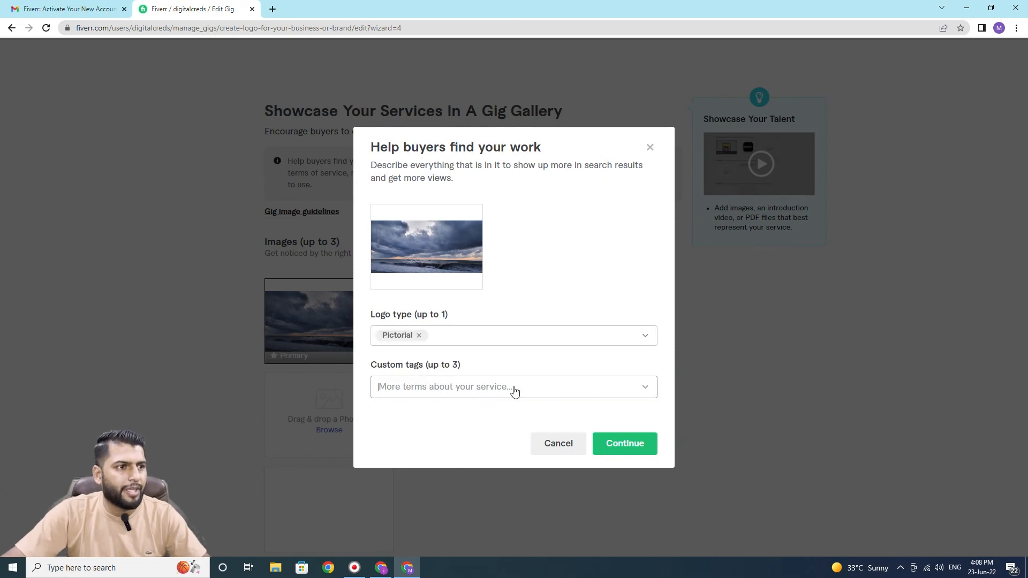
{"action": "left_click", "coordinate": [622, 444]}
{"action": "scroll", "coordinate": [509, 397], "scroll_direction": "down", "scroll_amount": 10}
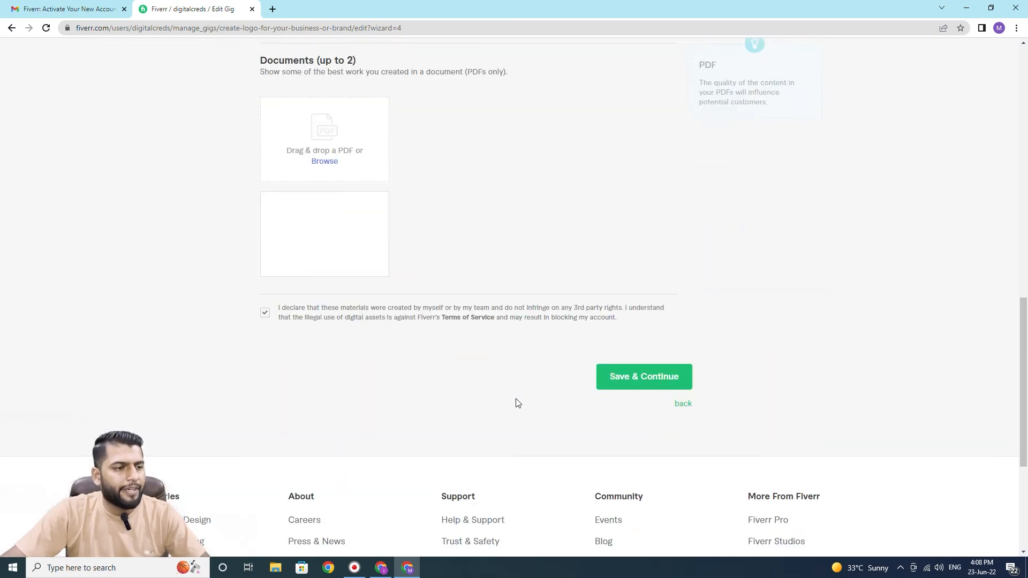
{"action": "left_click", "coordinate": [649, 377]}
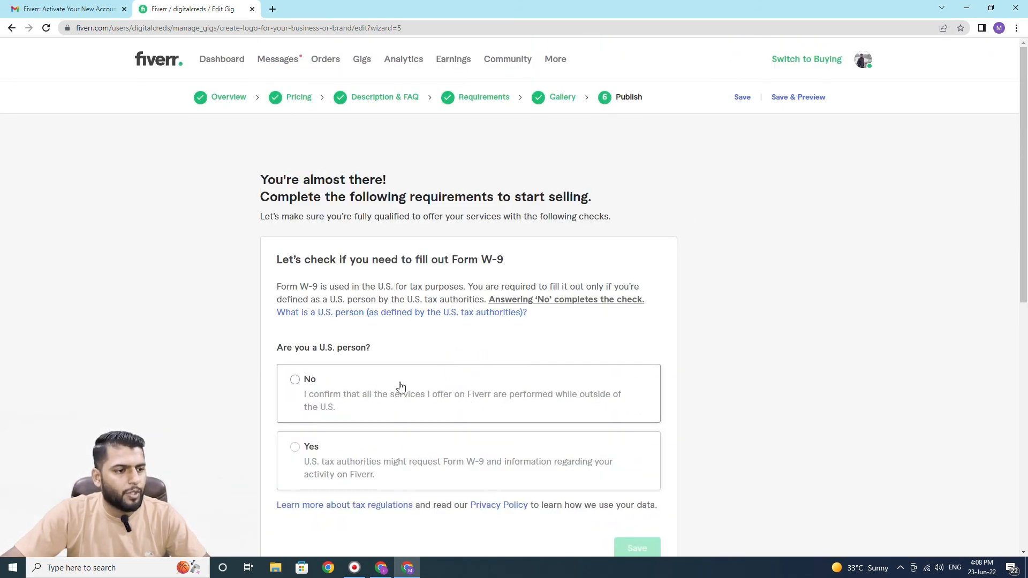
Answer No to 'Are you a U.S. person?', save, and close the W-9 confirmation.
{"action": "left_click", "coordinate": [296, 380]}
{"action": "scroll", "coordinate": [527, 380], "scroll_direction": "down", "scroll_amount": 1}
{"action": "scroll", "coordinate": [528, 380], "scroll_direction": "down", "scroll_amount": 1}
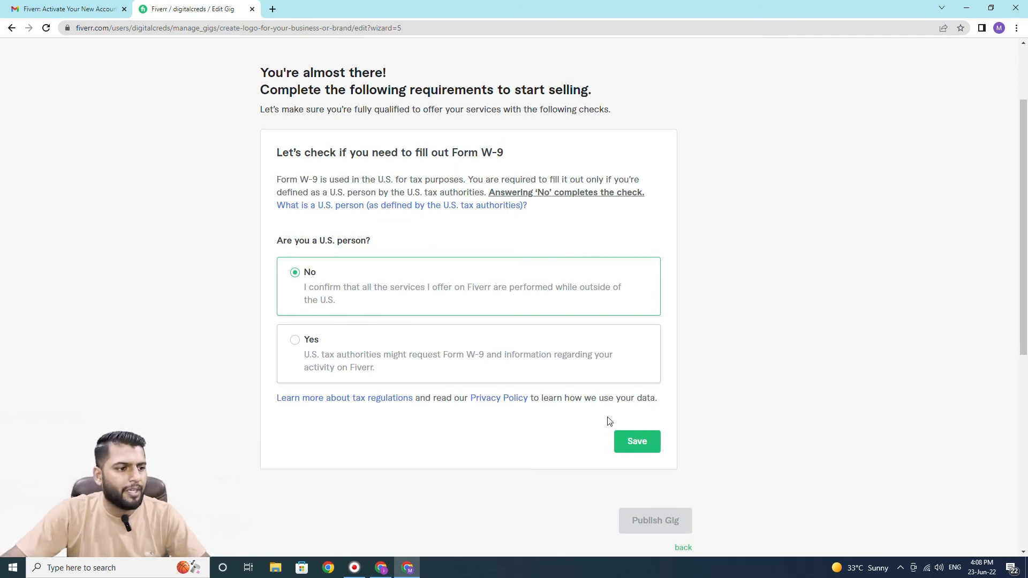
{"action": "left_click", "coordinate": [636, 441]}
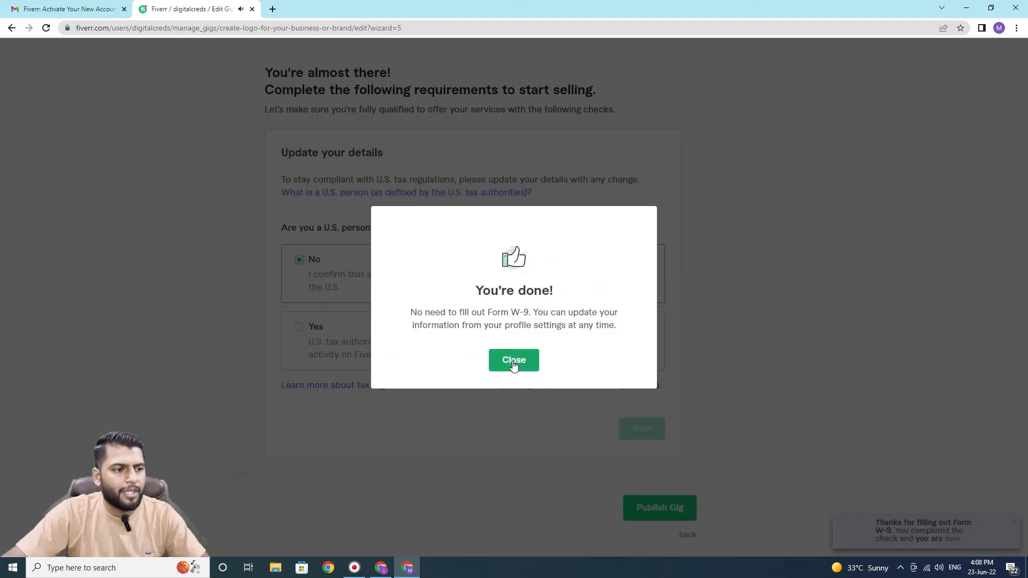
{"action": "left_click", "coordinate": [514, 364]}
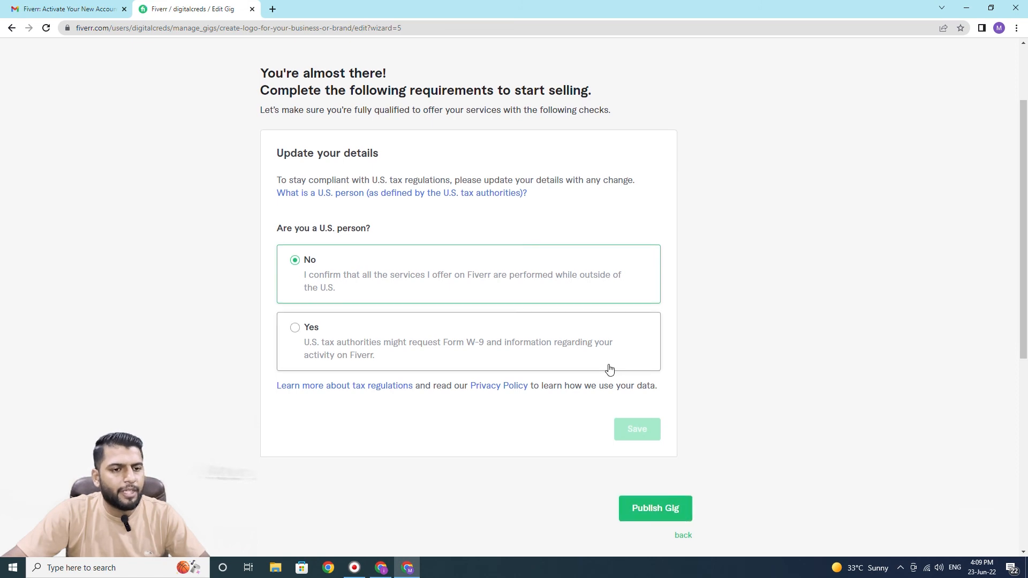
{"action": "scroll", "coordinate": [609, 370], "scroll_direction": "up", "scroll_amount": 2}
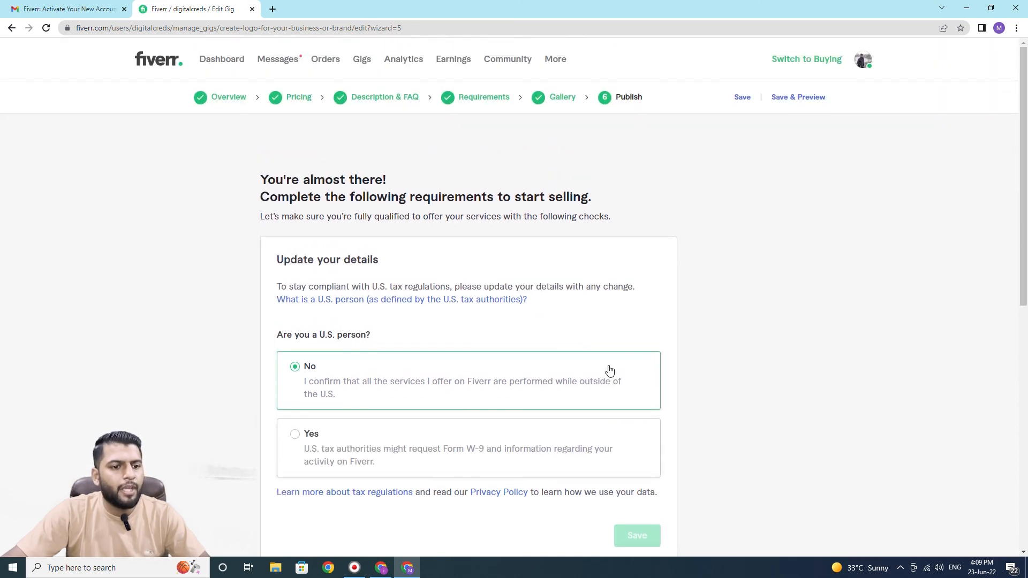
Save the gig and scroll through its live preview page.
{"action": "left_click", "coordinate": [785, 106]}
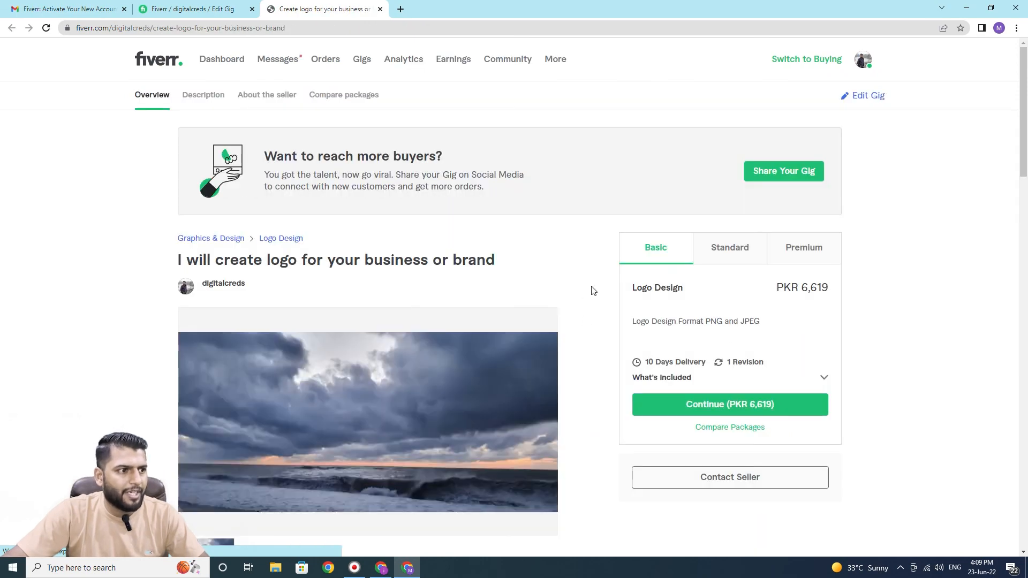
{"action": "scroll", "coordinate": [594, 291], "scroll_direction": "down", "scroll_amount": 2}
{"action": "scroll", "coordinate": [428, 386], "scroll_direction": "down", "scroll_amount": 2}
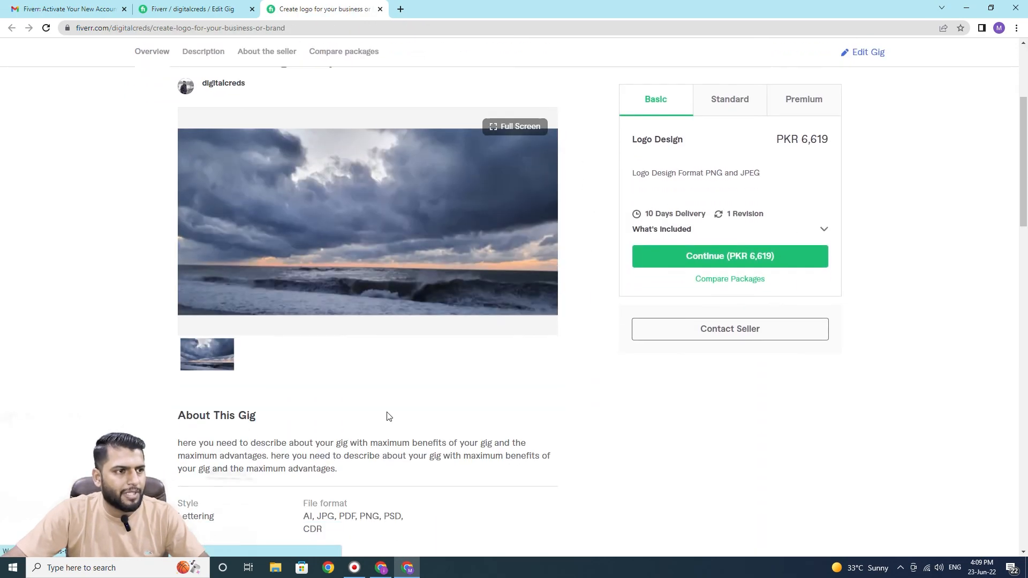
{"action": "scroll", "coordinate": [358, 353], "scroll_direction": "down", "scroll_amount": 5}
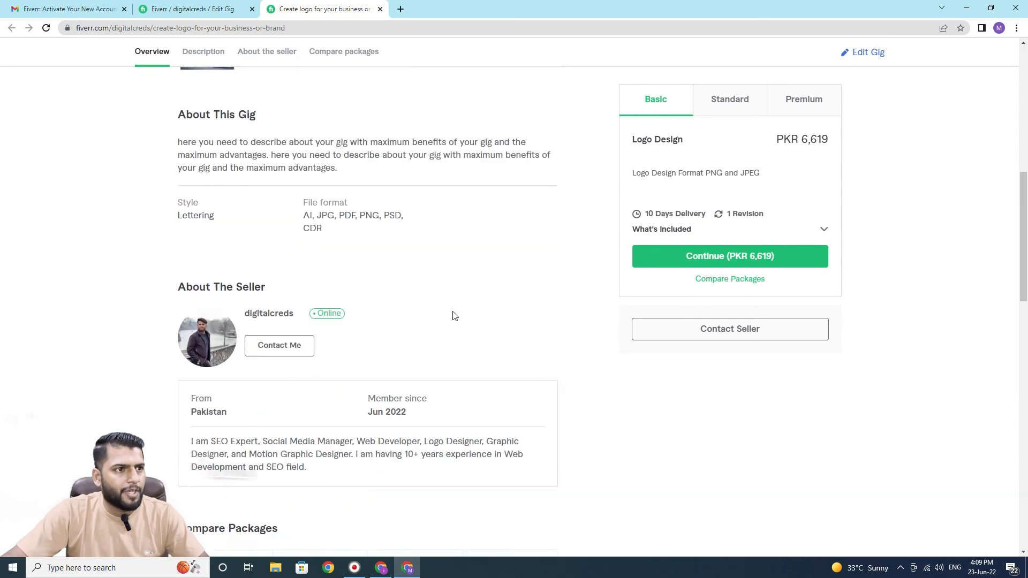
{"action": "scroll", "coordinate": [452, 316], "scroll_direction": "down", "scroll_amount": 5}
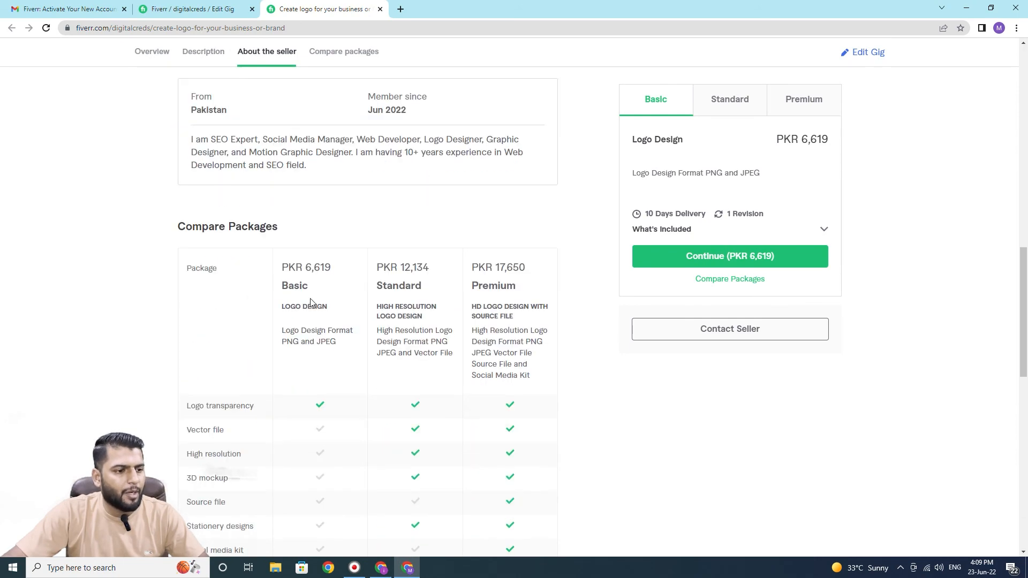
{"action": "scroll", "coordinate": [468, 316], "scroll_direction": "down", "scroll_amount": 4}
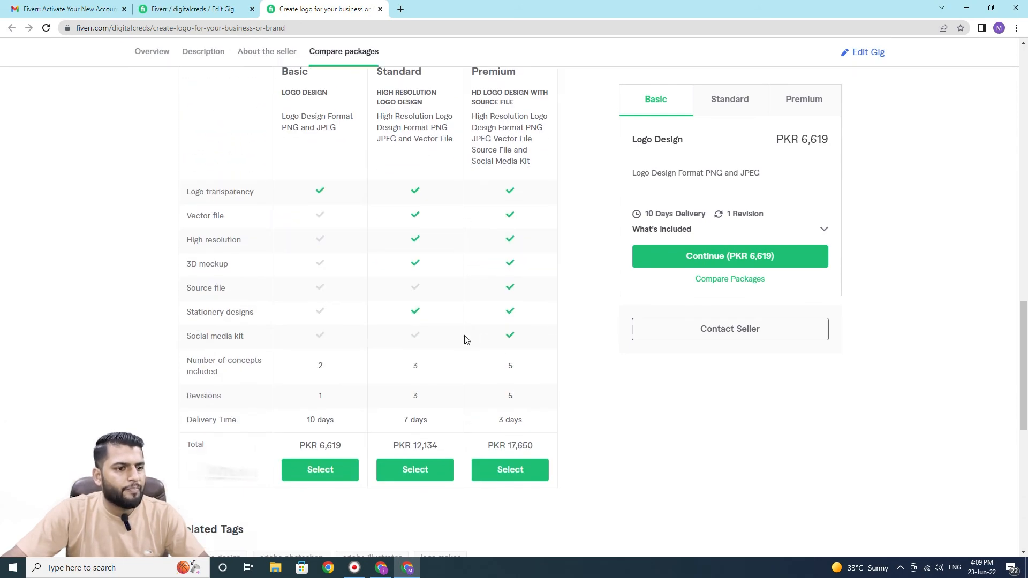
{"action": "scroll", "coordinate": [496, 432], "scroll_direction": "down", "scroll_amount": 5}
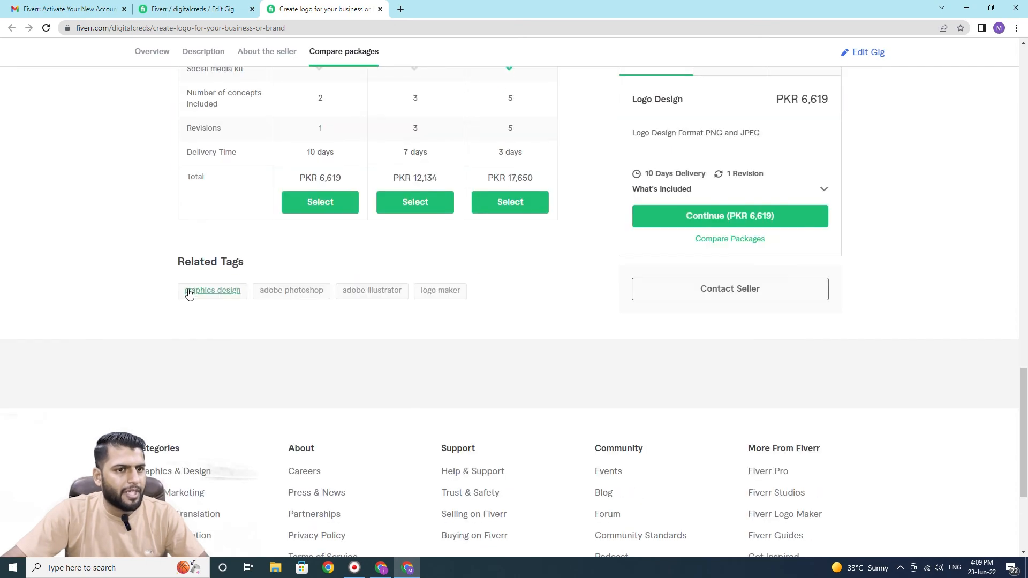
{"action": "scroll", "coordinate": [538, 331], "scroll_direction": "up", "scroll_amount": 10}
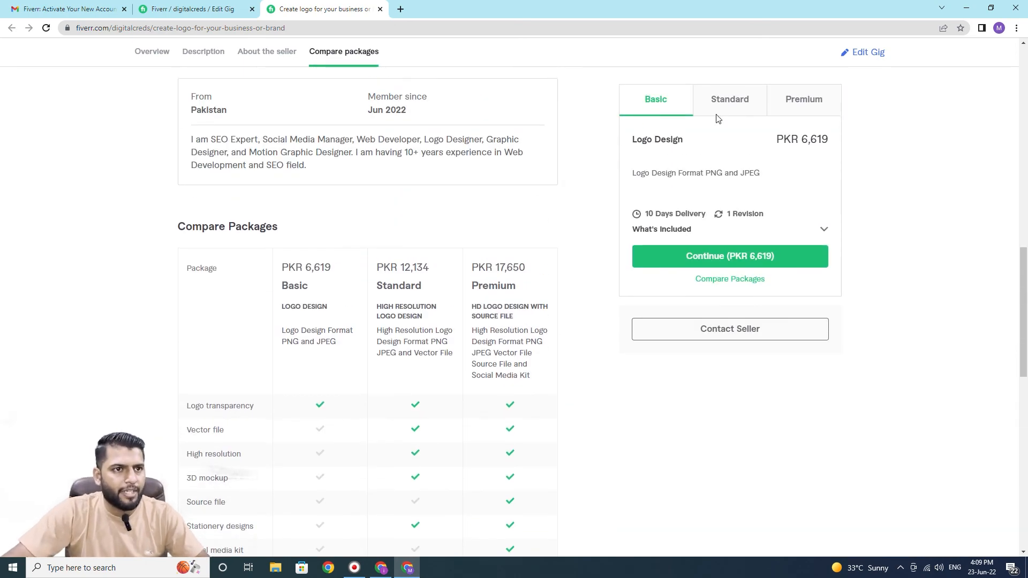
Review the Standard, Premium and Basic packages and the PKR 6,619/12,134/17,650 comparison table.
{"action": "left_click", "coordinate": [728, 106]}
{"action": "left_click", "coordinate": [809, 105]}
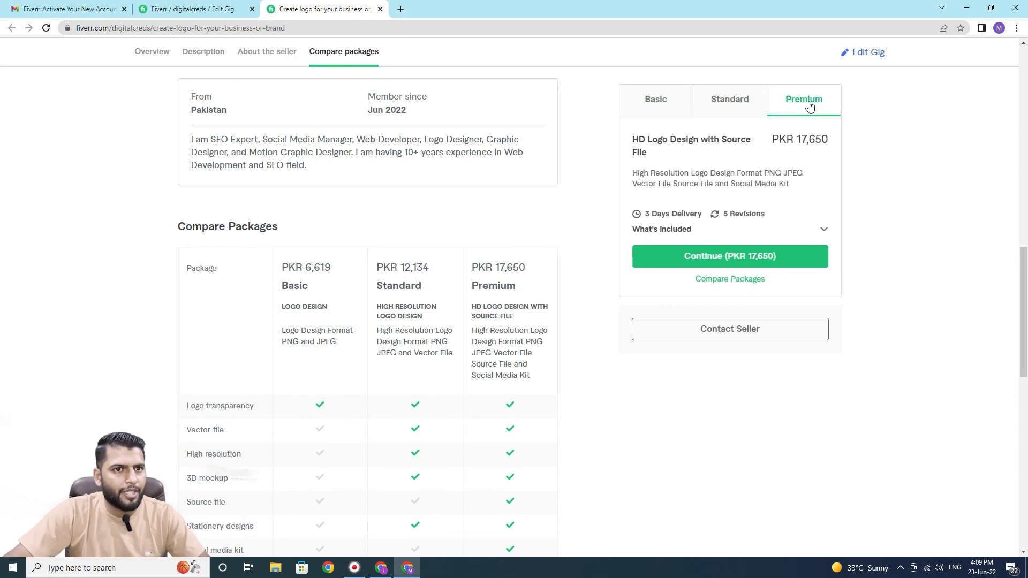
{"action": "left_click", "coordinate": [673, 111]}
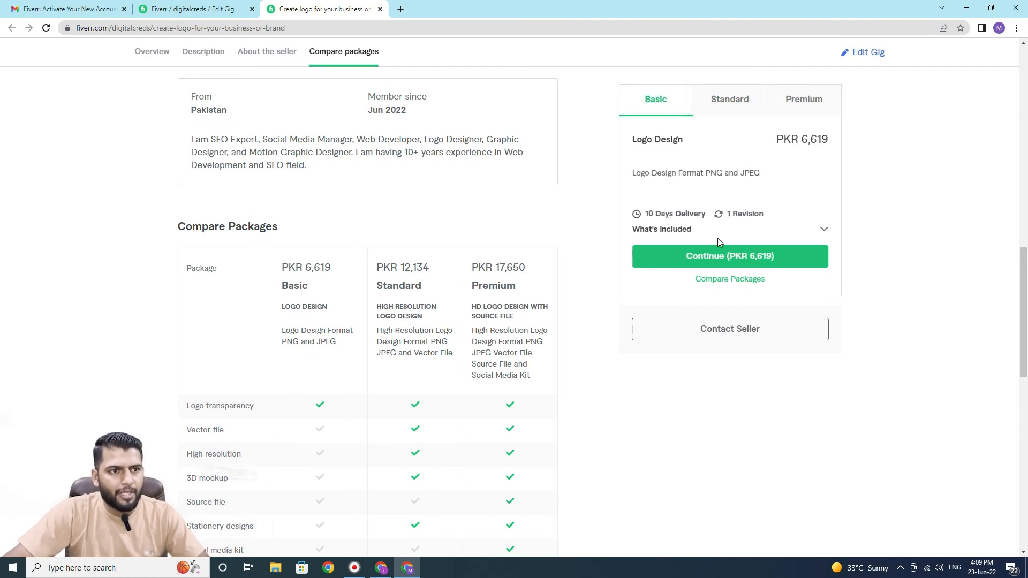
{"action": "scroll", "coordinate": [796, 255], "scroll_direction": "up", "scroll_amount": 10}
{"action": "left_click", "coordinate": [731, 280]}
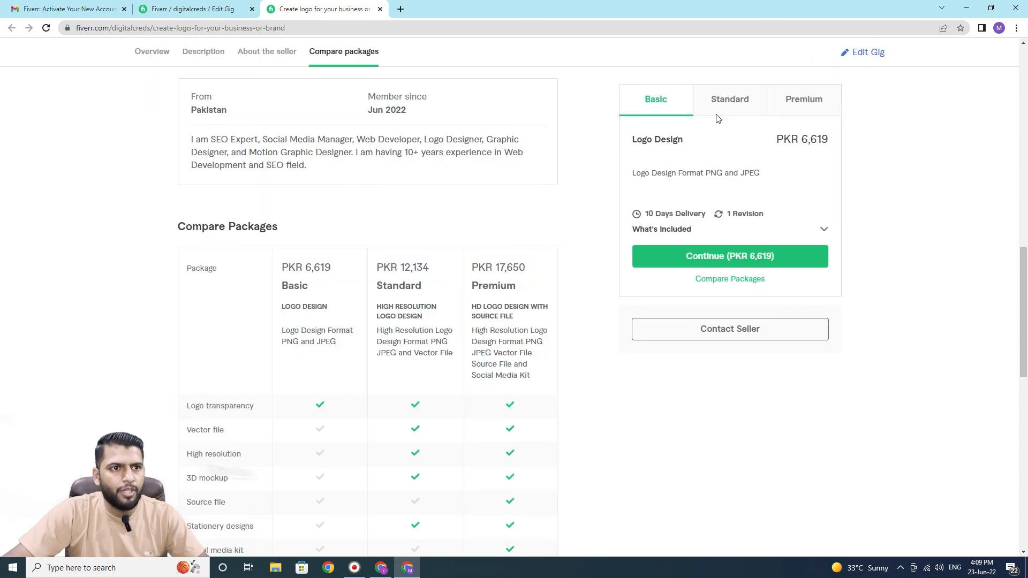